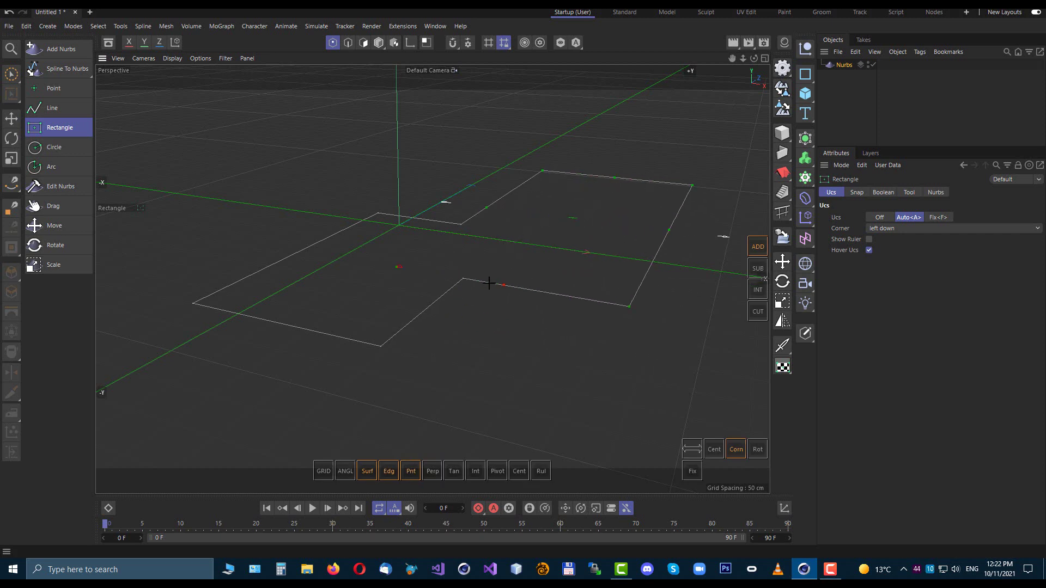
Compare the Nurbs object's Flat Surfaces and Splines output geometry, returning it to Splines
left_click(843, 65)
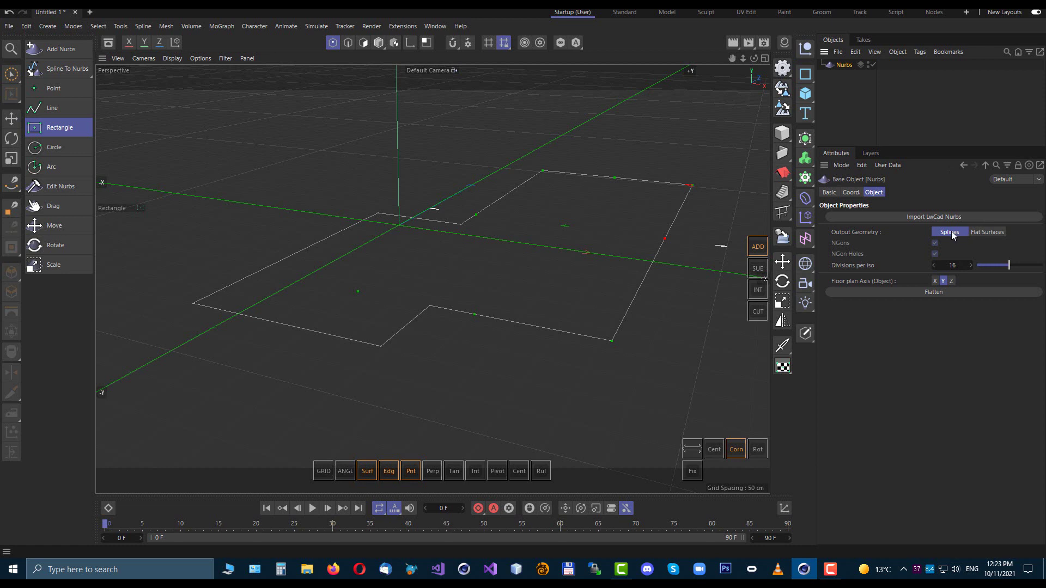
left_click(989, 230)
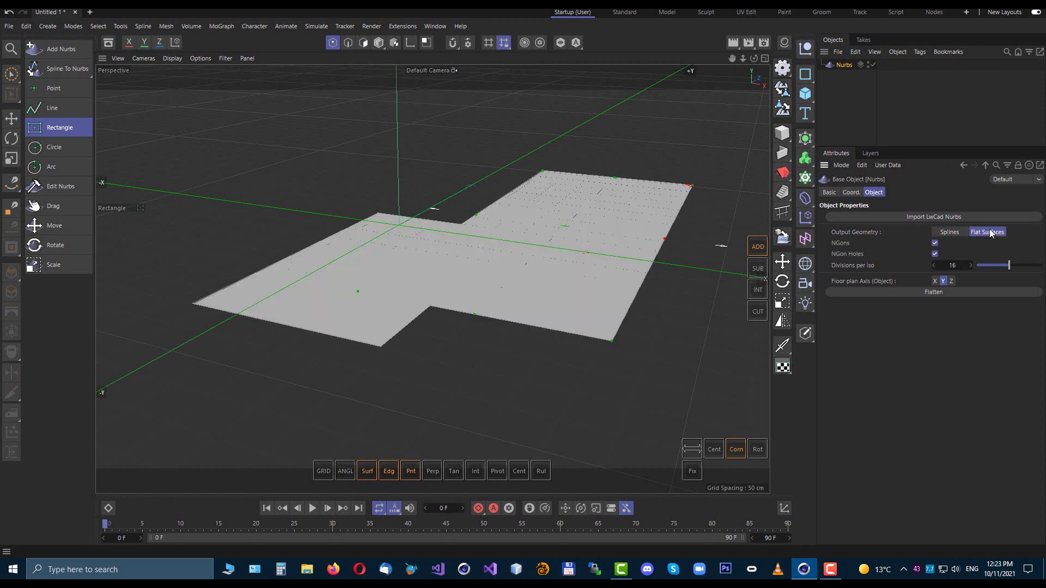
left_click(963, 233)
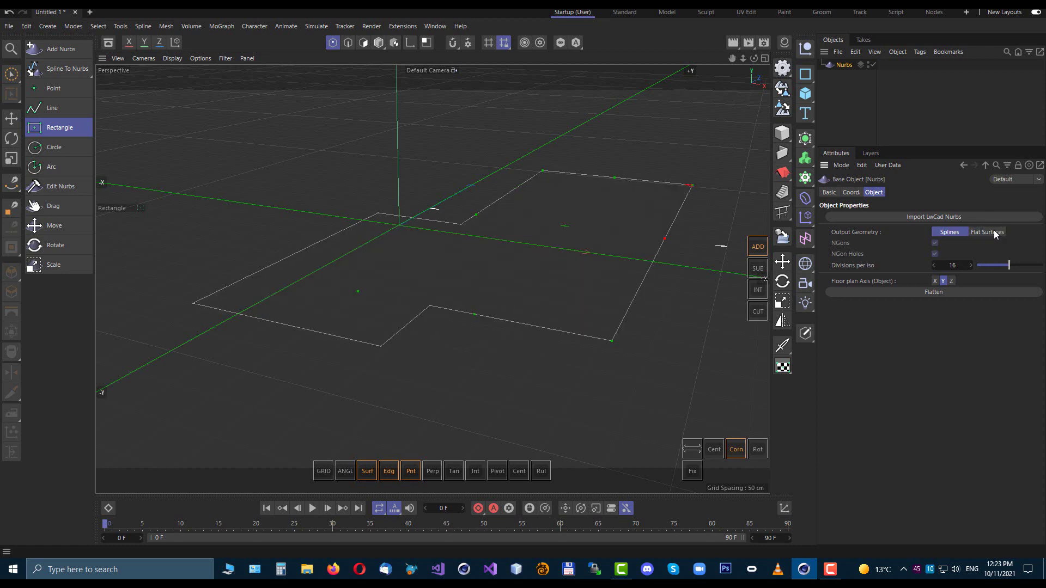
left_click(994, 232)
left_click(940, 231)
left_click(985, 230)
left_click(949, 231)
Draw further rectangles in Add mode overlapping the Nurbs outline's front, right and back sides to extend the merged shape
left_click_drag(612, 341, 543, 319)
right_click(582, 380)
left_click_drag(582, 380, 514, 273)
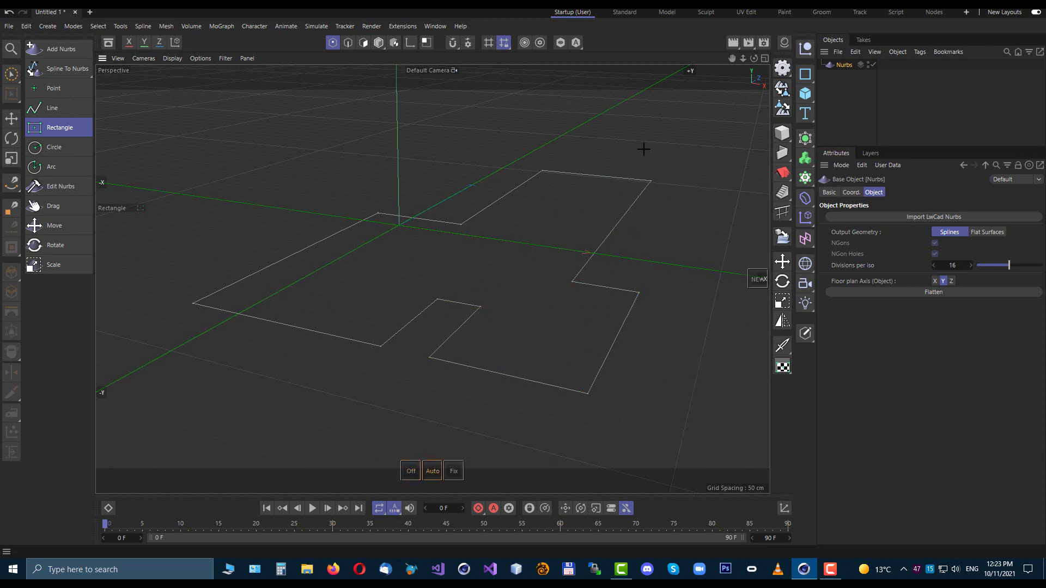
left_click_drag(640, 187, 544, 232)
left_click_drag(673, 177, 708, 186)
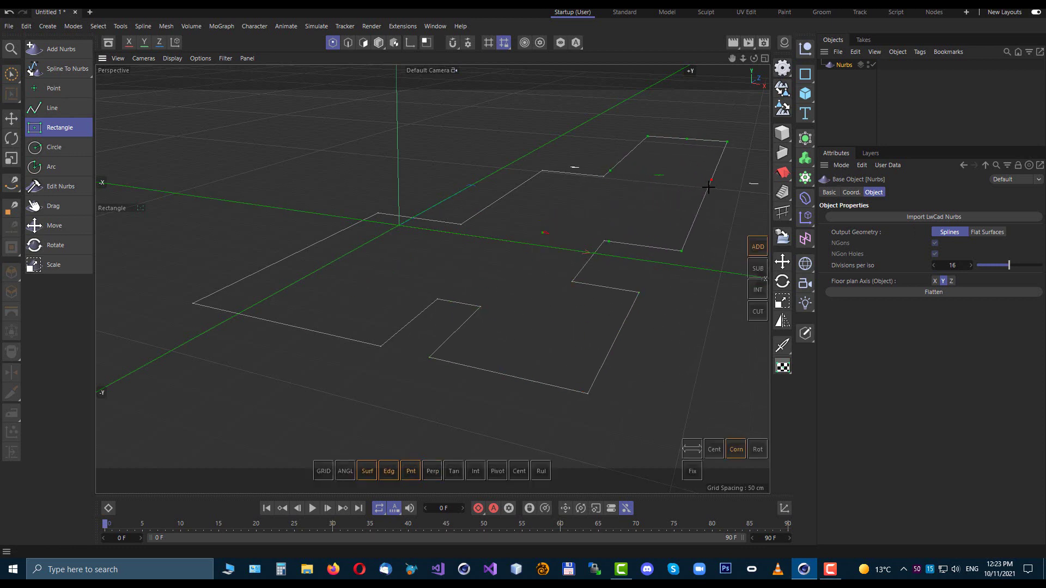
right_click(681, 197)
left_click_drag(501, 134, 520, 204)
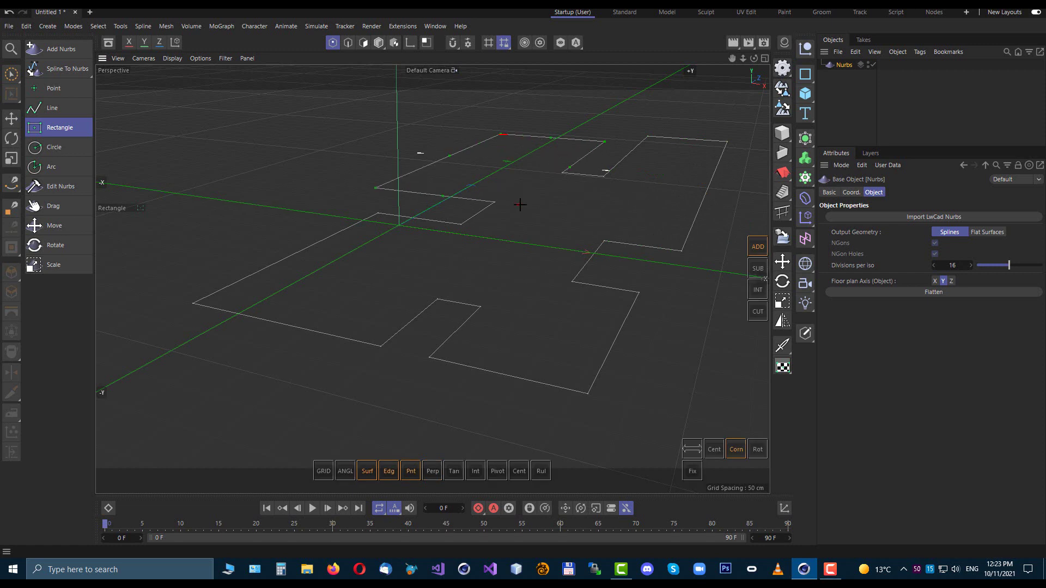
Output the Nurbs shape as Flat Surfaces and subtract rectangles from its left and right edges
left_click(987, 231)
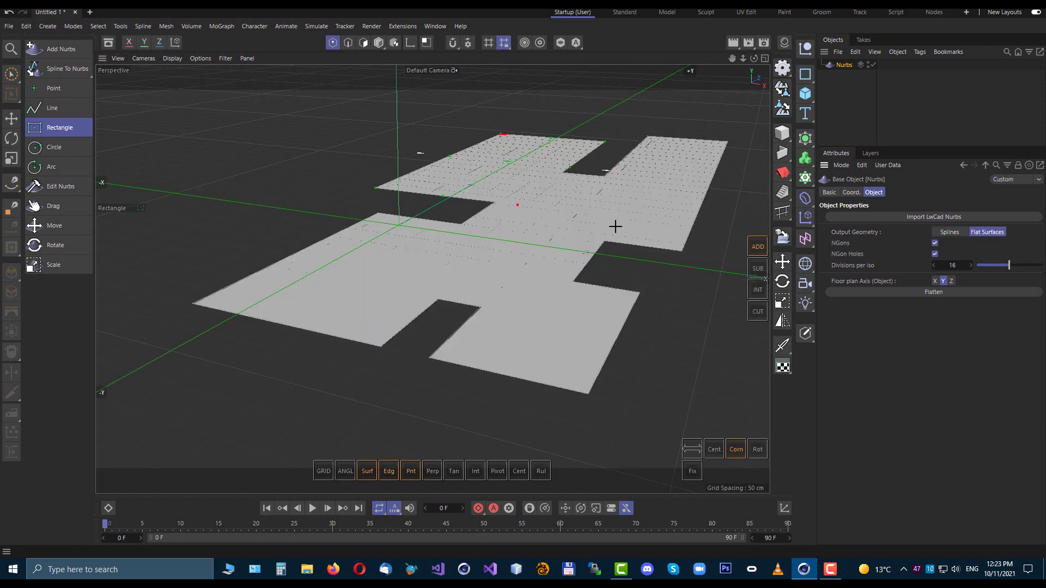
left_click(334, 285)
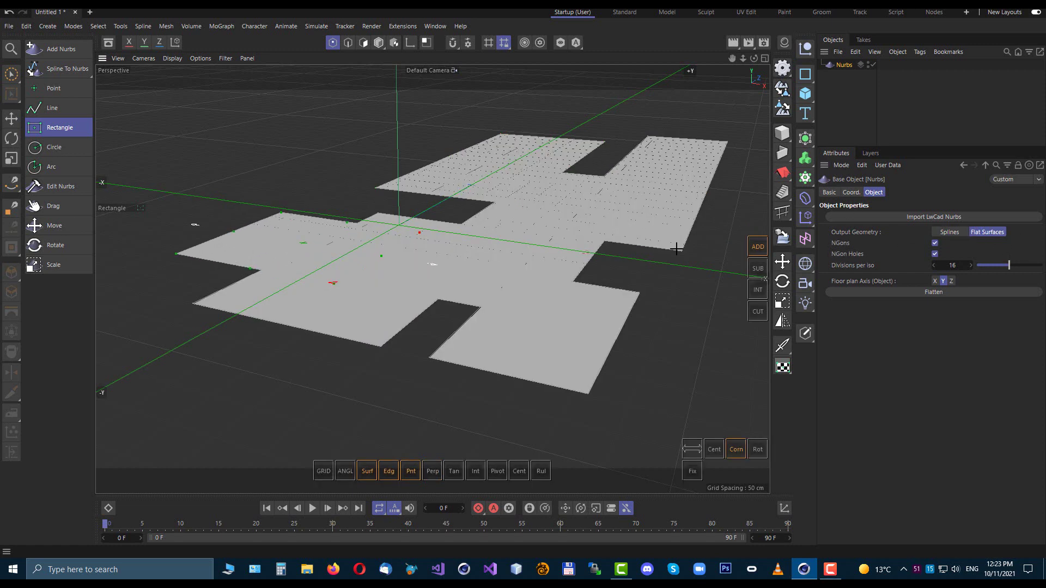
left_click(758, 269)
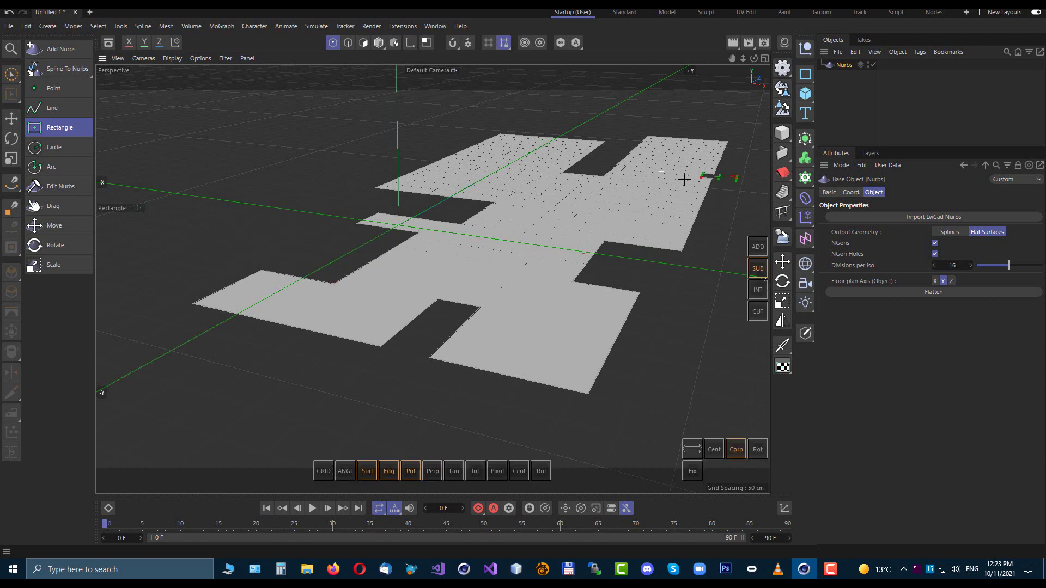
left_click_drag(683, 179, 714, 175)
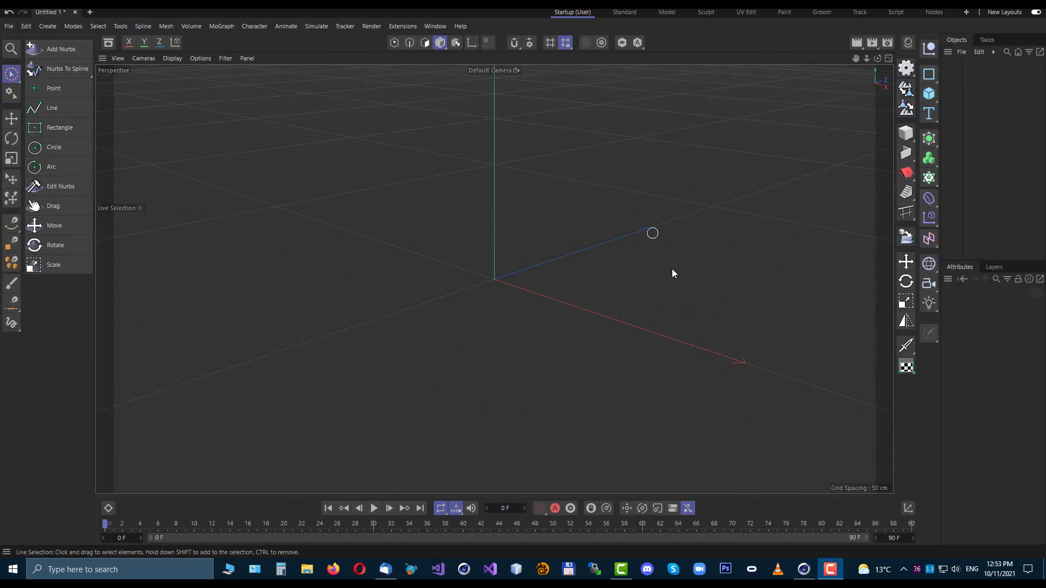
Add a Nurbs object and draw three separate rectangles in it on the ground plane
left_click(44, 49)
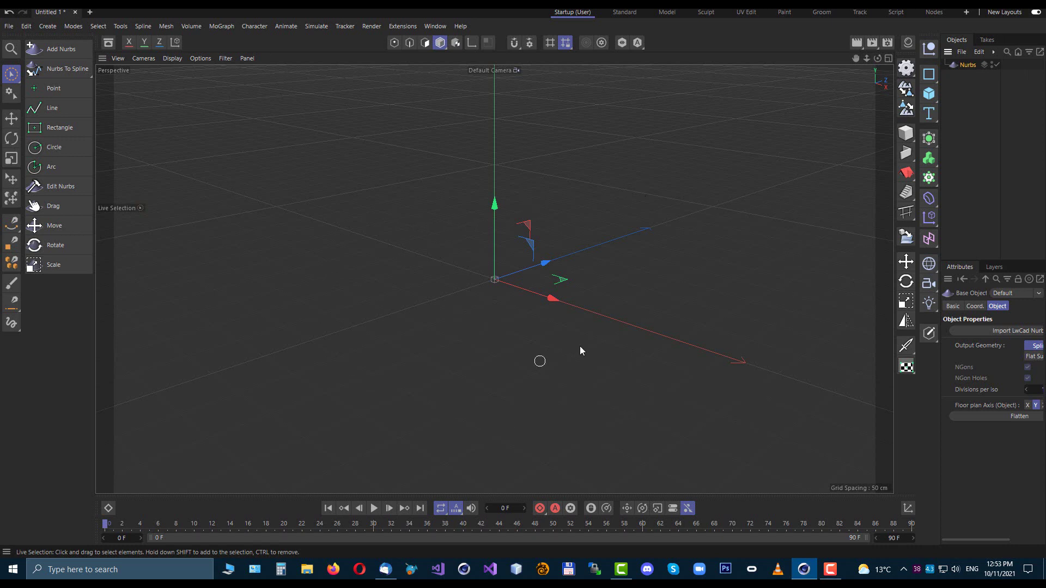
left_click(57, 126)
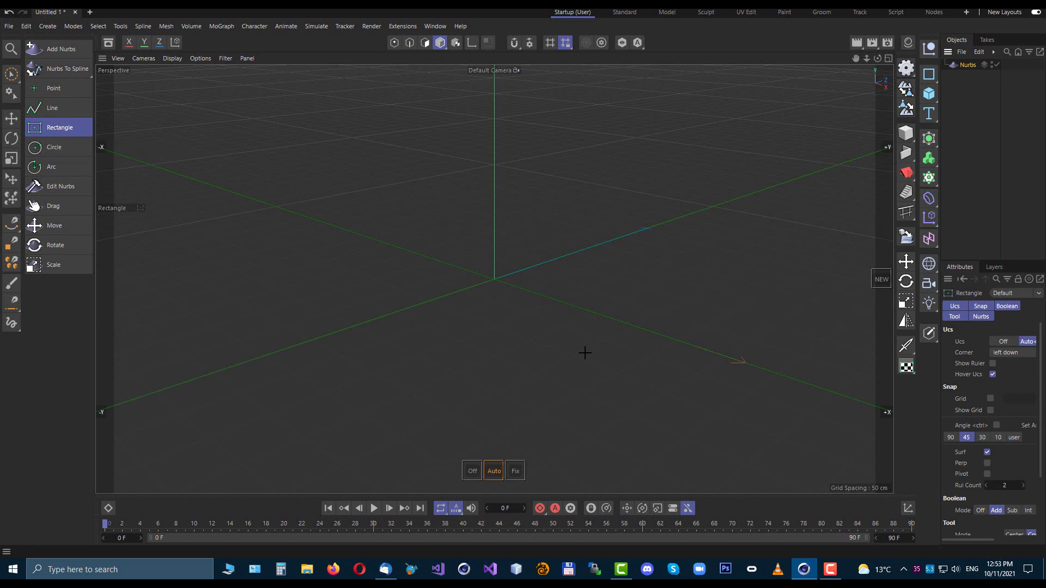
left_click_drag(384, 380, 396, 270)
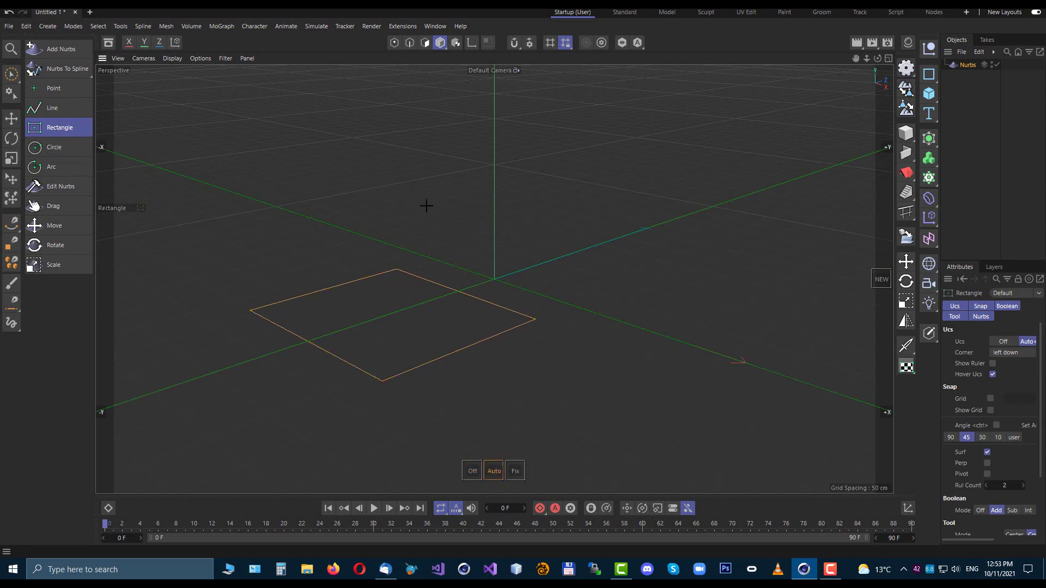
left_click_drag(425, 176, 434, 236)
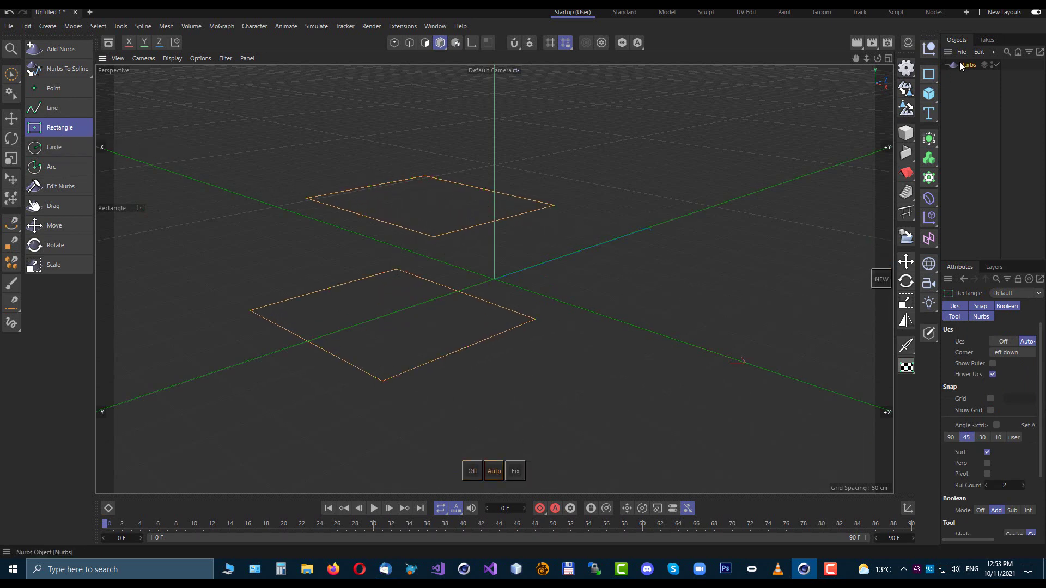
left_click_drag(619, 204, 663, 315)
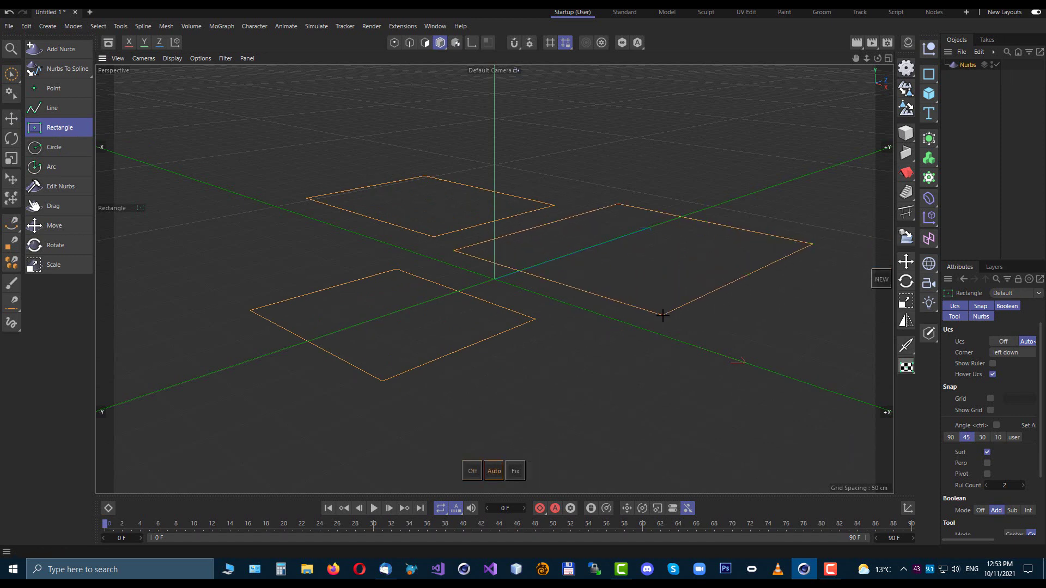
Deselect the existing Nurbs object and draw a fourth rectangle in front of the others as a separate Nurbs object
left_click(880, 278)
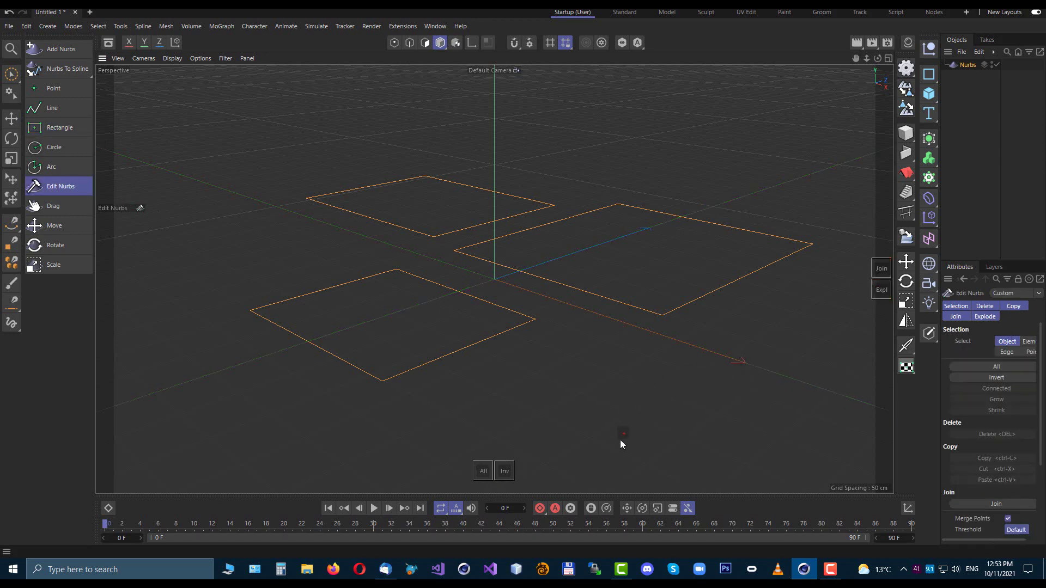
left_click(620, 439)
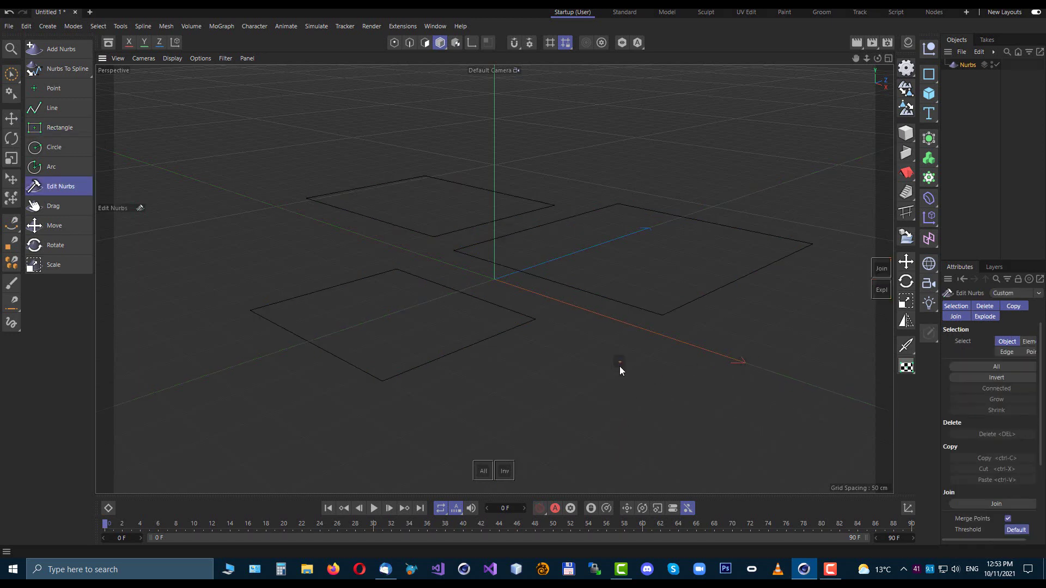
left_click(66, 132)
left_click_drag(627, 444, 609, 336)
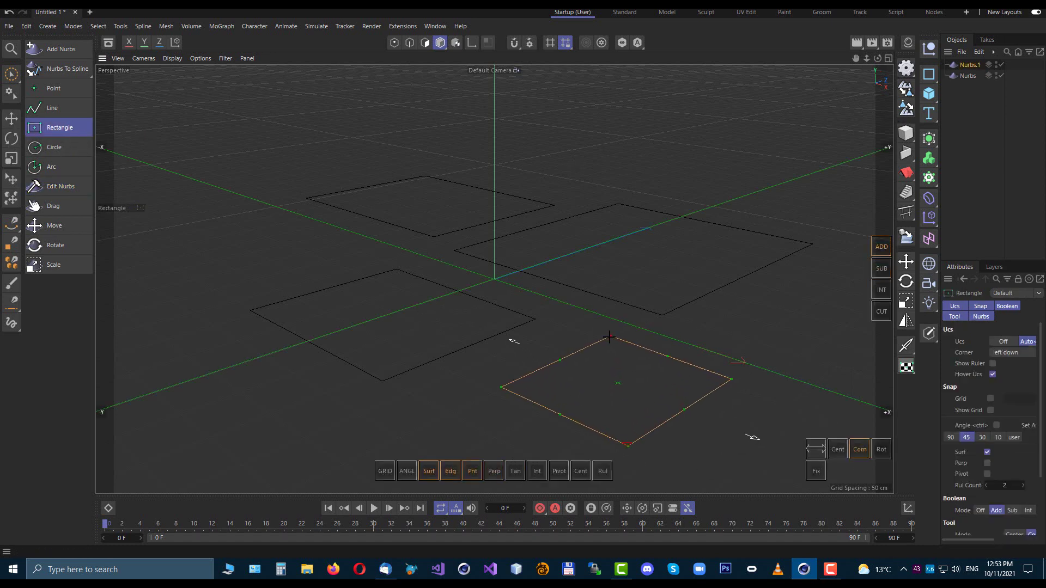
key("Escape")
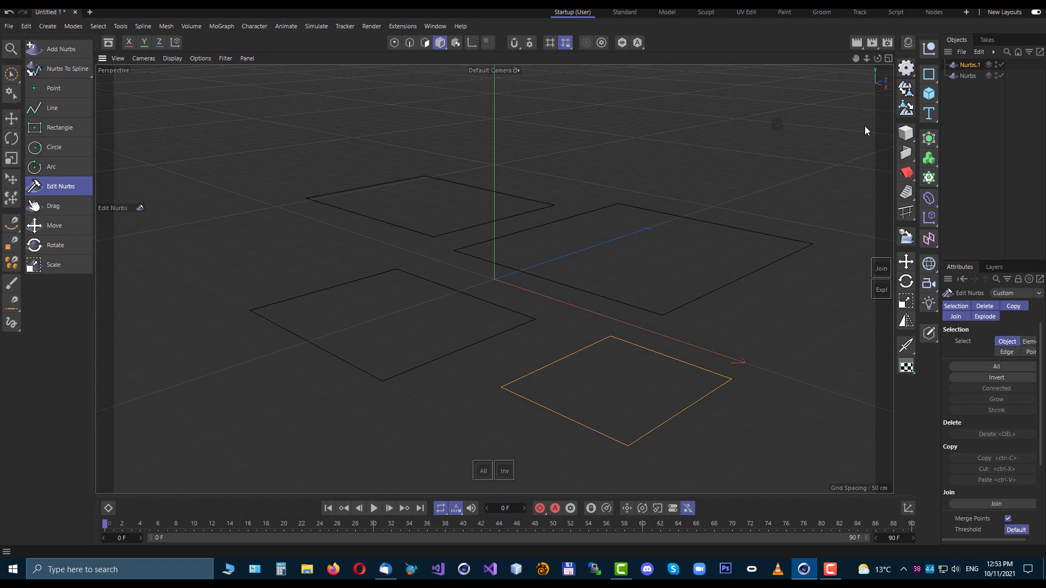
Convert both Nurbs objects to splines and delete the converted objects
left_click(971, 101)
left_click_drag(989, 94, 955, 61)
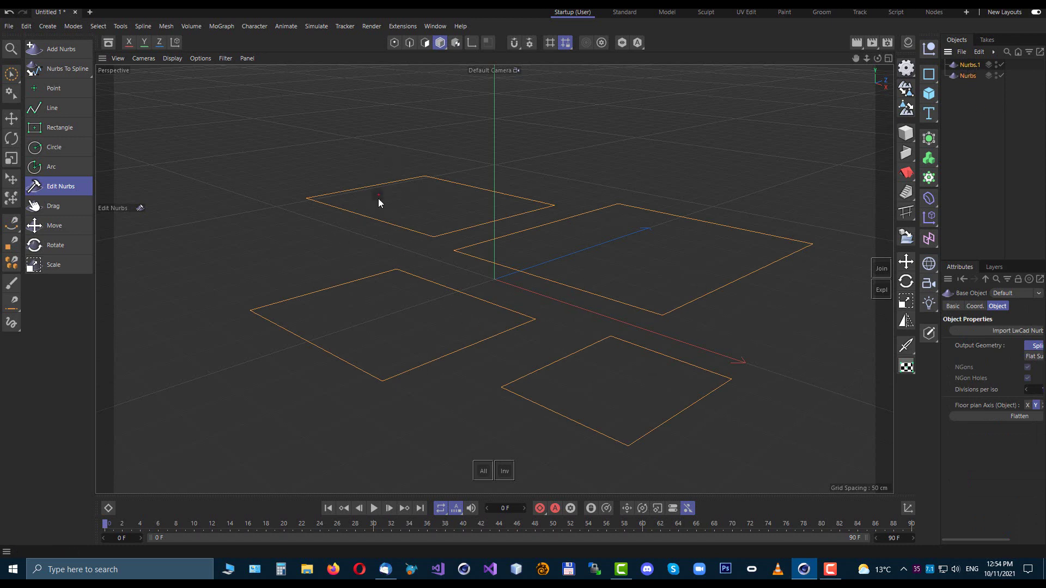
mouse_move(56, 71)
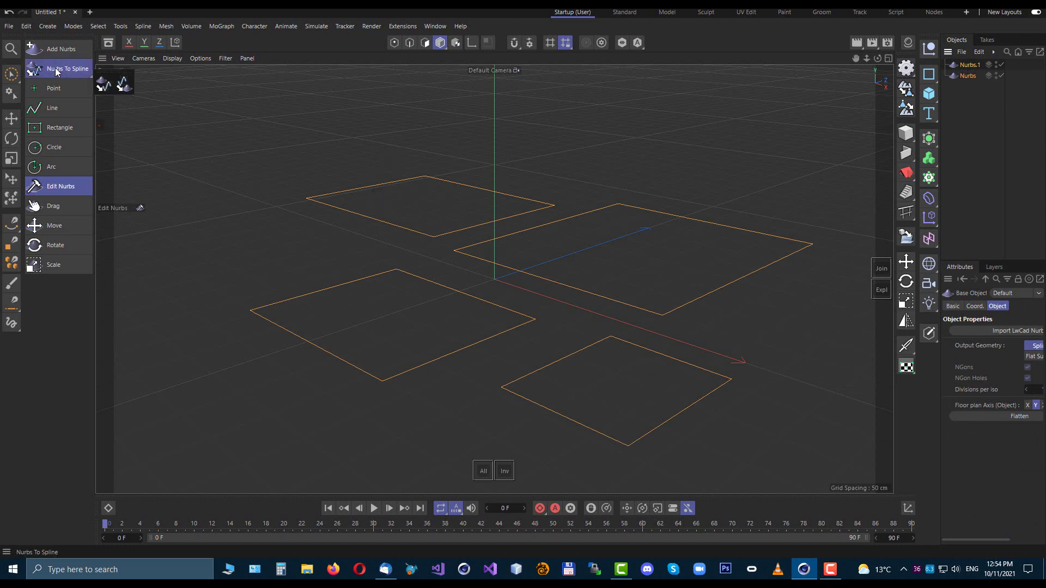
left_click(104, 84)
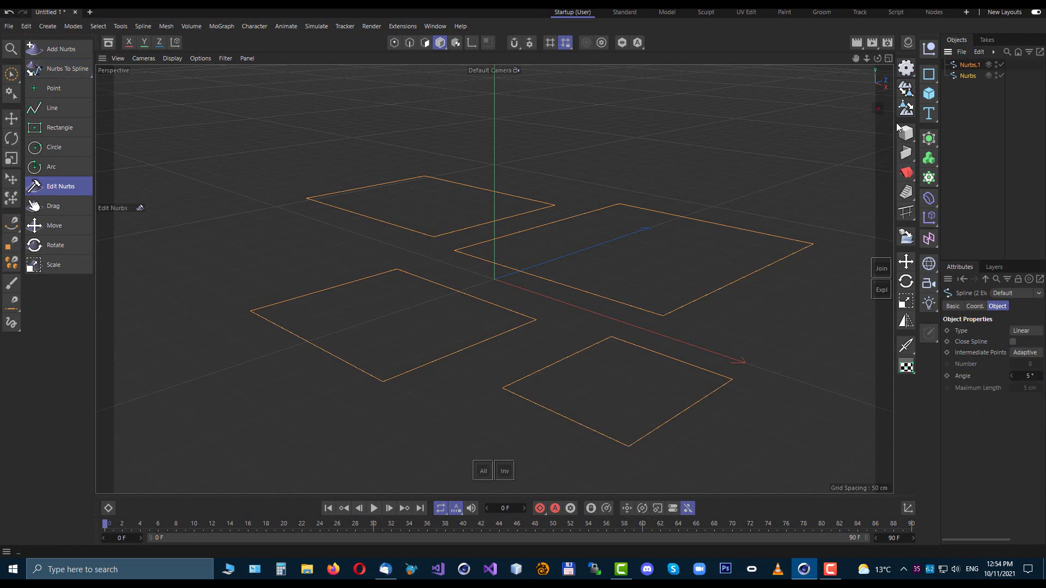
left_click_drag(997, 103, 945, 59)
key("Delete")
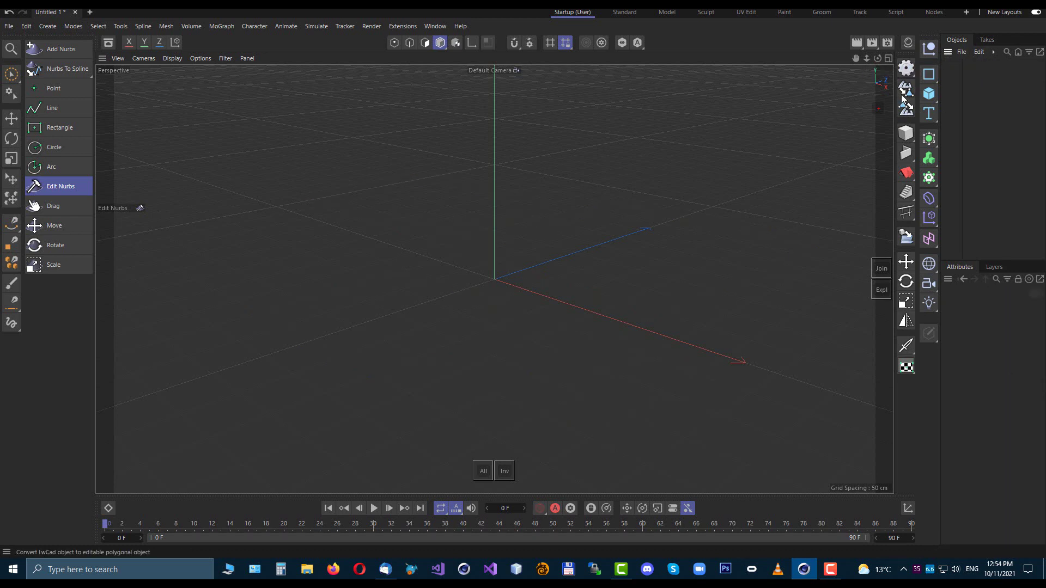
Create a rectangle spline, make it editable and convert it to a Nurbs object
left_click(930, 75)
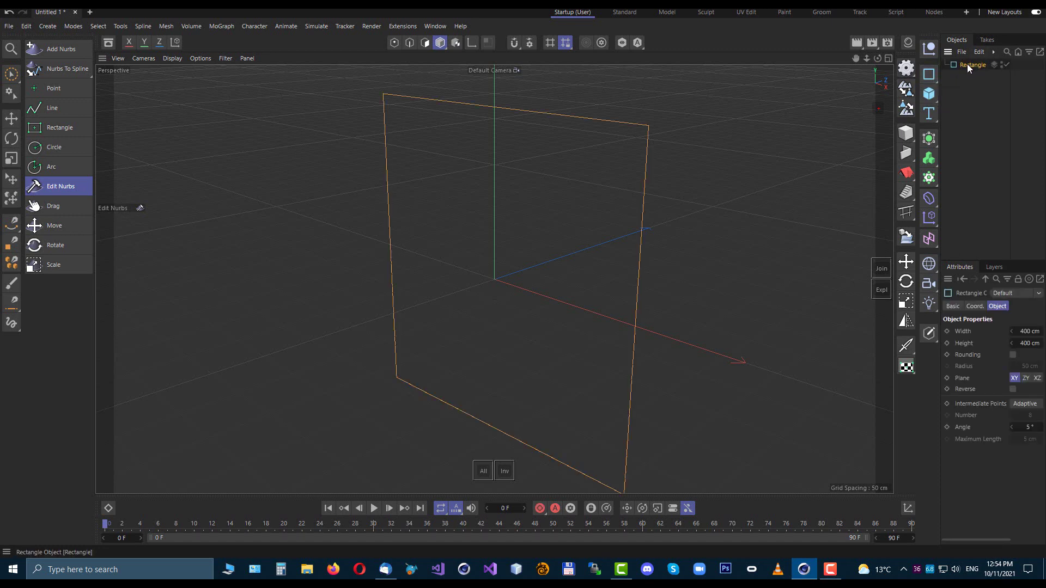
key("c")
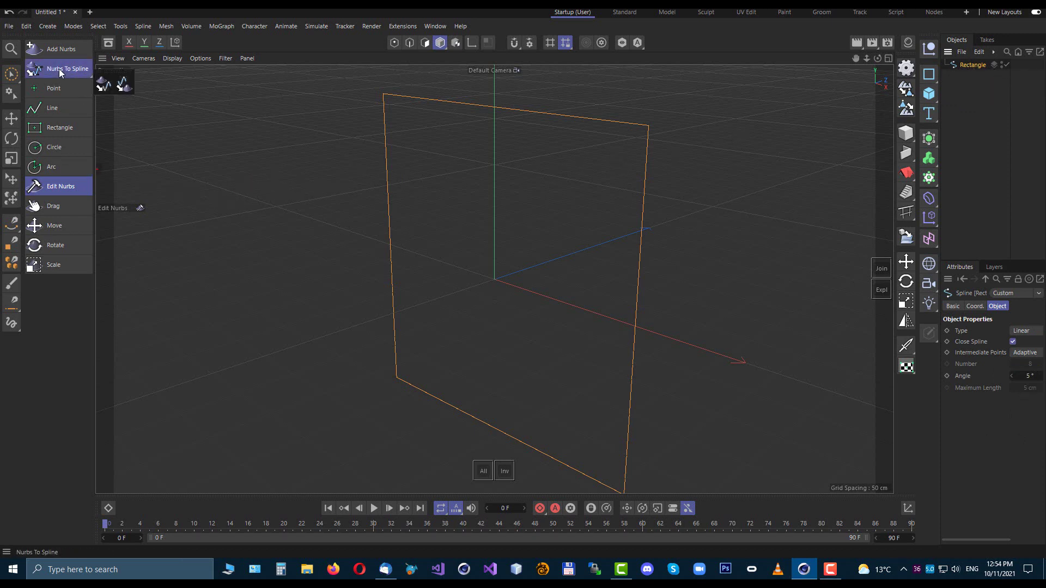
left_click(123, 84)
In the Front view, extend the converted Nurbs square by adding overlapping rectangles across its right, left and top edges
middle_click(564, 193)
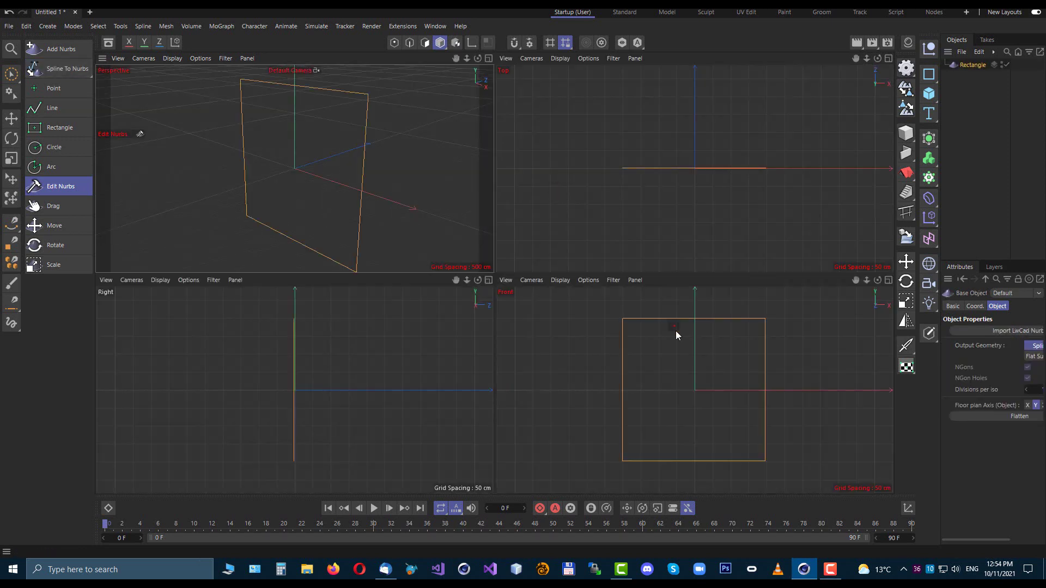
middle_click(688, 342)
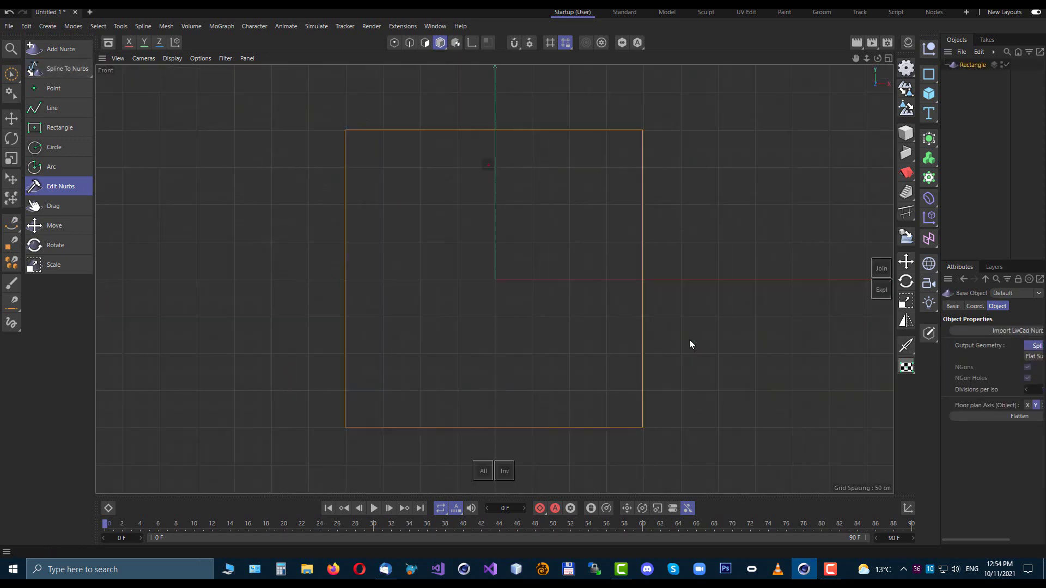
left_click(57, 128)
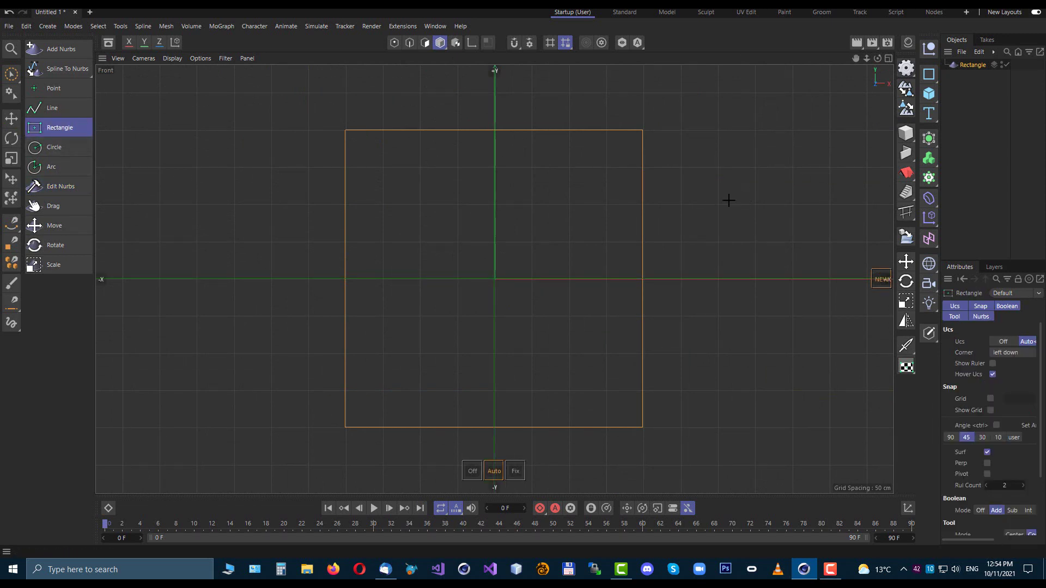
left_click(968, 65)
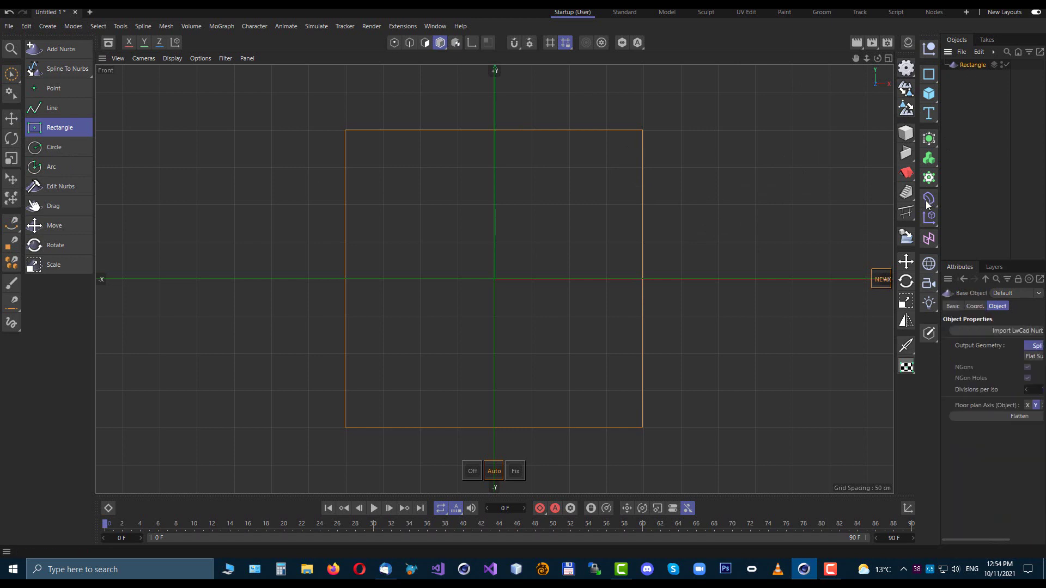
left_click_drag(708, 148, 600, 325)
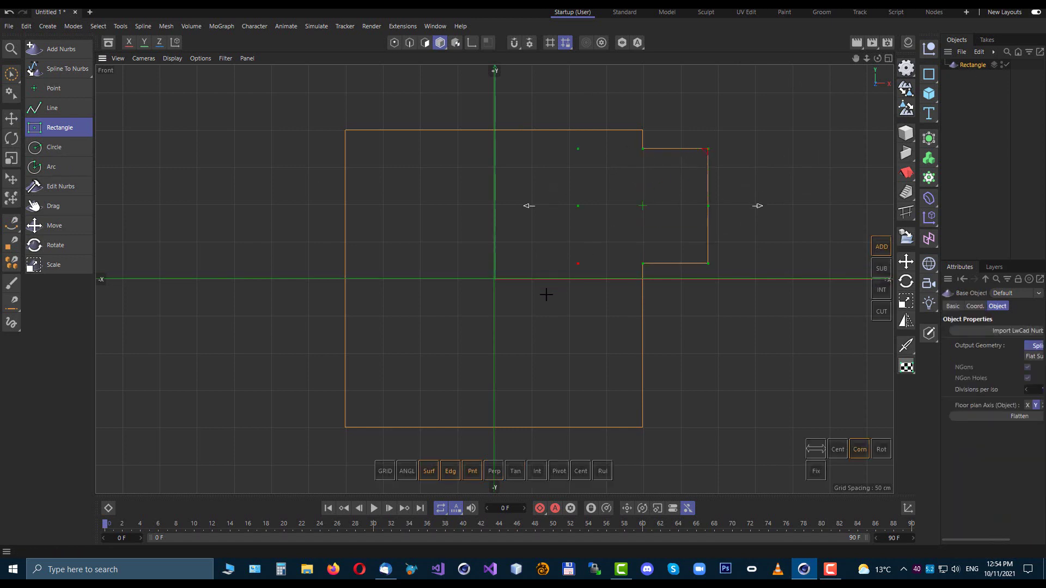
left_click_drag(185, 154, 419, 319)
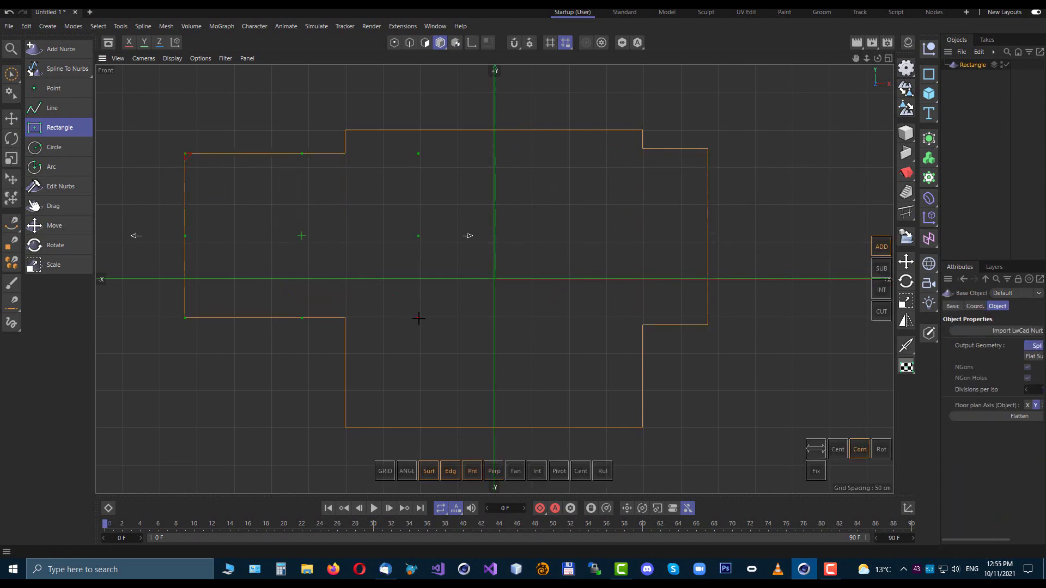
left_click_drag(448, 63, 570, 174)
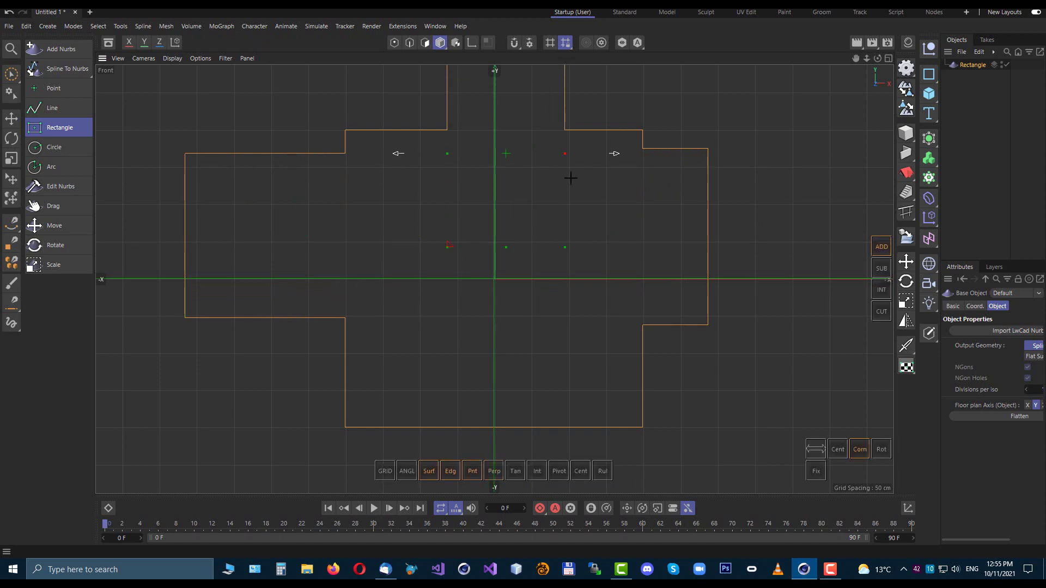
scroll(526, 202, "down", 3)
scroll(526, 203, "down", 2)
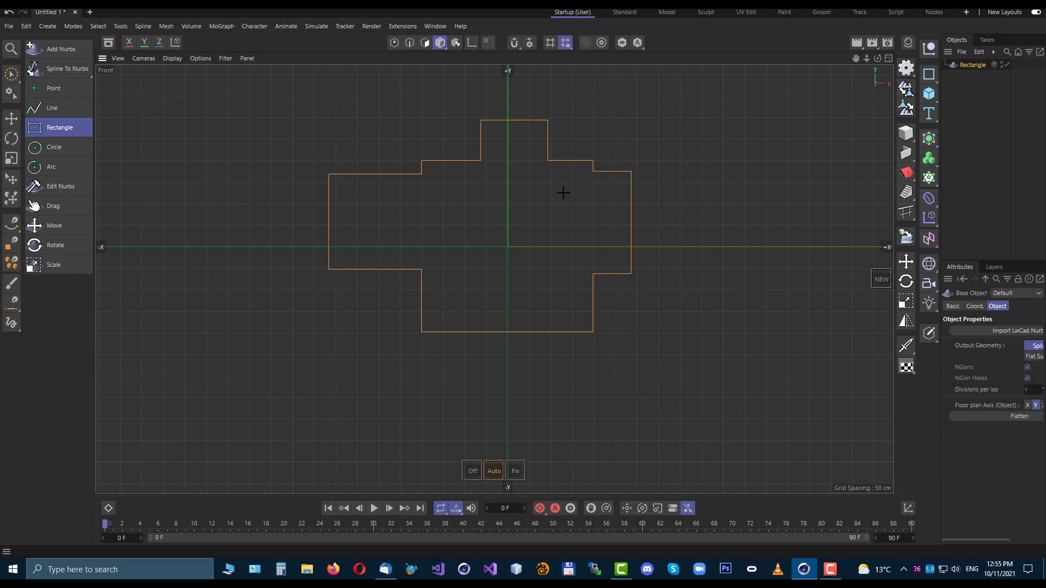
middle_click(687, 318)
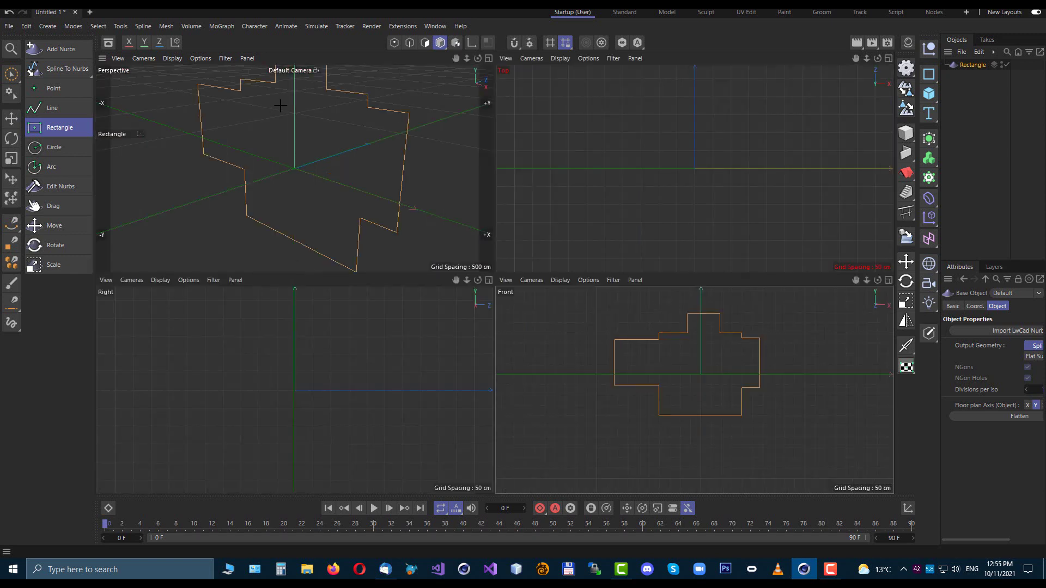
middle_click(240, 120)
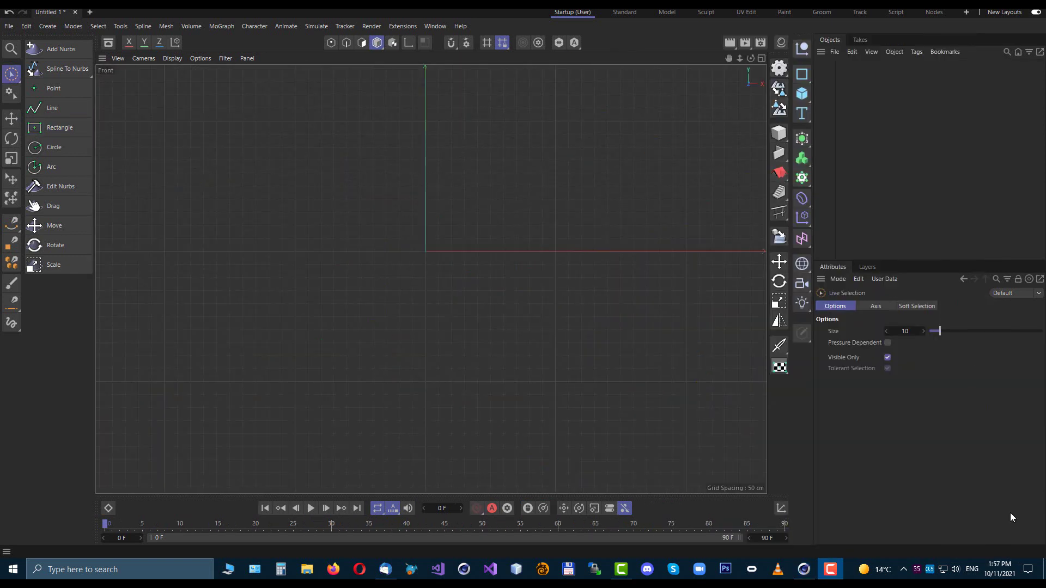
Draw three separate Nurbs rectangles in the Front view: one upper left, one upper right and one lower right
left_click(43, 128)
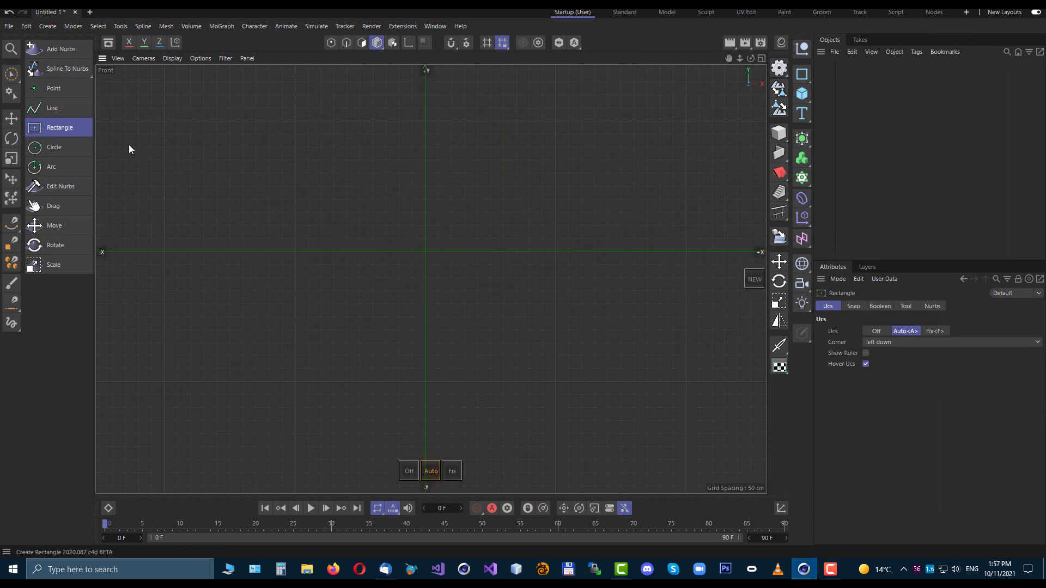
left_click_drag(192, 124, 362, 280)
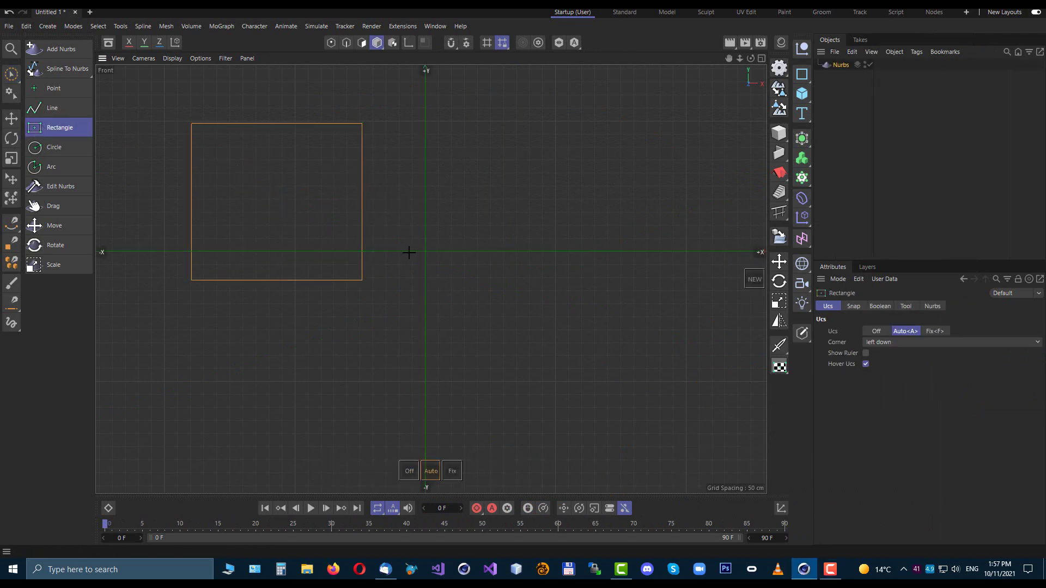
left_click_drag(675, 98, 544, 202)
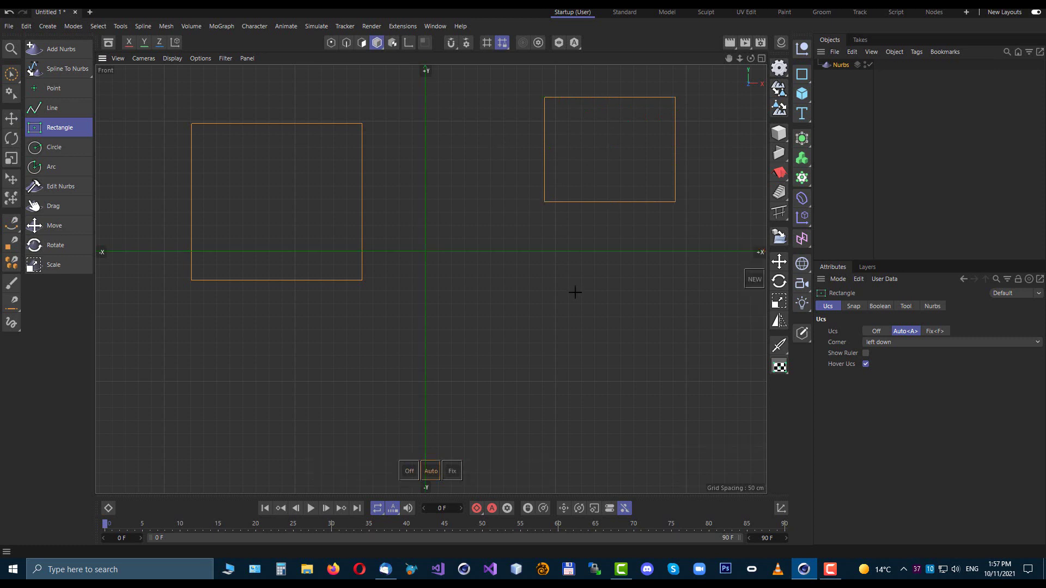
left_click_drag(660, 266, 486, 429)
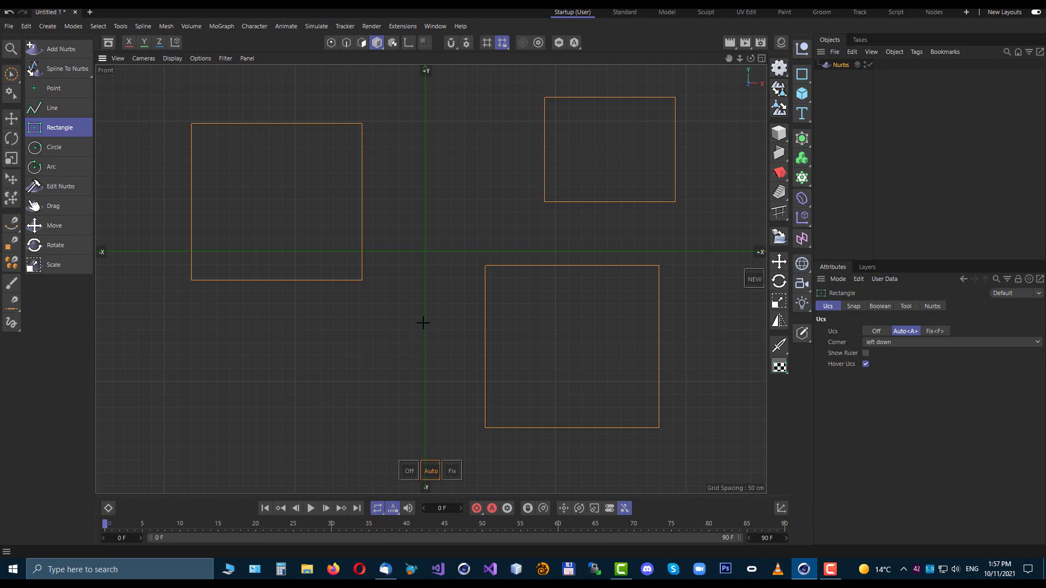
Draw a wide rectangle at the lower left and add an overlapping rectangle that extends past its right and top edges
left_click_drag(425, 319, 165, 437)
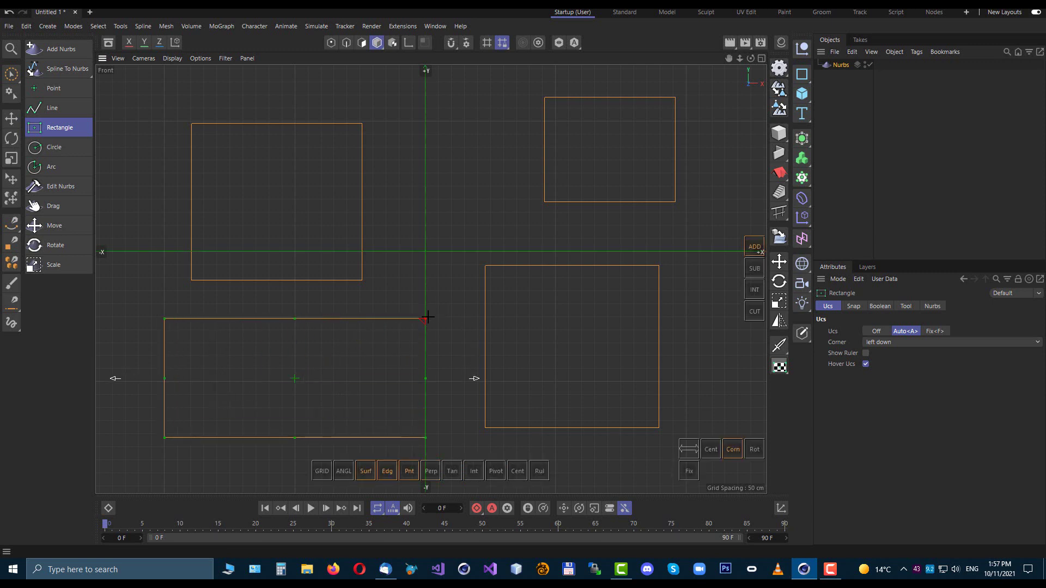
left_click_drag(425, 319, 348, 414)
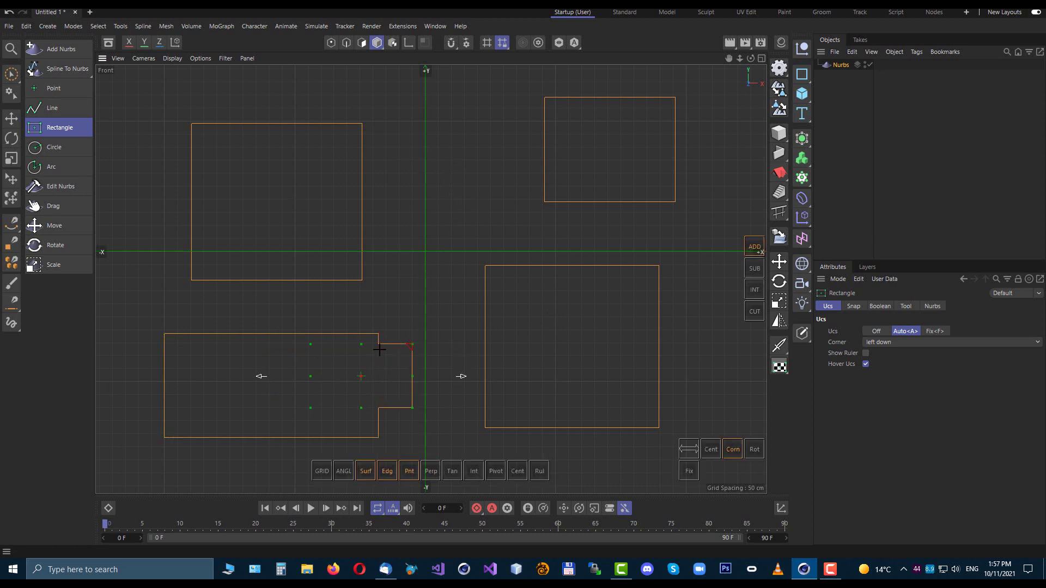
left_click_drag(380, 350, 364, 297)
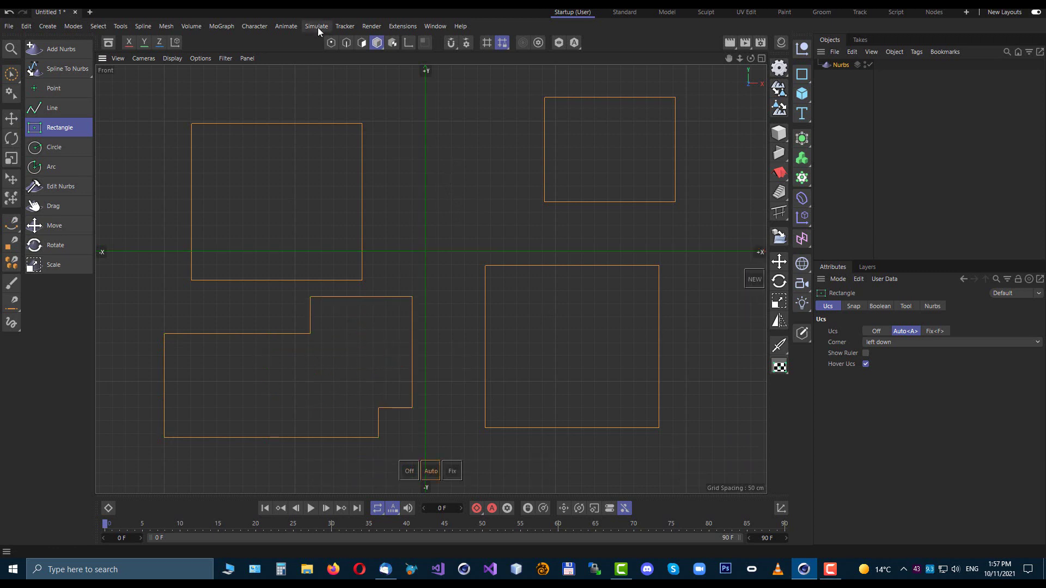
Select corner points along the top of the lower-right rectangle using Edit Nurbs in Point mode
left_click(332, 43)
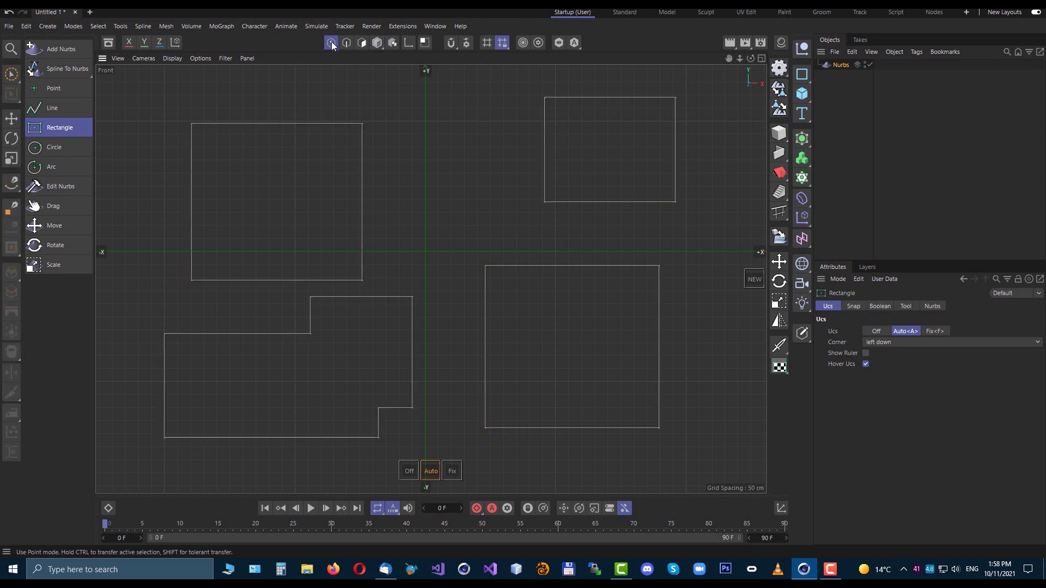
left_click(48, 188)
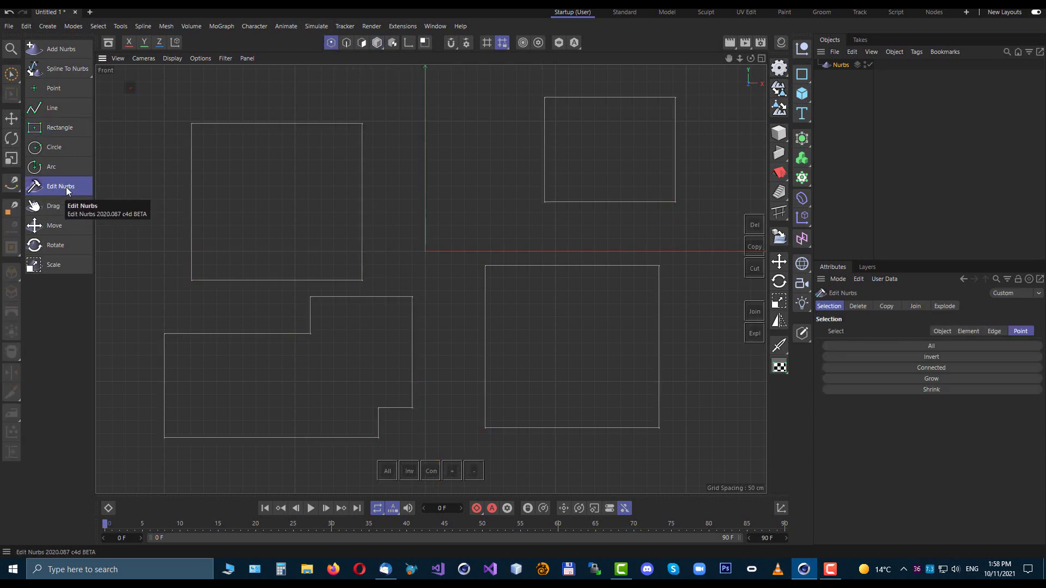
left_click(964, 330)
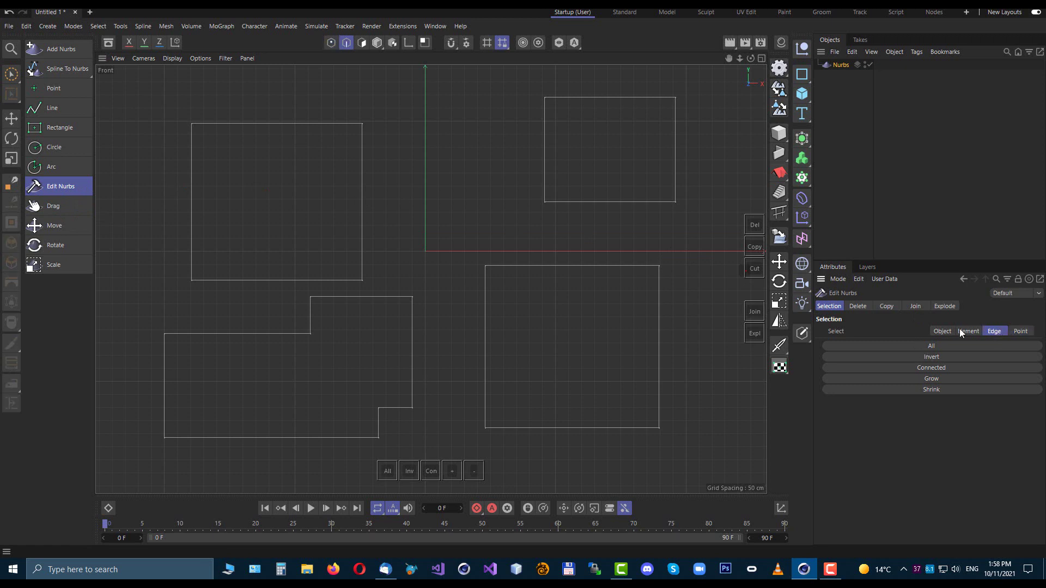
left_click(1022, 330)
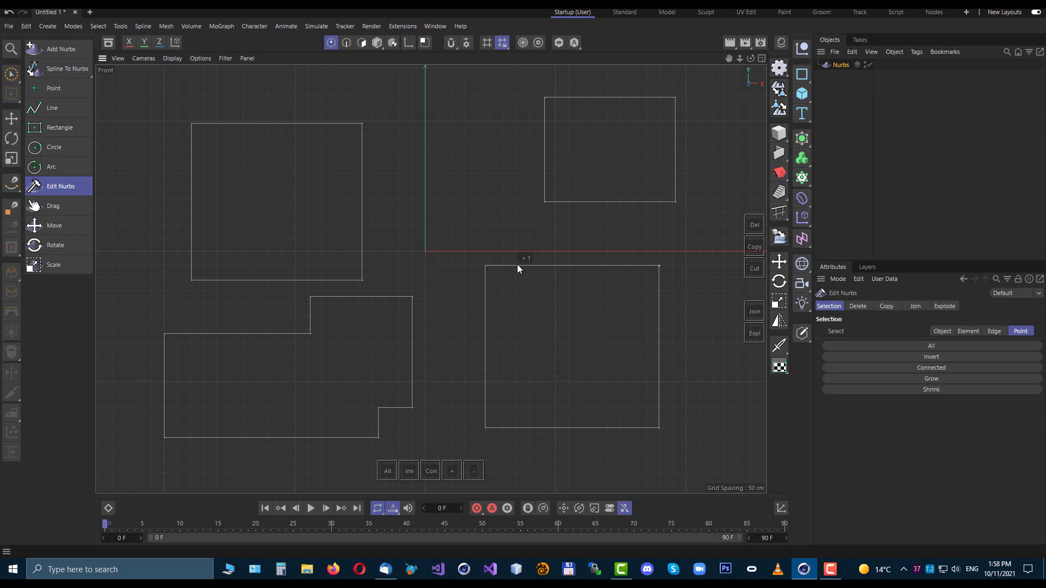
left_click(485, 266)
Cycle the Edit Nurbs selection mode through Edge, Element and Object, trying selections on the rectangles
left_click(994, 331)
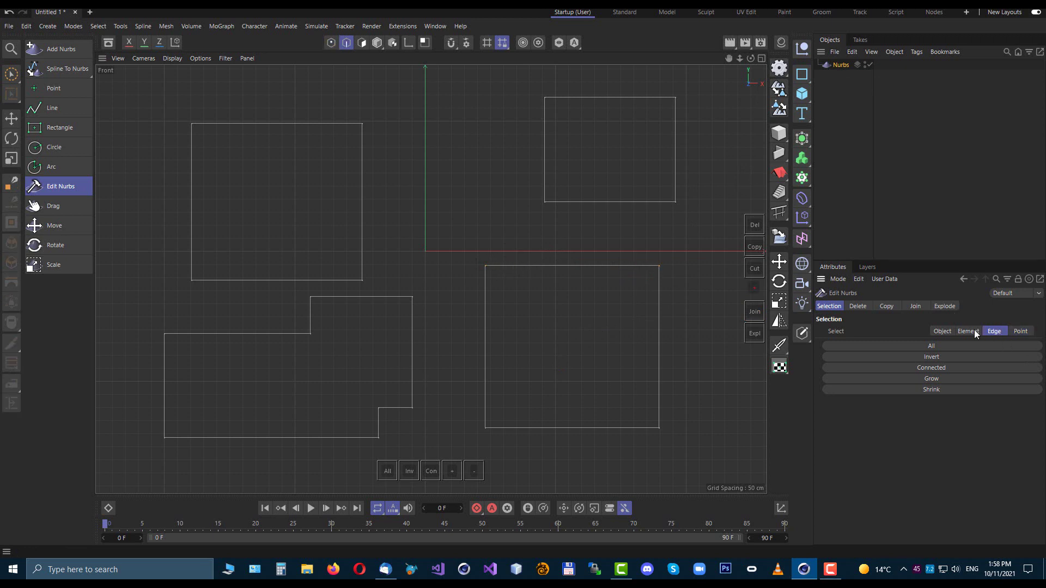
key("ctrl+a")
left_click(968, 330)
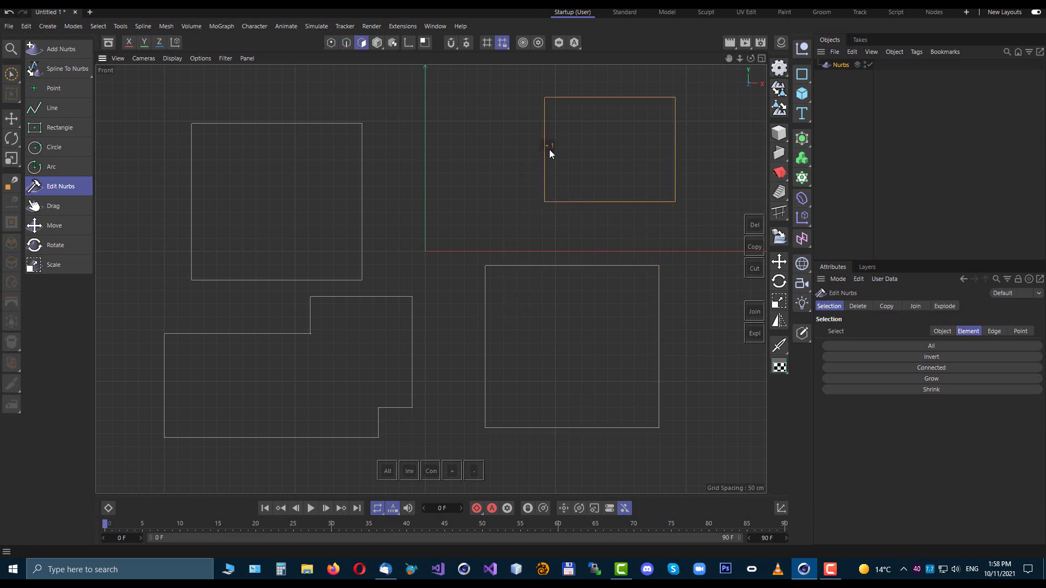
left_click(934, 332)
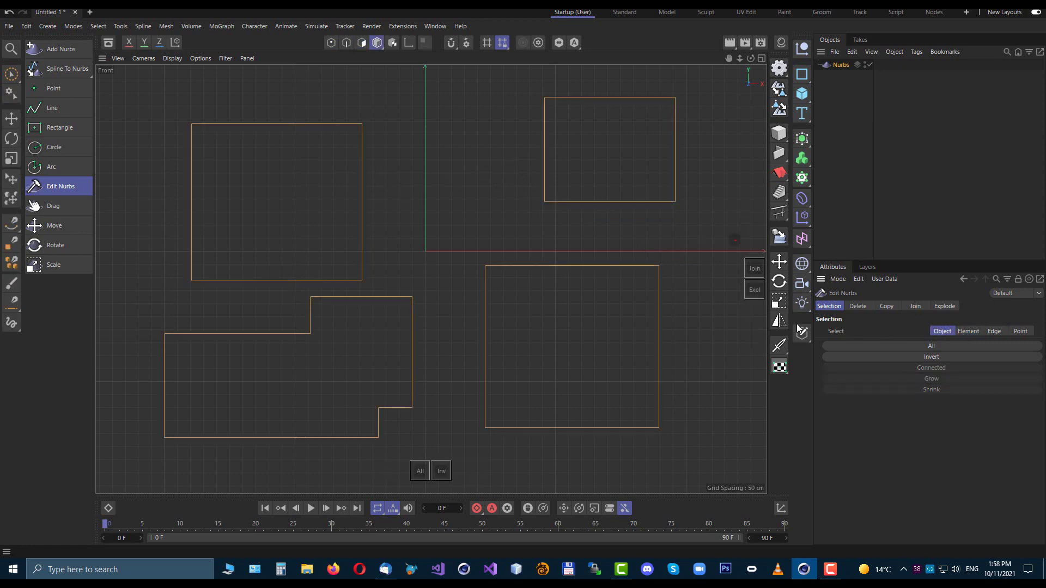
left_click(586, 275)
left_click(398, 157)
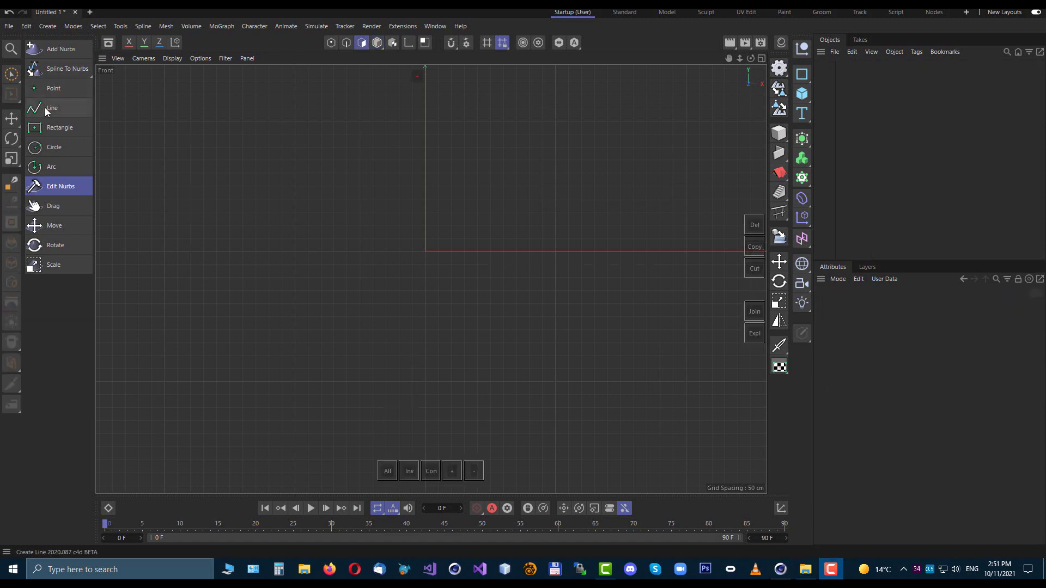
Draw a four-point Nurbs curve with the Line tool, rising from the lower left to just past the vertical axis
left_click(45, 107)
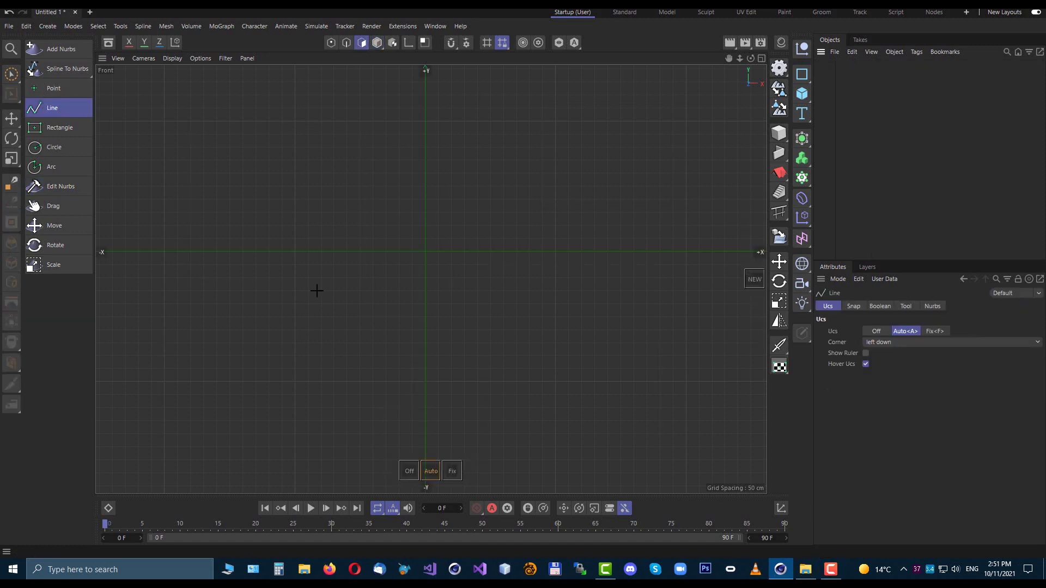
left_click(257, 335)
left_click(361, 313)
left_click(342, 257)
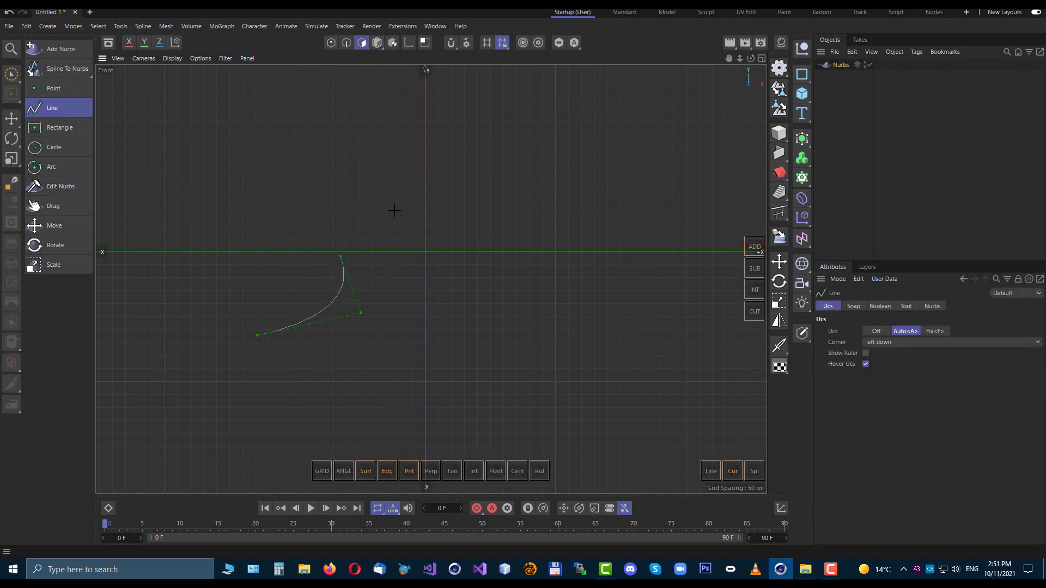
left_click(458, 225)
key("Escape")
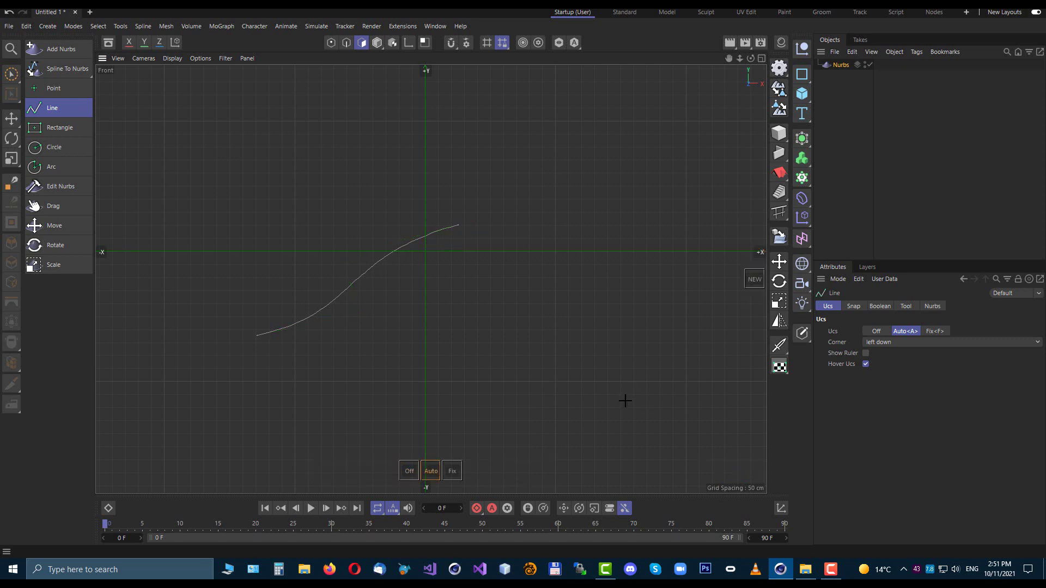
Draw a second four-point curve from the lower right up to the upper endpoint of the first curve
left_click(605, 432)
left_click(468, 362)
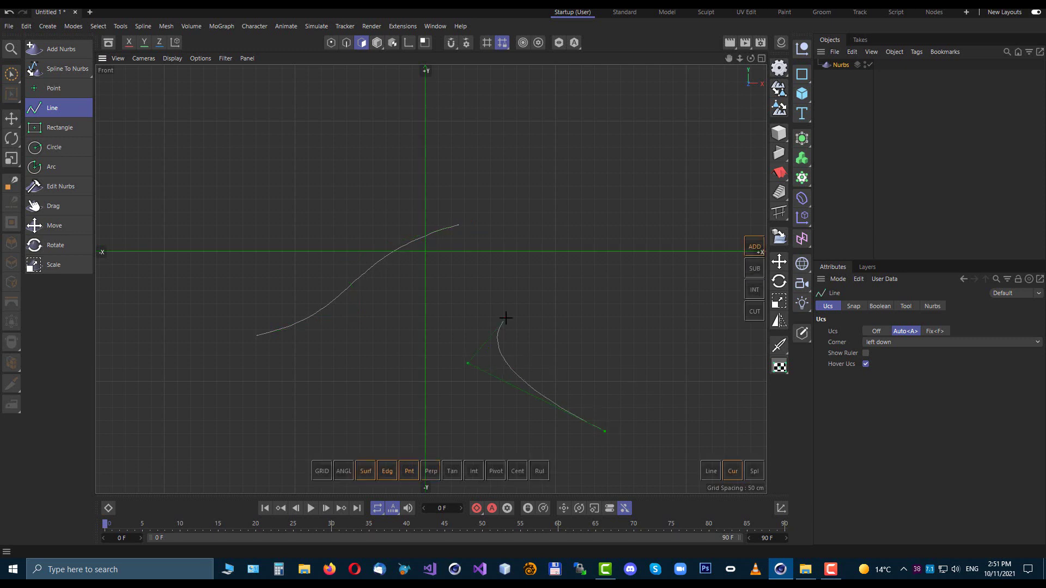
left_click(562, 295)
left_click(458, 226)
key("Escape")
Draw a third curve from the point shared by the first two curves, winding out to the upper right
left_click(453, 192)
left_click(522, 140)
left_click(640, 208)
left_click(678, 104)
key("Escape")
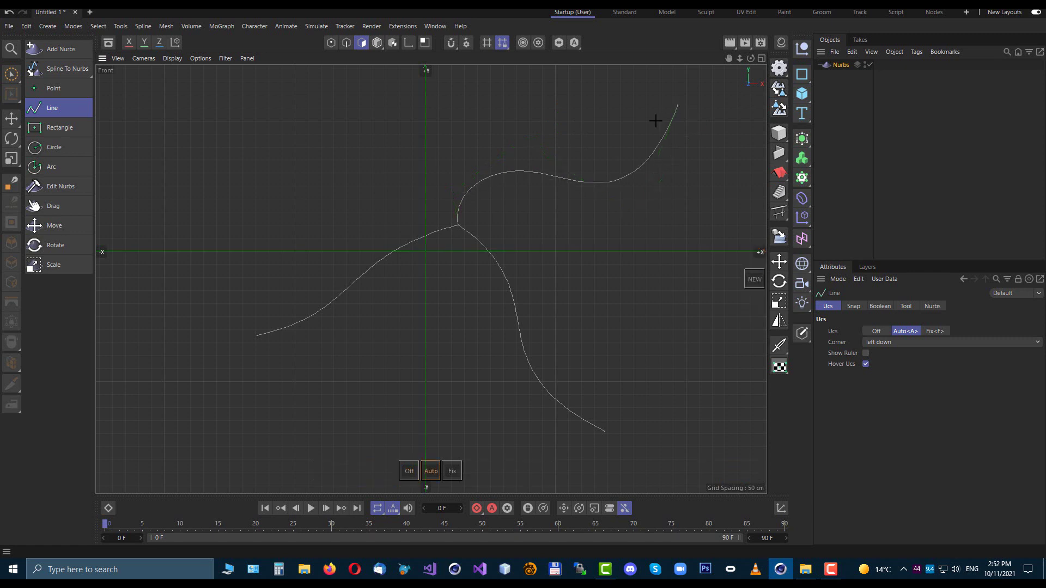
Select the junction point shared by the three curves using Edit Nurbs in Point mode
left_click(57, 186)
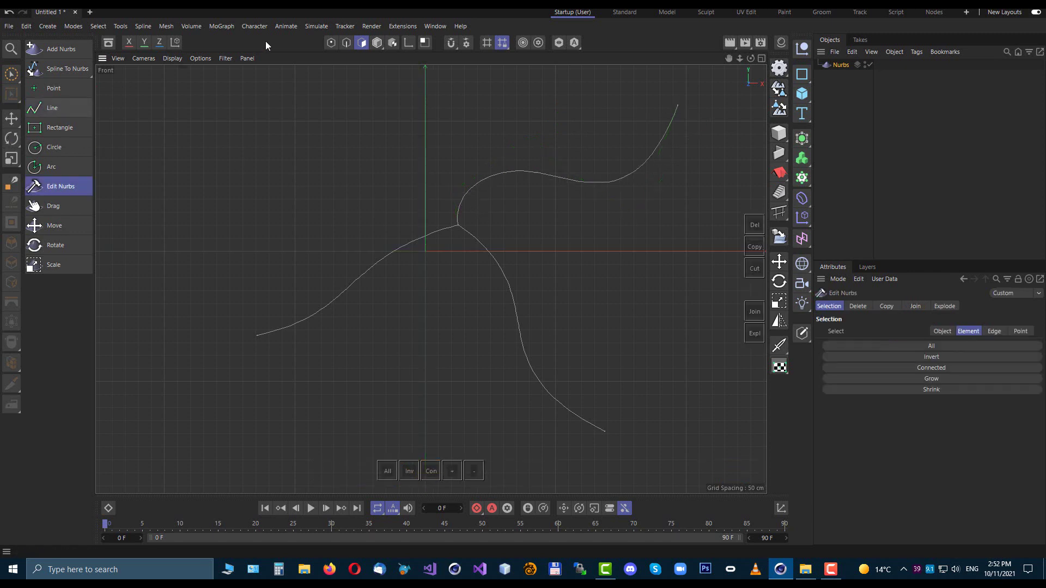
left_click(331, 43)
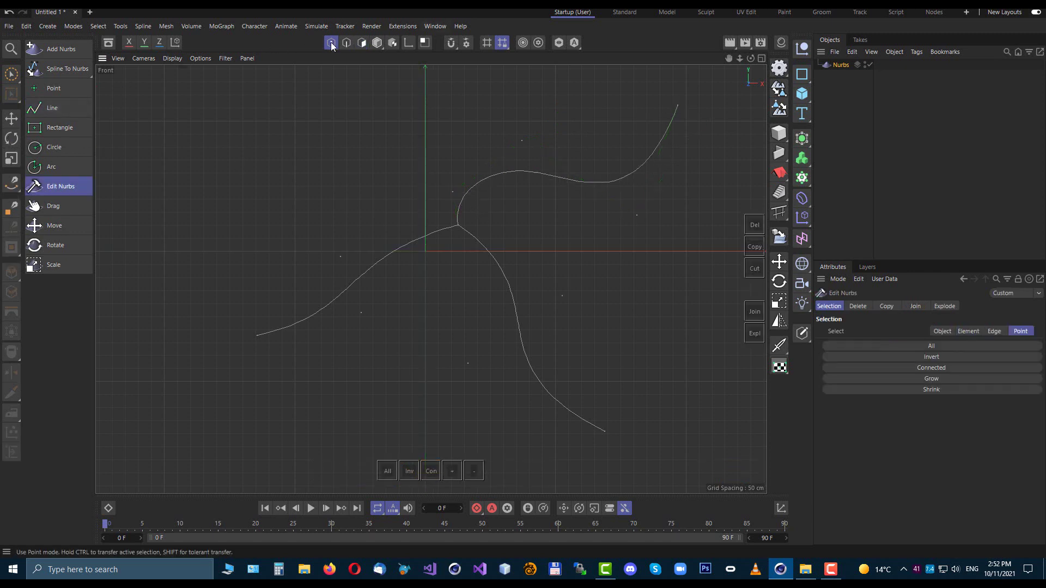
left_click(457, 223)
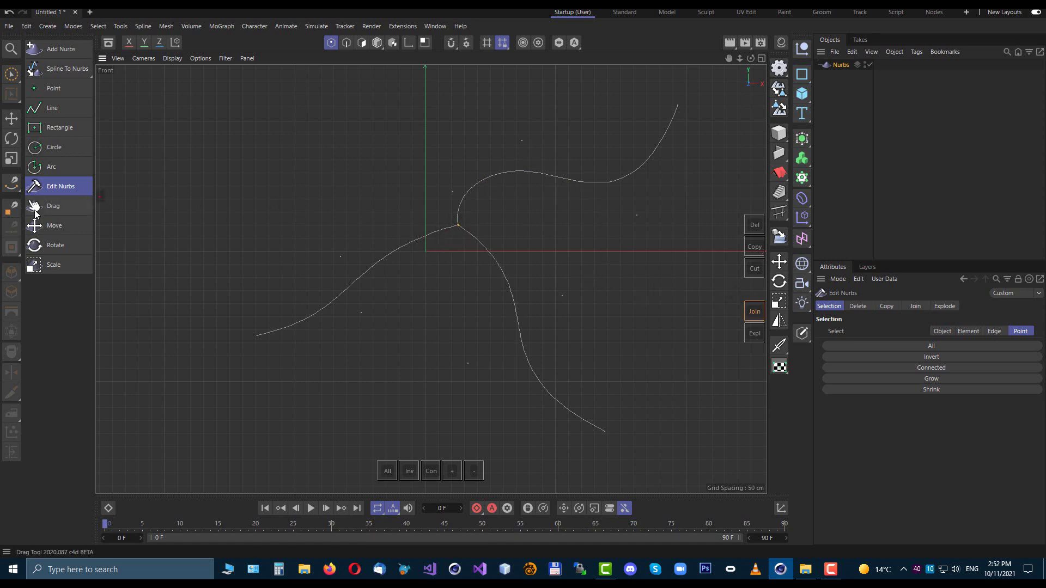
In Polygon mode, shift the upper curve slightly left and the lower-right curve slightly right with the Drag tool, and activate the Point tool
left_click(364, 42)
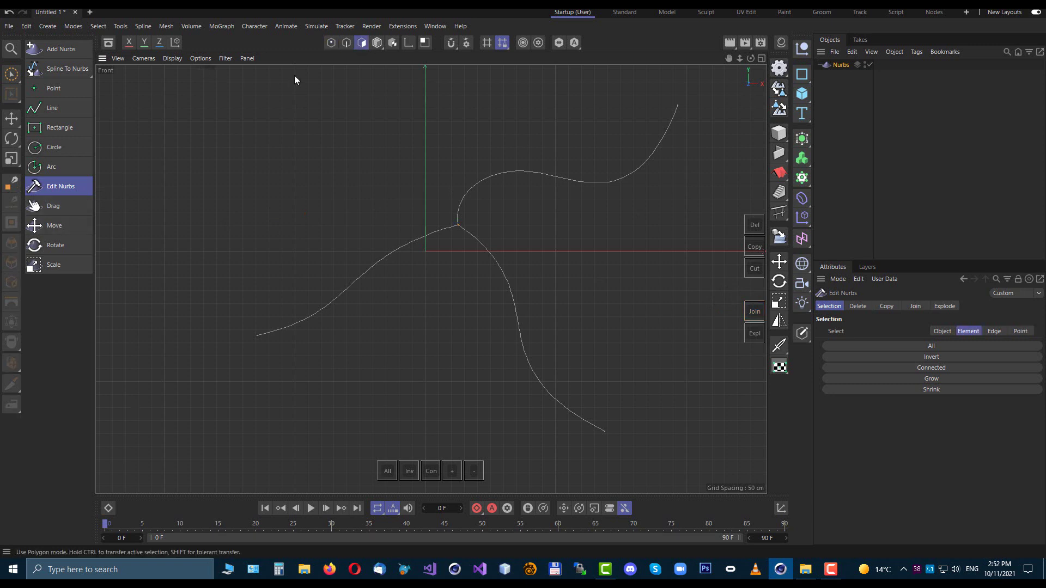
left_click(60, 205)
left_click_drag(475, 186, 455, 196)
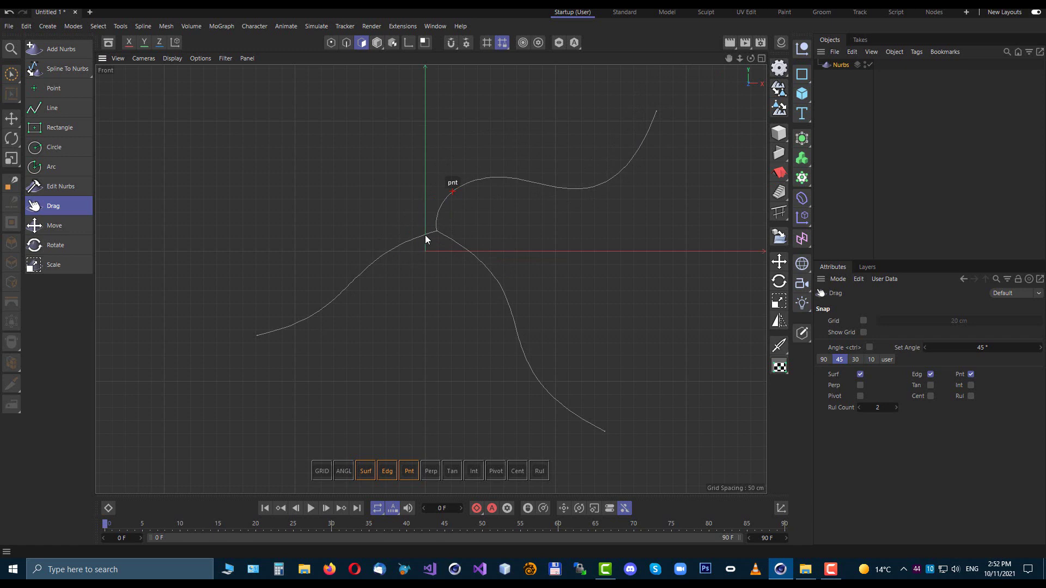
left_click_drag(428, 235, 450, 246)
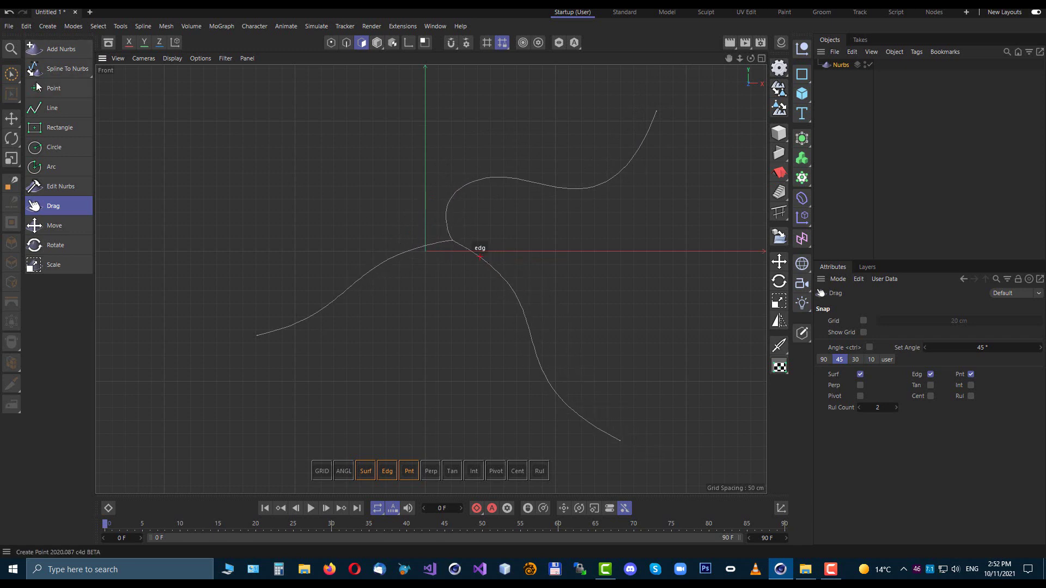
left_click(53, 87)
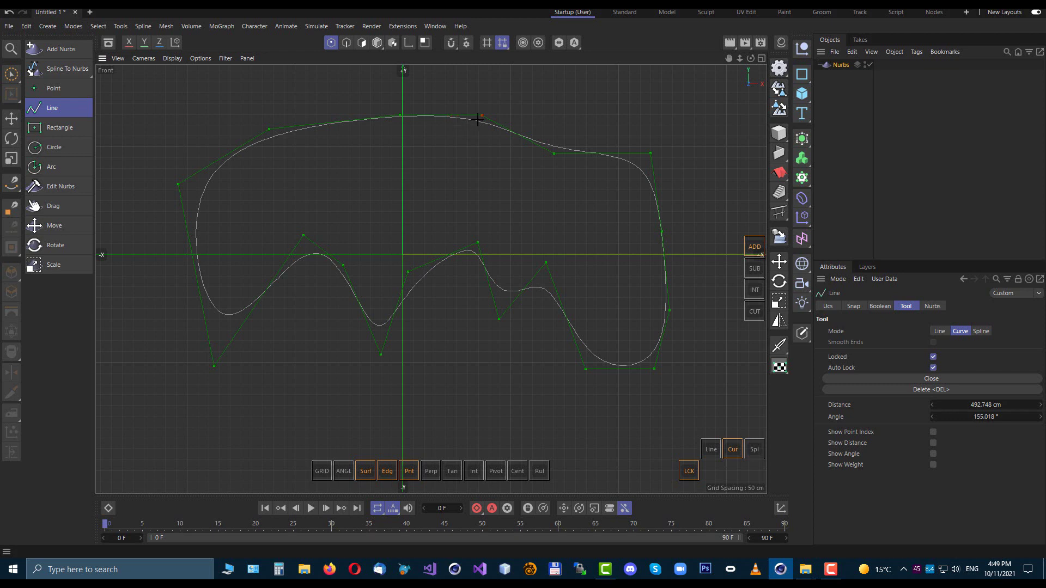
Remove the five control points along the upper and right side of the closed curve
left_click(651, 152, "ctrl")
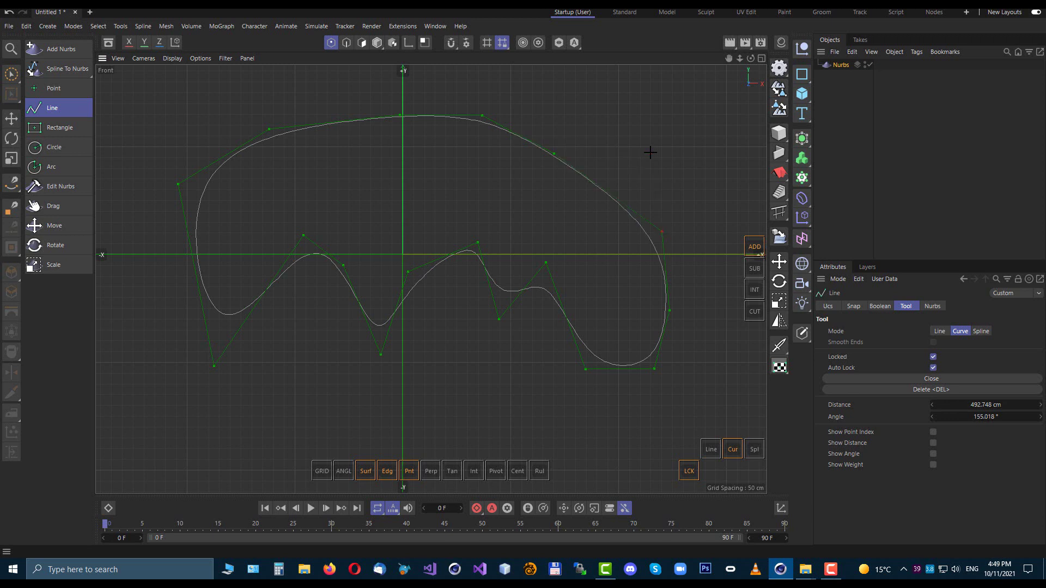
left_click(663, 234, "ctrl")
left_click(482, 113, "ctrl")
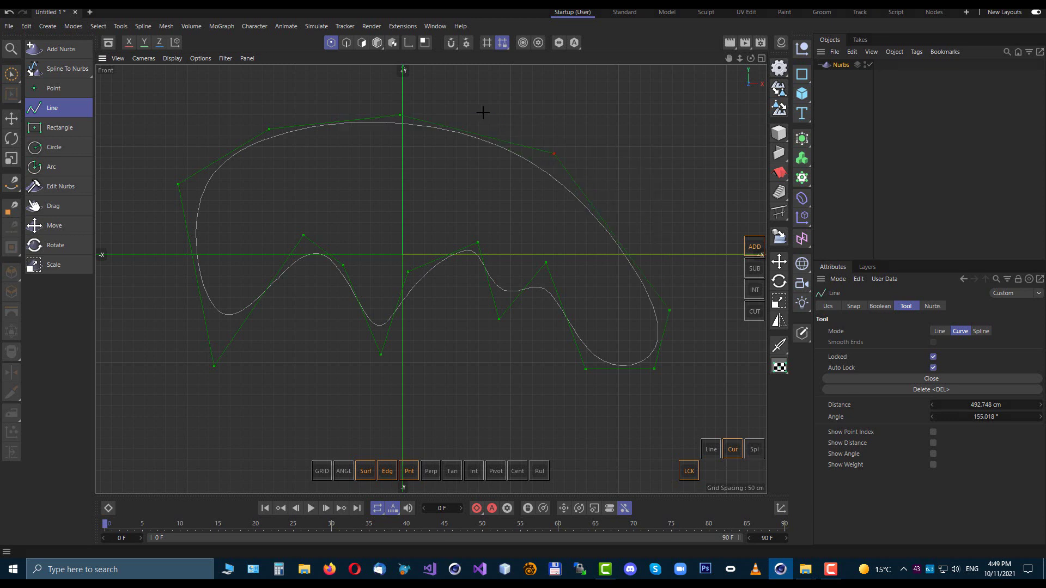
left_click(555, 154, "ctrl")
left_click(401, 115, "ctrl")
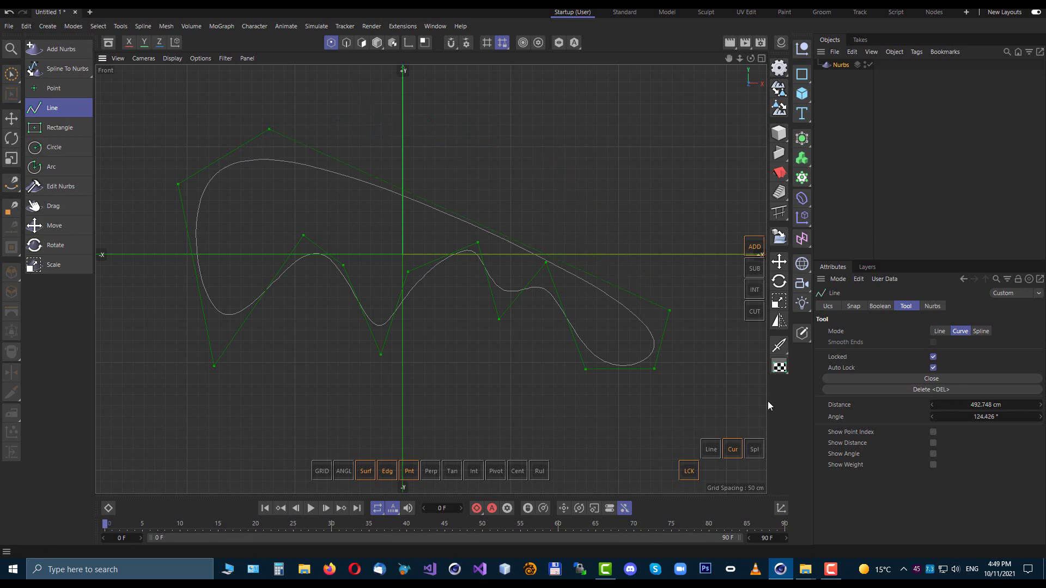
Switch the closed shape to Line mode and pull its long upper edge outward into a new corner at the upper right
left_click(711, 450)
left_click_drag(450, 211, 536, 123)
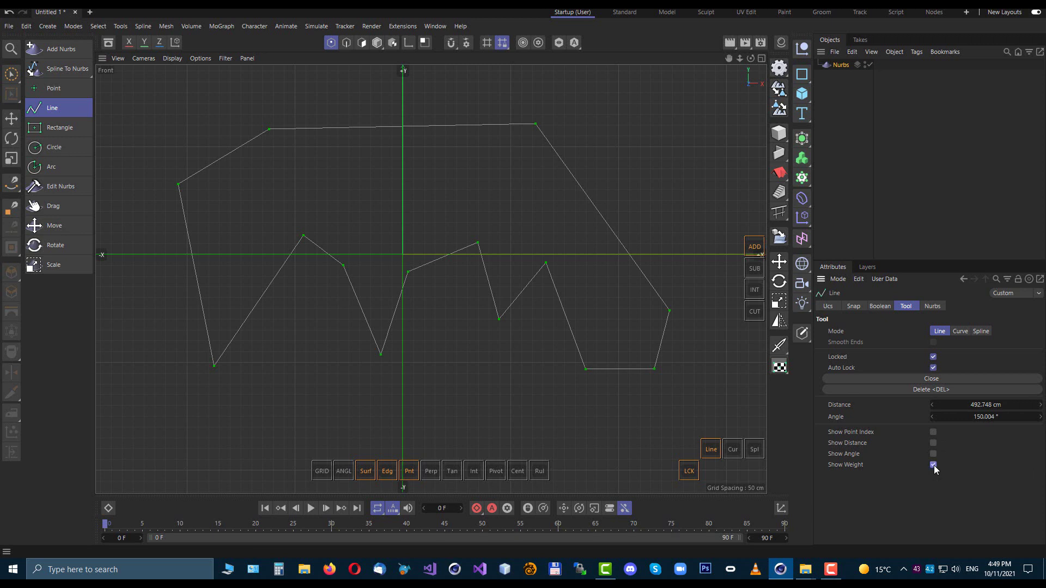
Switch the shape to Curve mode and display the angles at its control points instead of the weights
left_click(733, 450)
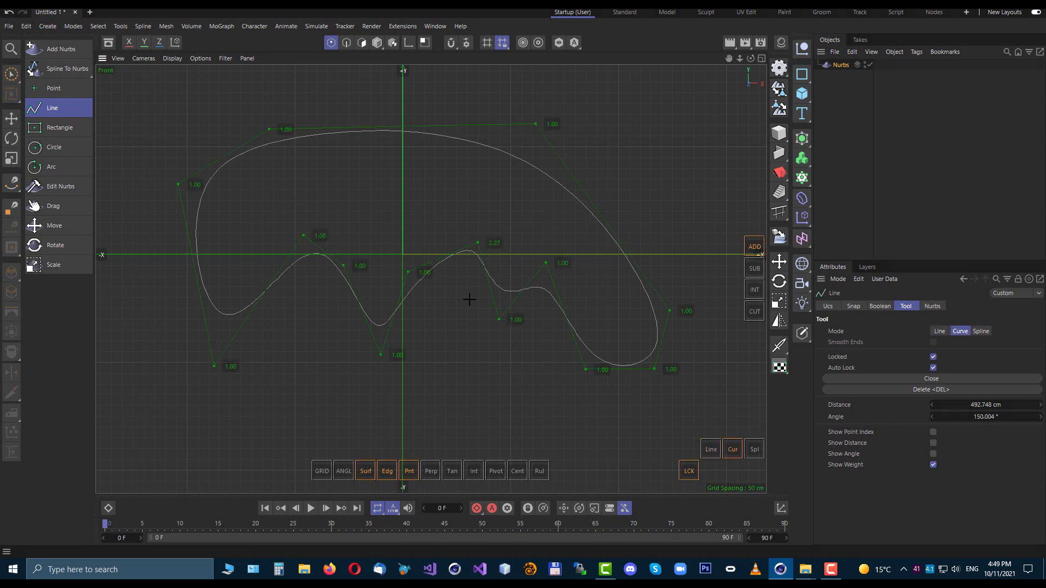
left_click(934, 454)
left_click(934, 464)
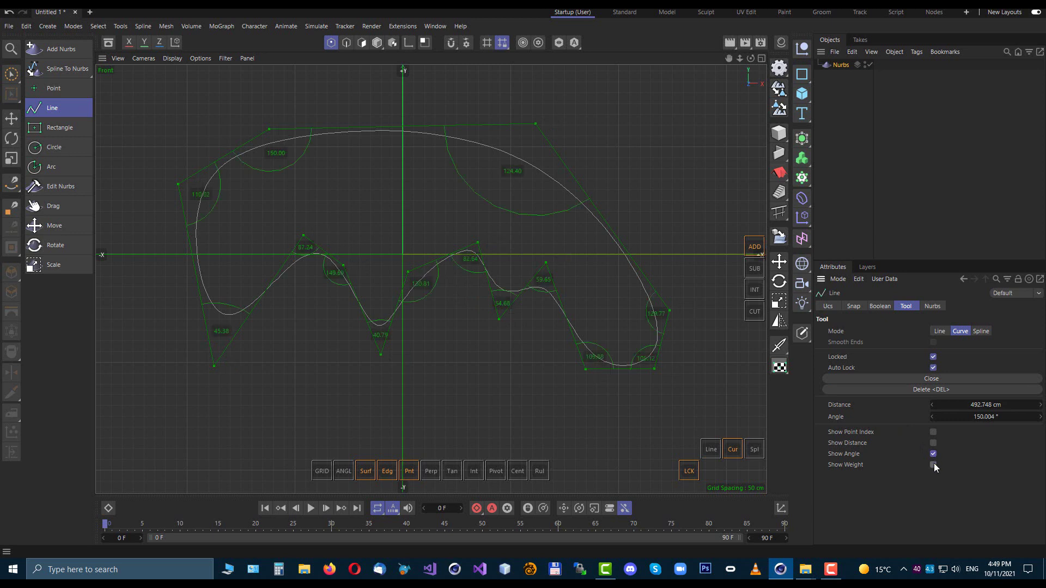
Display the segment distances instead of the angles and switch the shape to Line mode
left_click(933, 453)
left_click(933, 443)
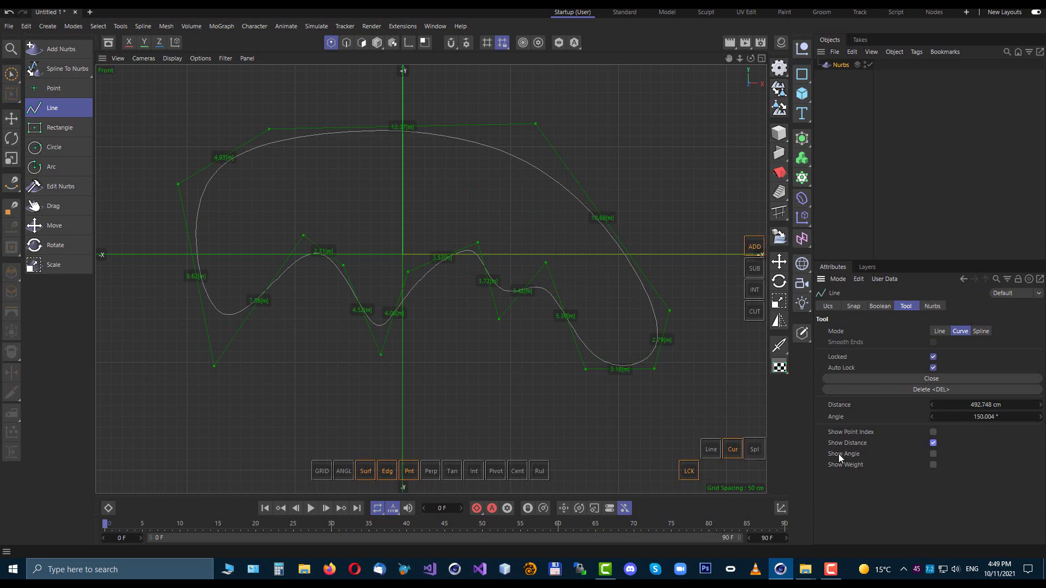
left_click(711, 449)
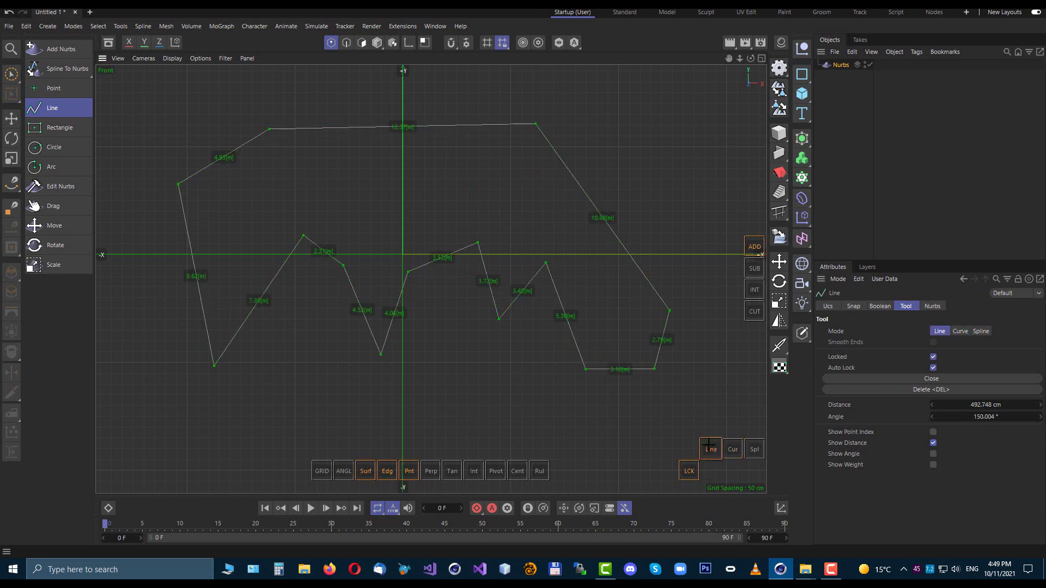
Display the point indices in place of the segment distances, then bring the distances back and turn both displays off
left_click(933, 432)
left_click(933, 442)
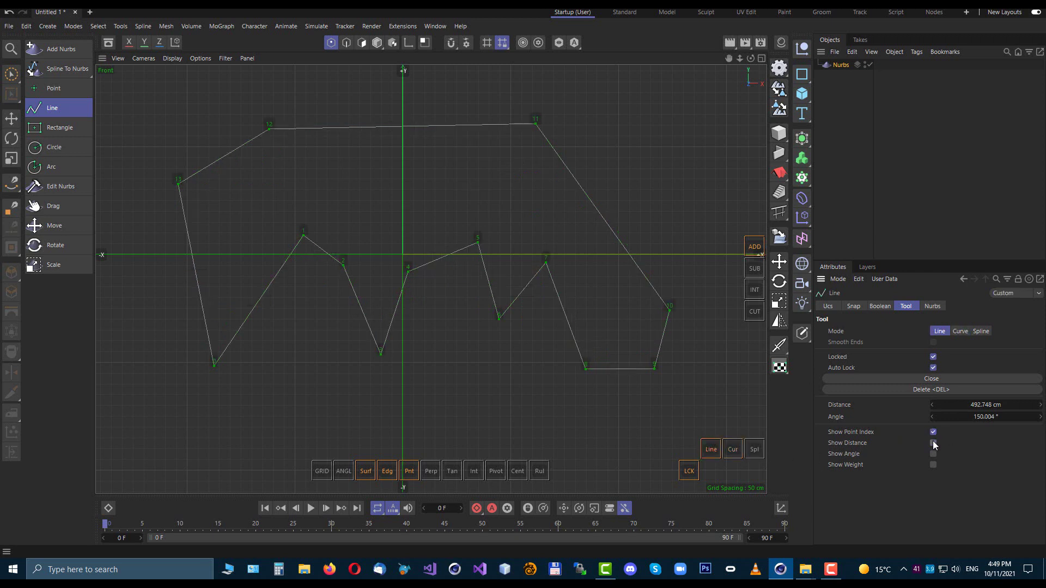
left_click(933, 443)
left_click(933, 433)
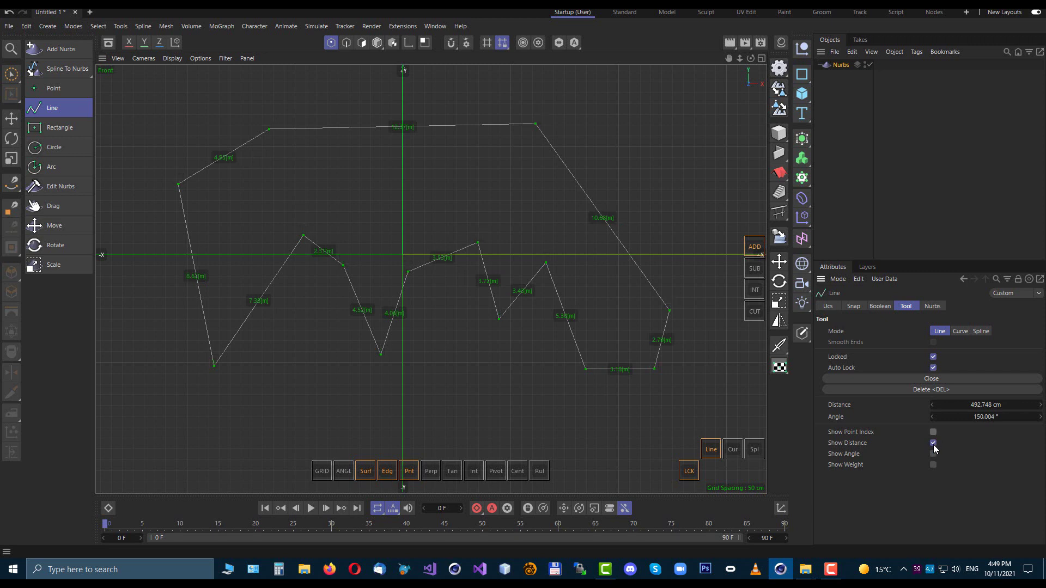
left_click(933, 443)
Finish the line tool and delete the whole closed shape
key("Escape")
key("space")
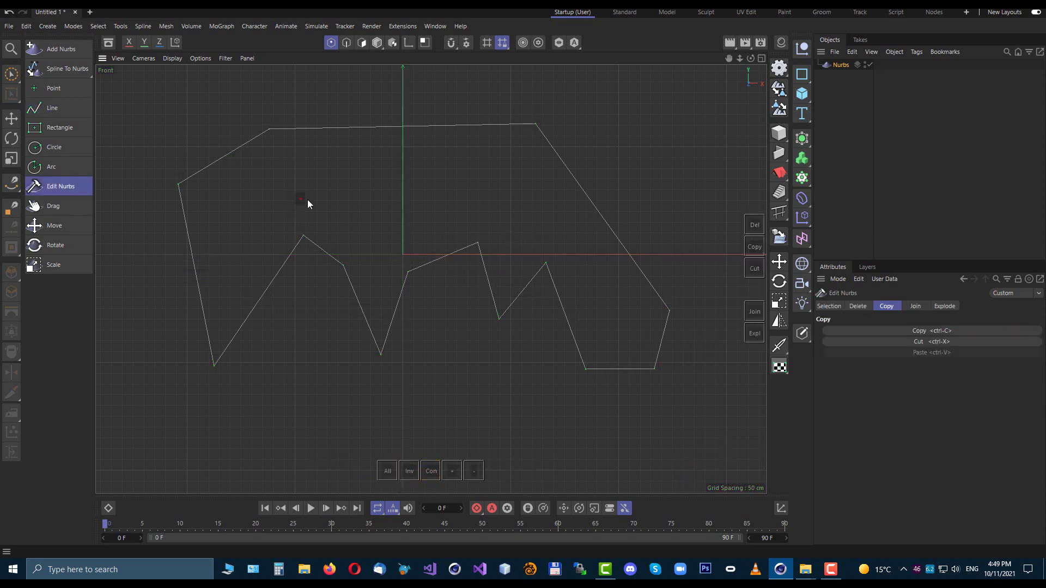
key("Delete")
Draw an open two-segment line across the vertical axis and shorten its last segment to about 441 cm
left_click(44, 113)
left_click(349, 365)
left_click(482, 330)
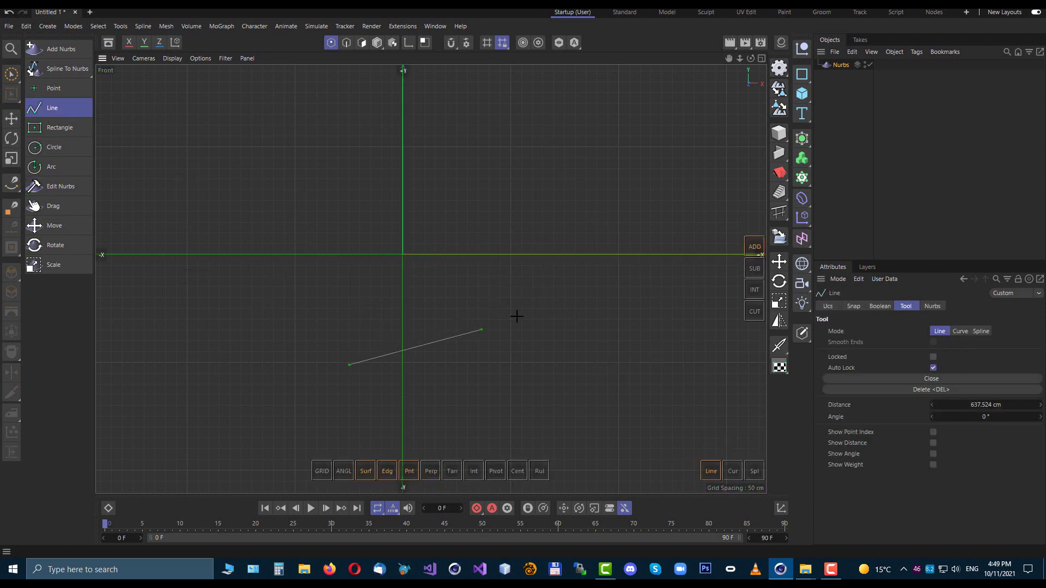
left_click(525, 211)
left_click(1040, 406)
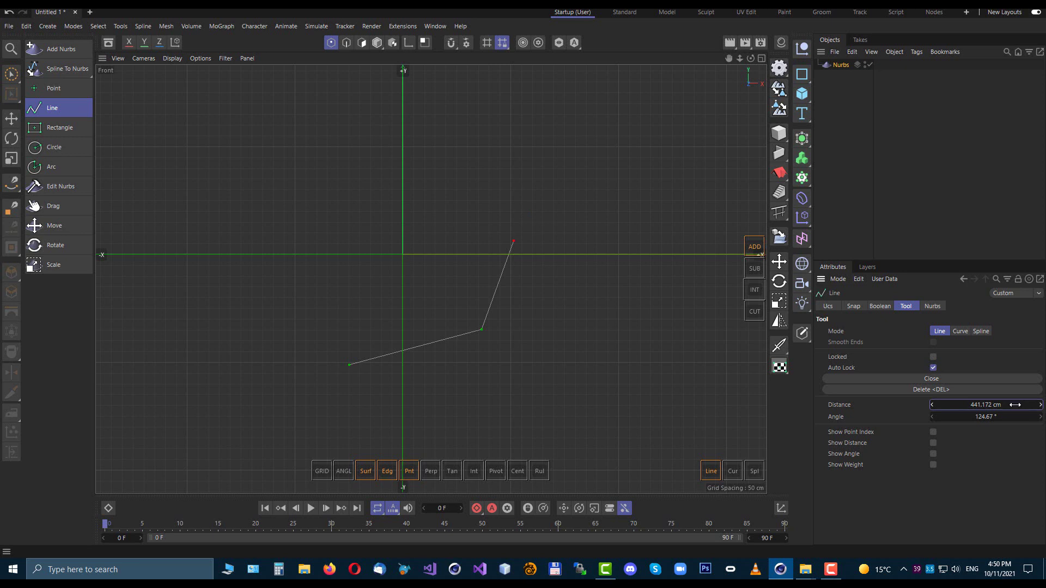
Display the distances and angle of the two-segment line and set the angle between its segments to 180°
left_click(844, 442)
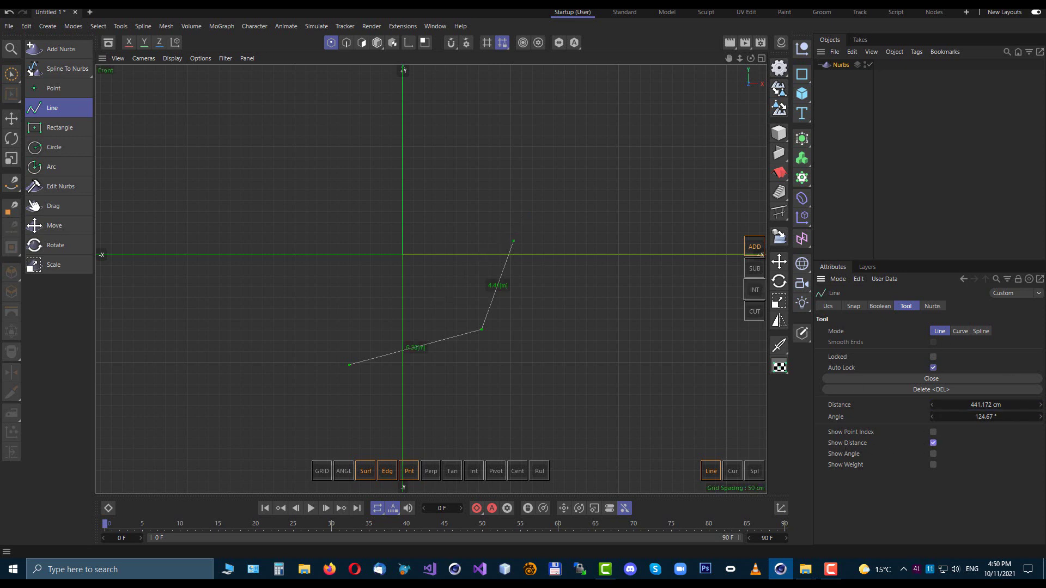
left_click(934, 453)
left_click_drag(982, 417, 978, 417)
key("Return")
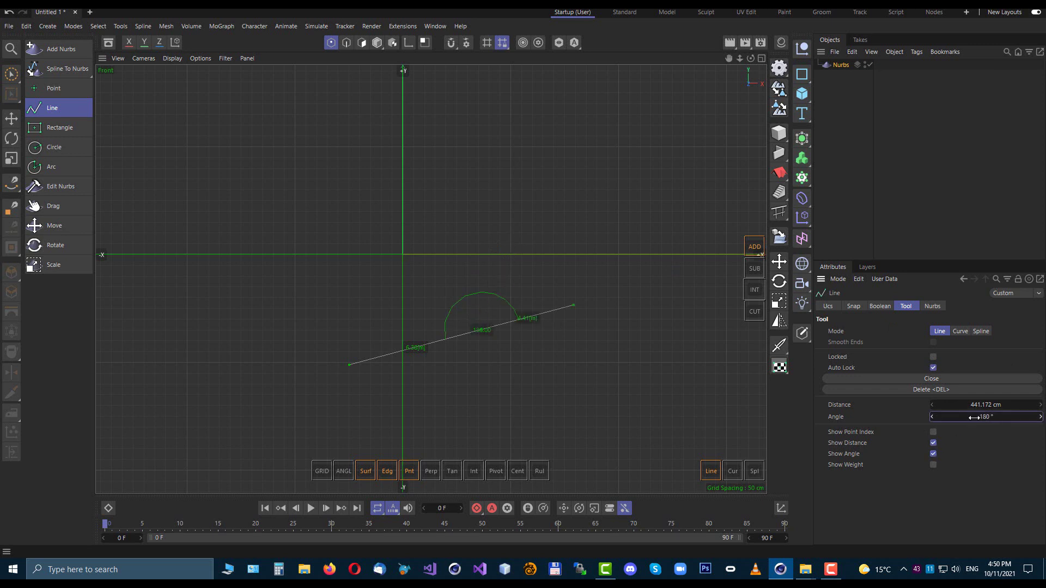
Fold the last segment back to a sharp angle, then set the angle between the segments to 97°
key("Return")
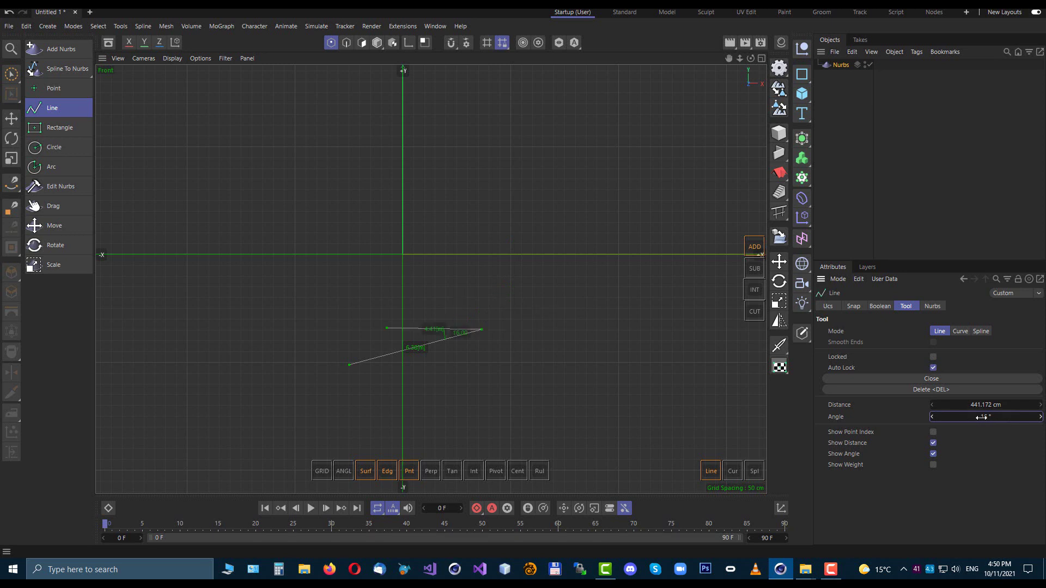
key("Return")
type("97")
key("Return")
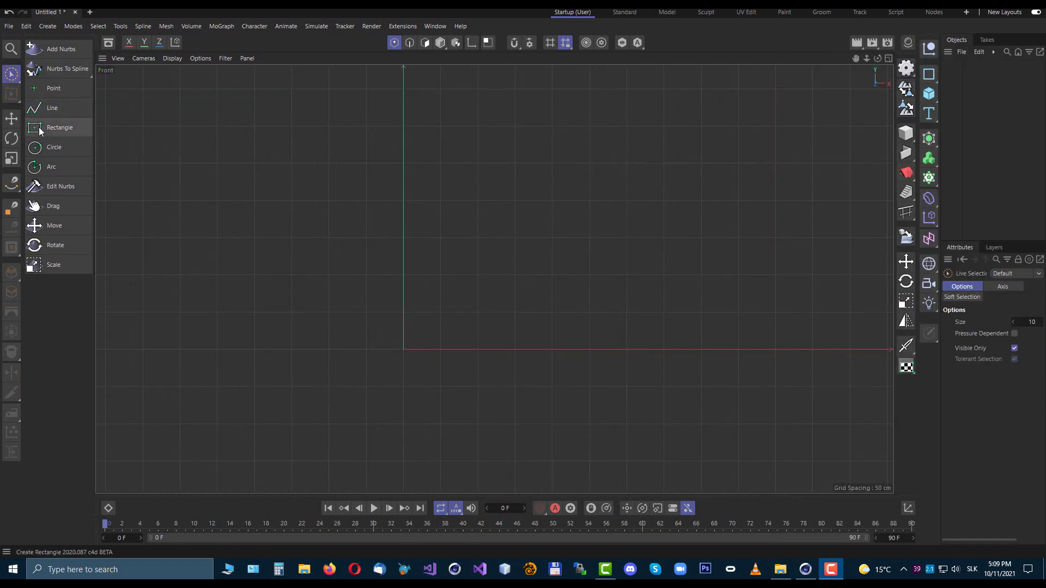
Draw a rectangle in Center mode above and right of the origin, reposition its center and size it to about 341 by 212 cm
left_click(35, 127)
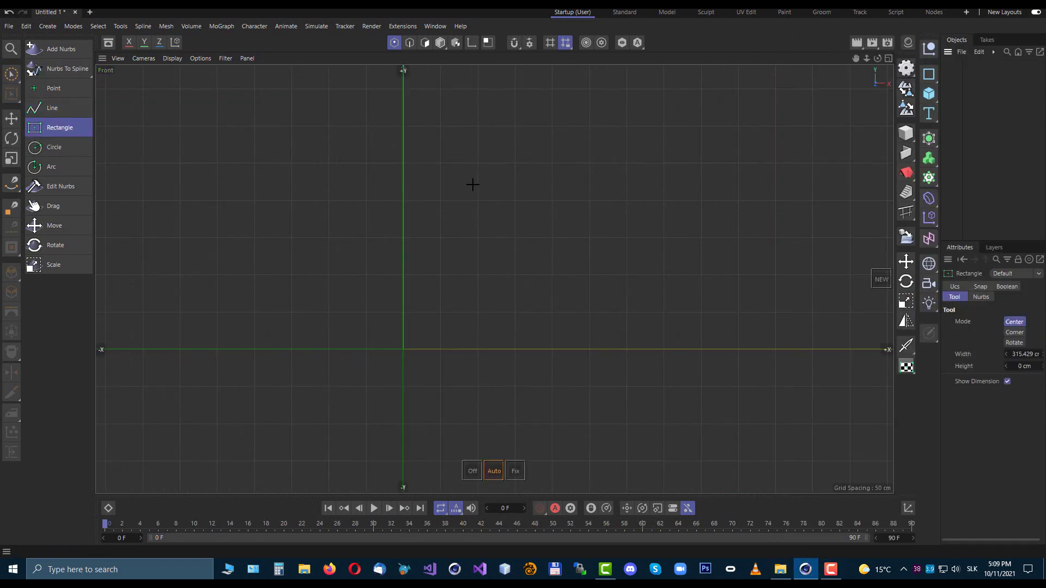
left_click_drag(454, 177, 585, 236)
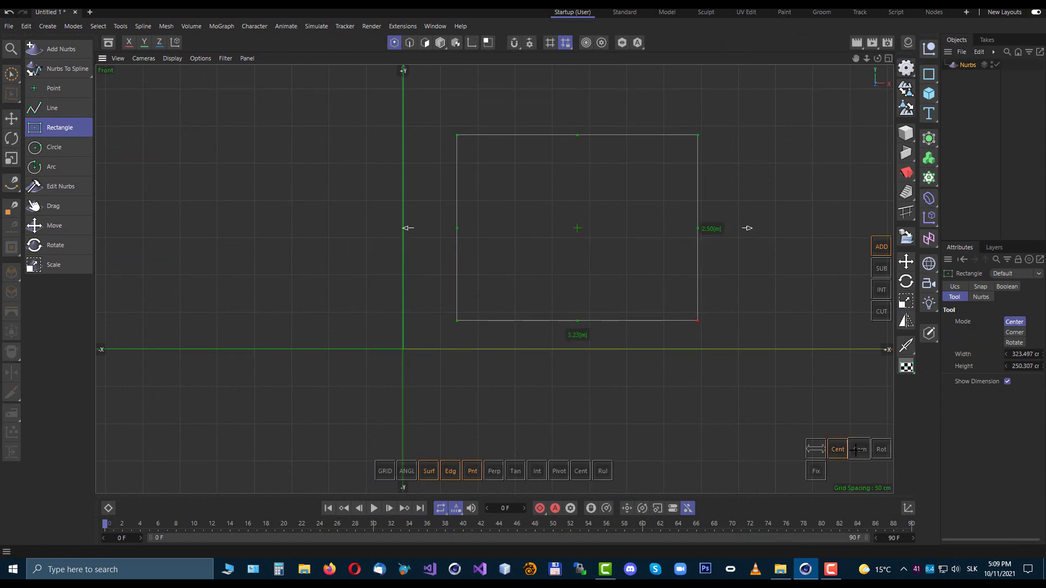
left_click_drag(727, 316, 638, 273)
left_click_drag(588, 234, 596, 253)
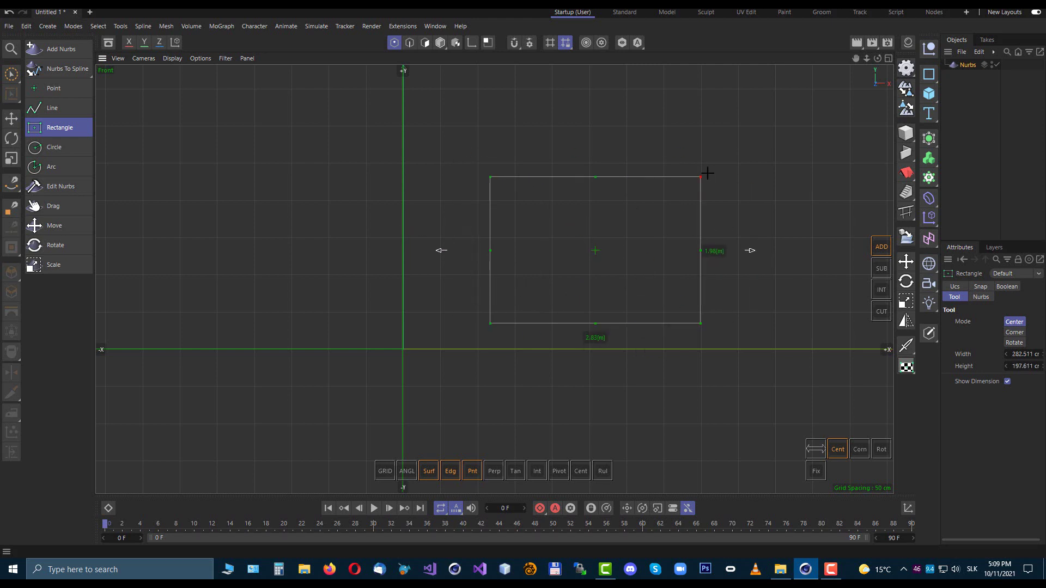
left_click_drag(703, 175, 631, 231)
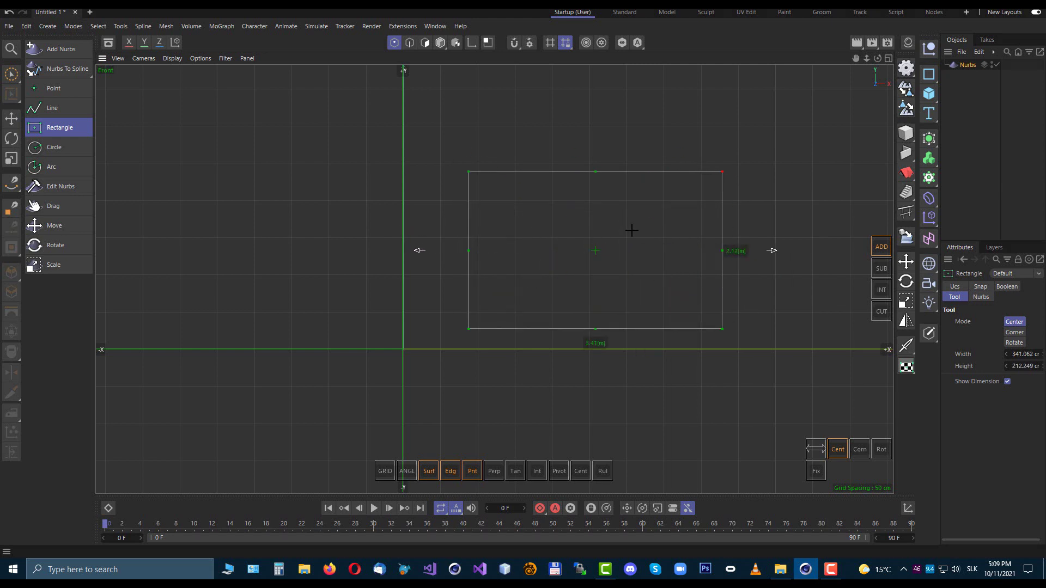
Switch the rectangle to Corner mode and resize it from its right-hand corners to about 292 by 206 cm
left_click(859, 449)
mouse_move(721, 325)
left_mouse_down()
mouse_move(692, 285)
mouse_move(703, 320)
mouse_move(666, 280)
mouse_move(730, 297)
mouse_move(686, 318)
mouse_move(731, 317)
mouse_move(712, 329)
mouse_move(714, 315)
left_mouse_up()
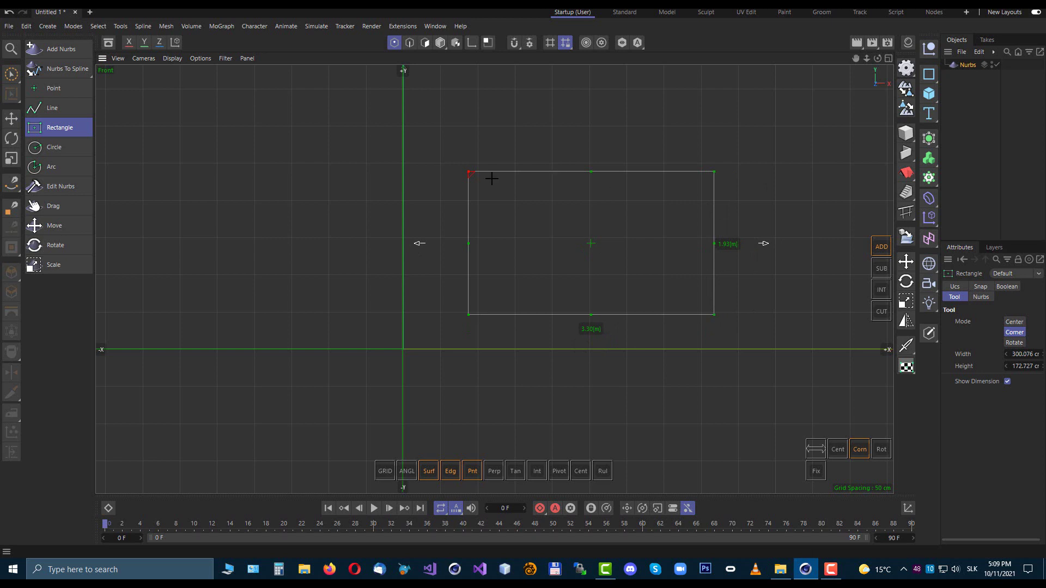
left_click_drag(715, 315, 668, 316)
left_click_drag(677, 173, 687, 163)
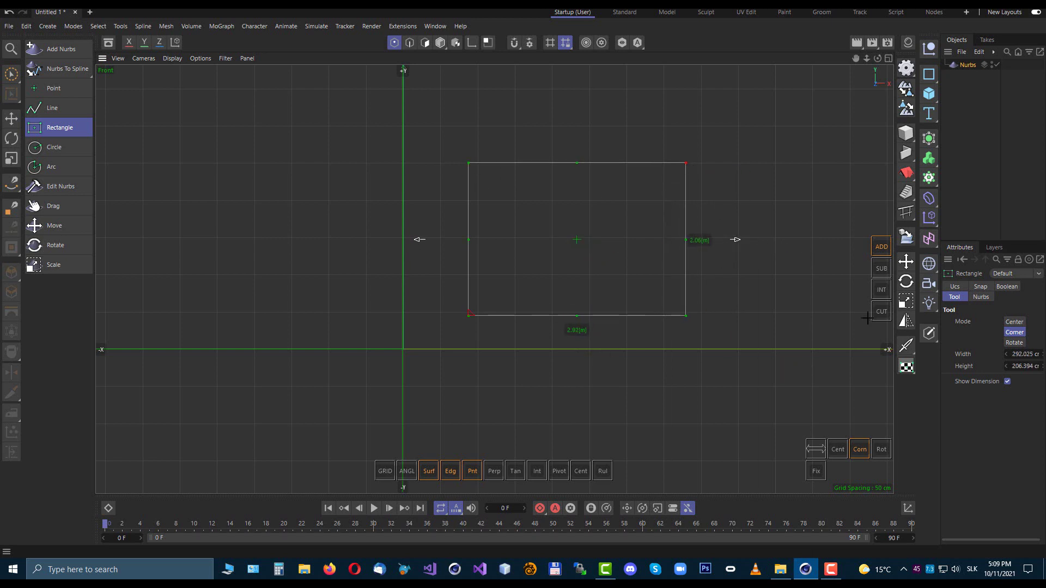
Switch the rectangle to Rotate mode, then tilt and enlarge it by moving its lower corners
left_click(882, 450)
left_click_drag(687, 322, 711, 284)
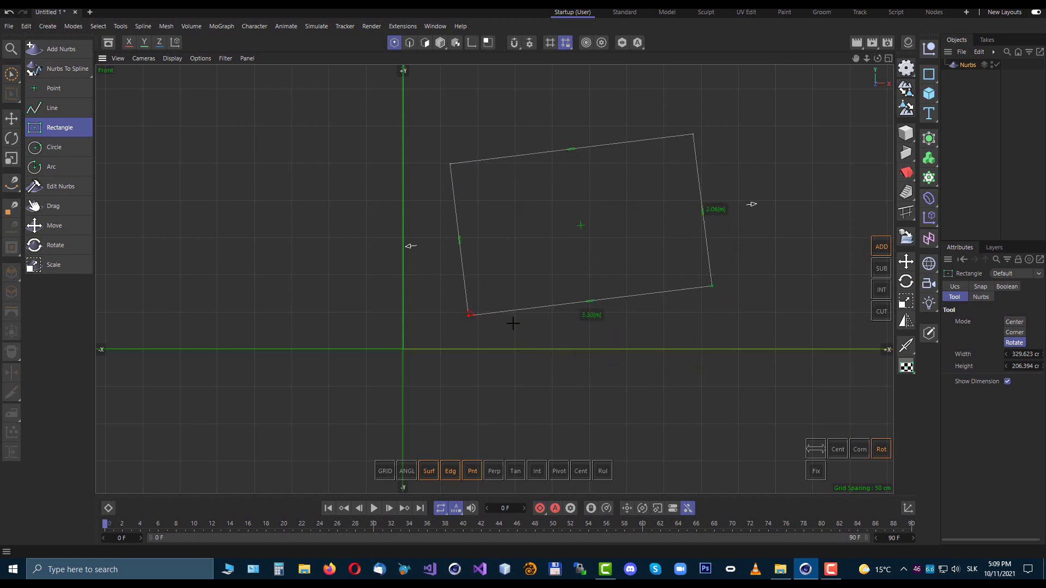
left_click_drag(483, 317, 603, 245)
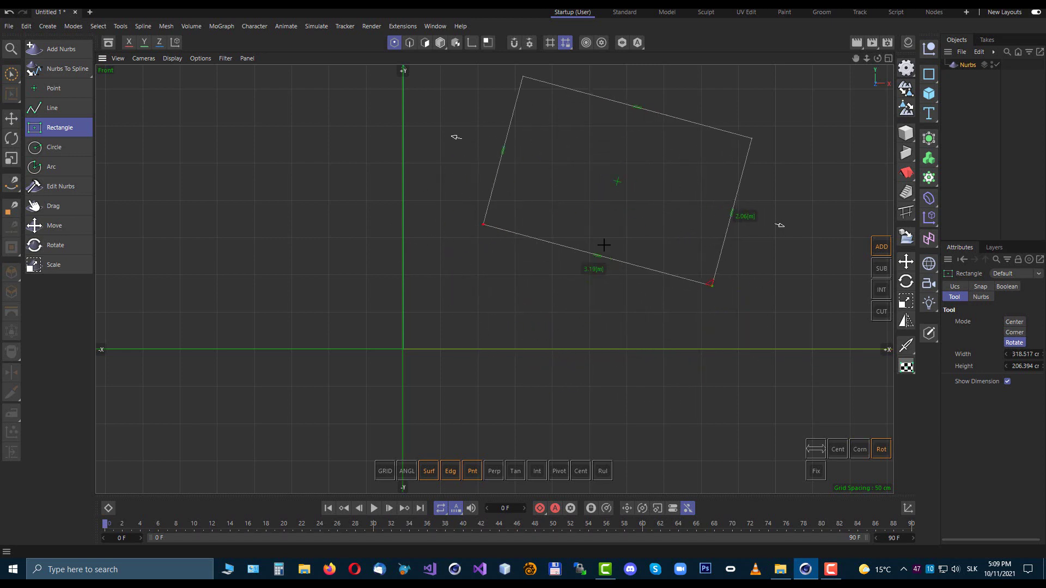
left_click_drag(746, 315, 760, 381)
Add two more tilted rectangles, and stretch the lower one to about 467 by 146 cm so it overlaps the right one
left_click_drag(275, 362, 205, 197)
left_click_drag(355, 396, 433, 282)
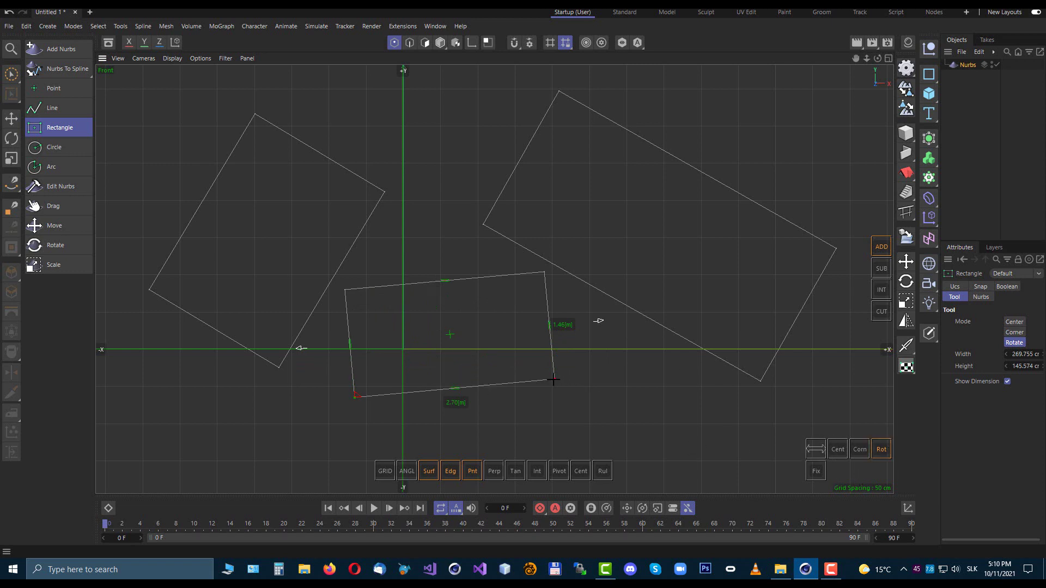
left_click_drag(553, 380, 691, 314)
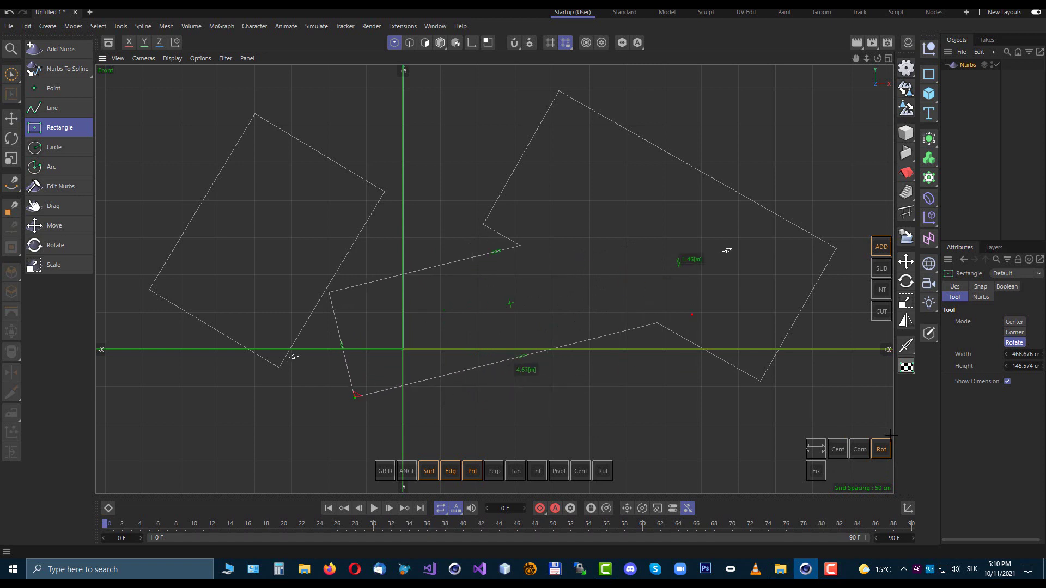
Shrink the lower rectangle to about 226 by 91 cm using Center and Corner modes, then reorient it by a corner in Rotate mode
left_click(838, 449)
left_click_drag(501, 347, 523, 344)
left_click_drag(687, 258, 360, 315)
left_click(857, 450)
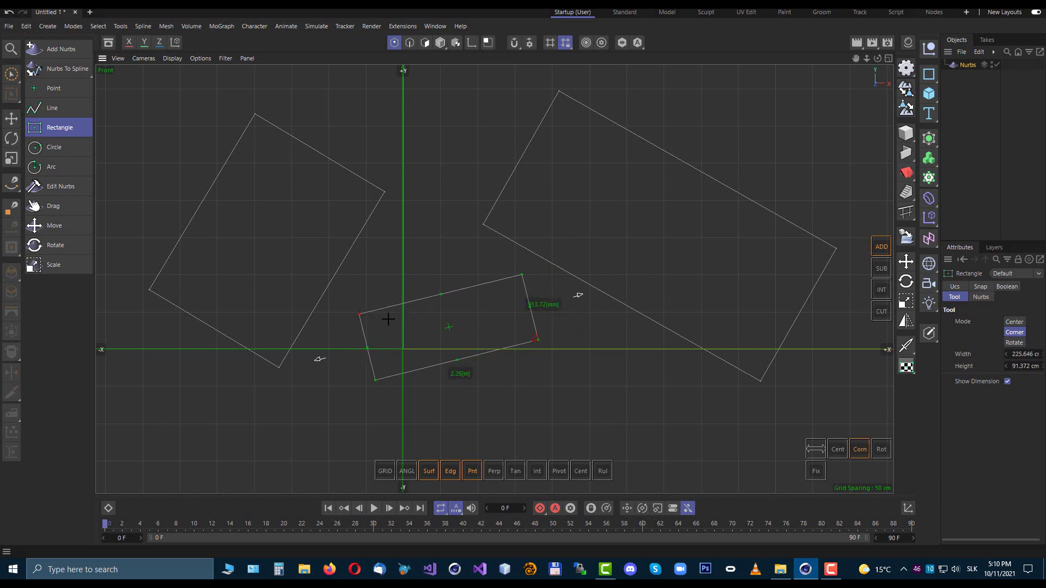
left_click(882, 449)
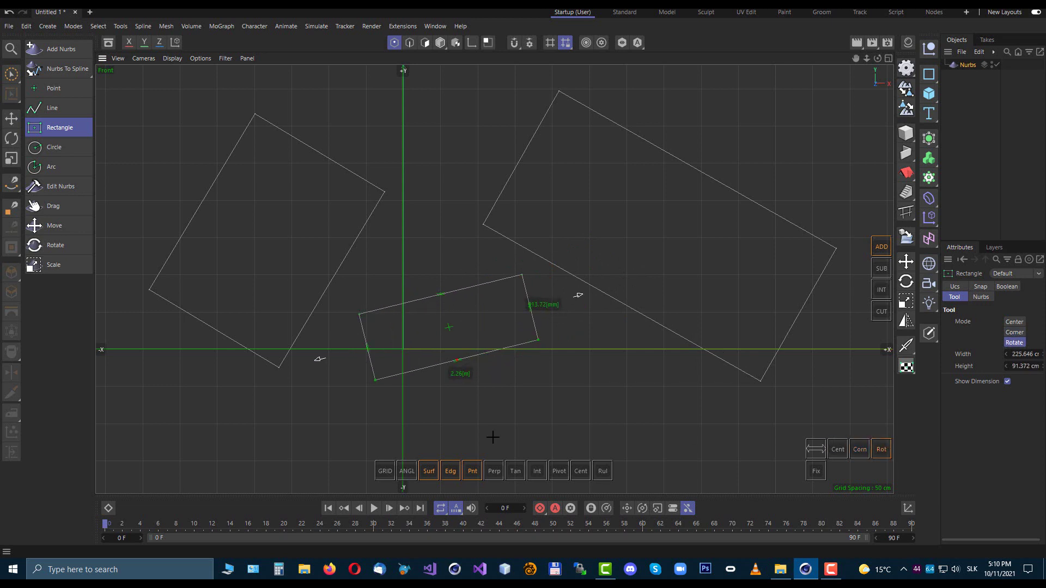
mouse_move(378, 385)
left_mouse_down()
mouse_move(385, 234)
mouse_move(614, 179)
mouse_move(614, 285)
mouse_move(427, 353)
left_mouse_up()
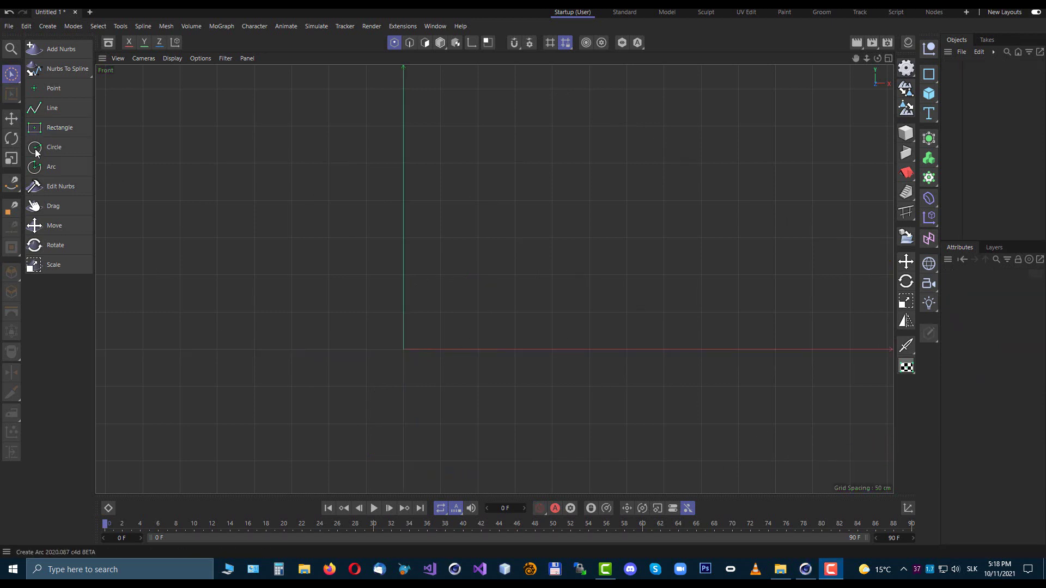
Draw a circle above and right of the origin, then move and enlarge it in Radius mode to a radius of about 124 cm
left_click(54, 147)
mouse_move(510, 236)
left_mouse_down()
mouse_move(577, 234)
mouse_move(597, 259)
mouse_move(517, 239)
mouse_move(533, 233)
left_mouse_up()
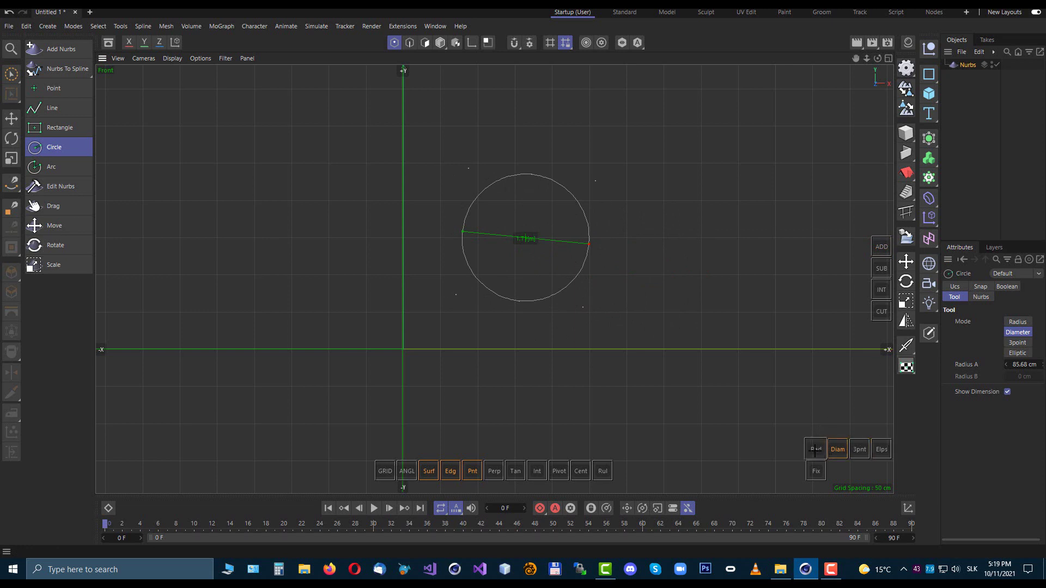
left_click(816, 449)
left_click_drag(526, 239, 649, 285)
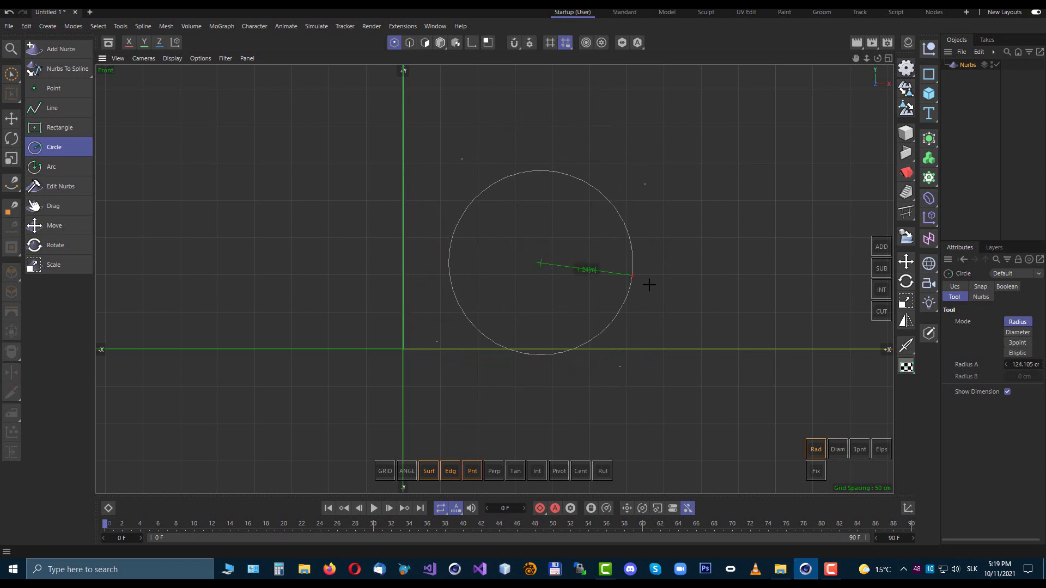
Switch the circle to Diameter mode and reshape it by moving both ends of its diameter
left_click(837, 450)
left_click_drag(444, 245, 484, 293)
left_click_drag(629, 276, 644, 227)
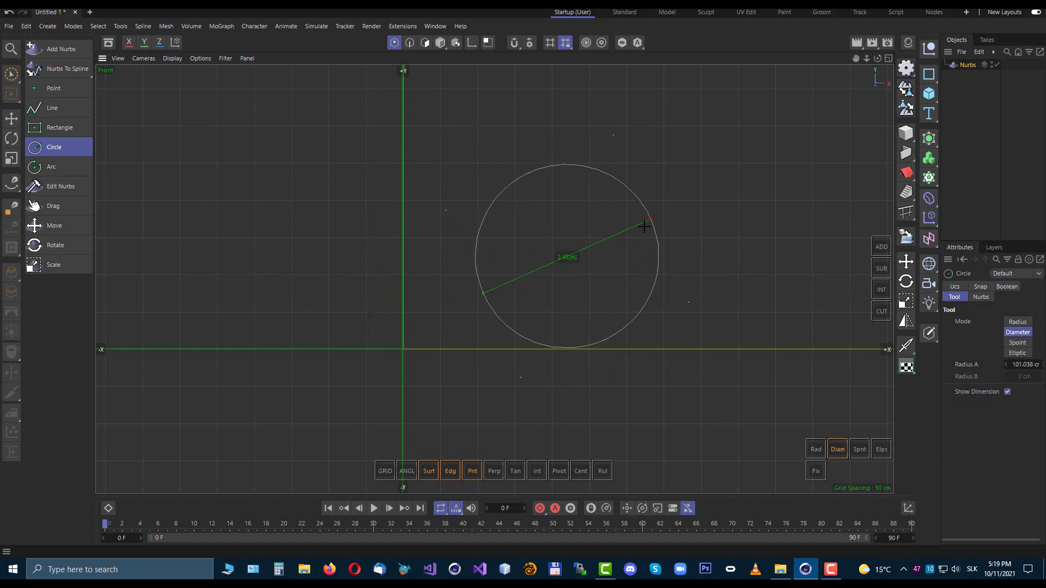
Alternate the circle between Radius and Diameter modes, then shrink it in Diameter mode to about 2.1 m across
left_click(817, 450)
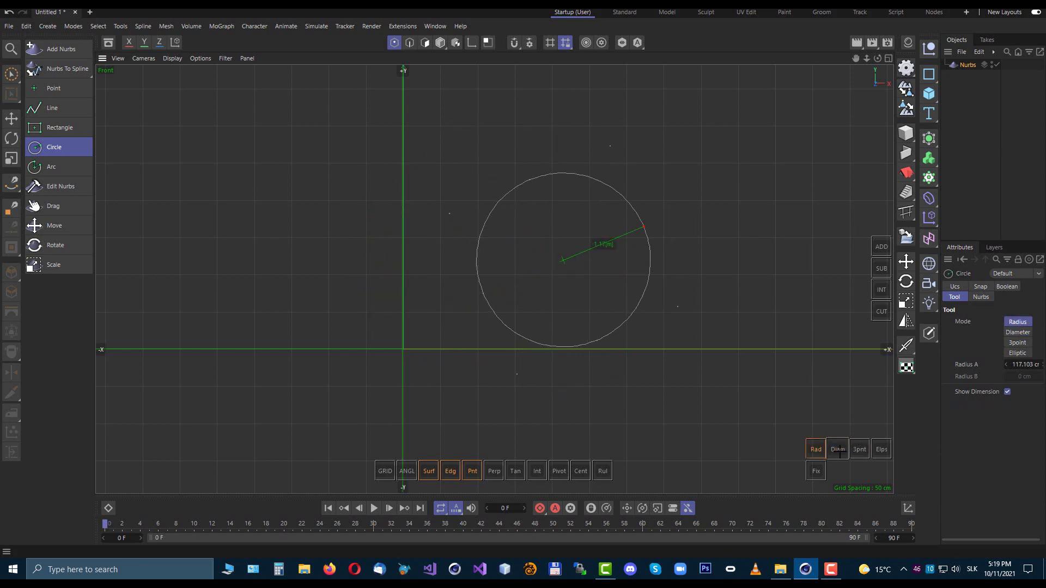
left_click(837, 449)
left_click(816, 450)
left_click(838, 449)
left_click(815, 449)
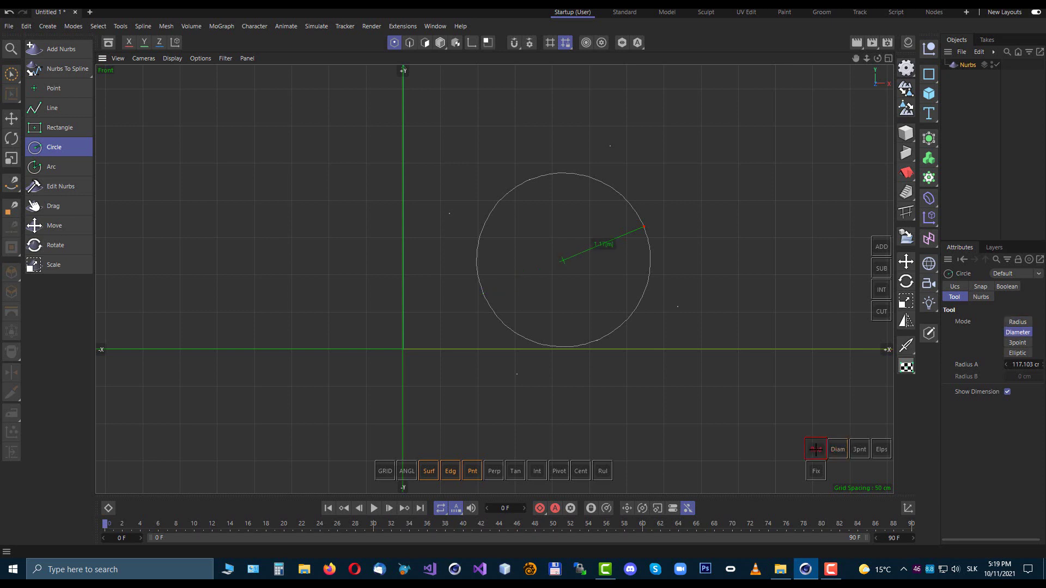
left_click(838, 449)
left_click_drag(640, 226, 618, 214)
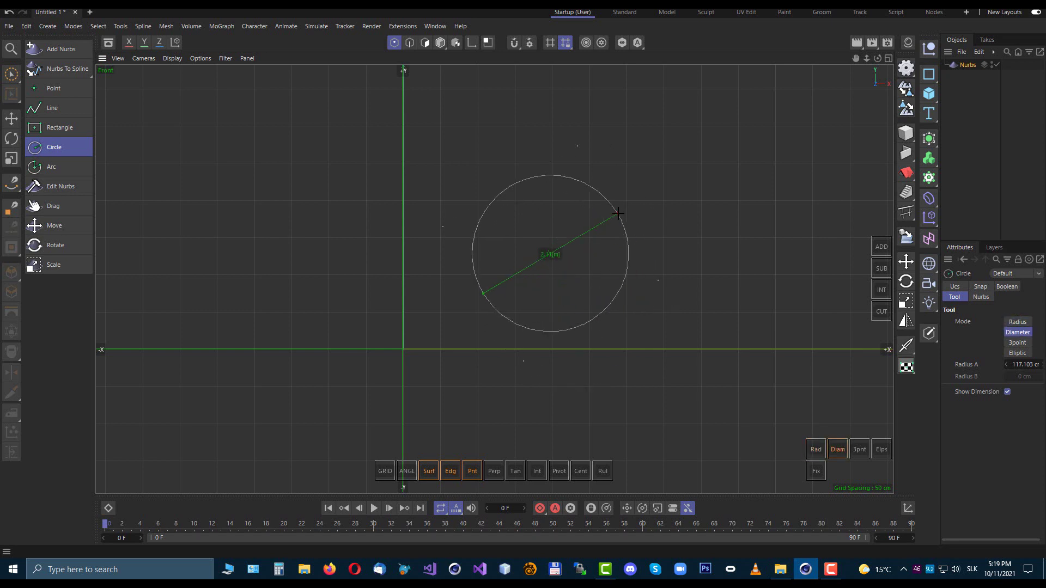
Switch the circle to 3point mode and move its points to give a radius of about 149 cm
left_click(859, 449)
left_click_drag(620, 315, 473, 99)
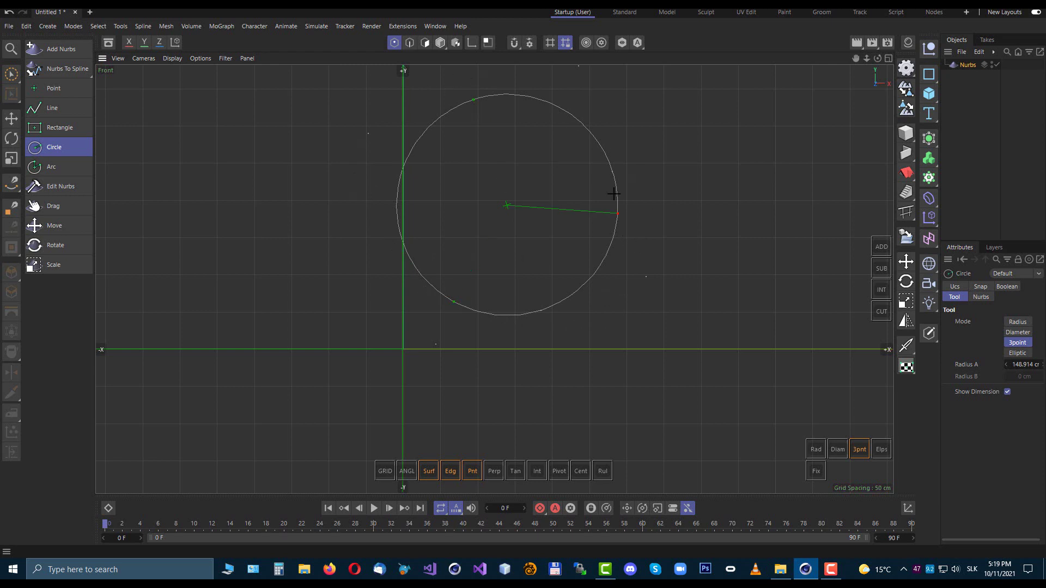
Switch the circle to Elliptic mode, move it down and right, and shape it into an ellipse with radii of about 62 and 144 cm
left_click(882, 449)
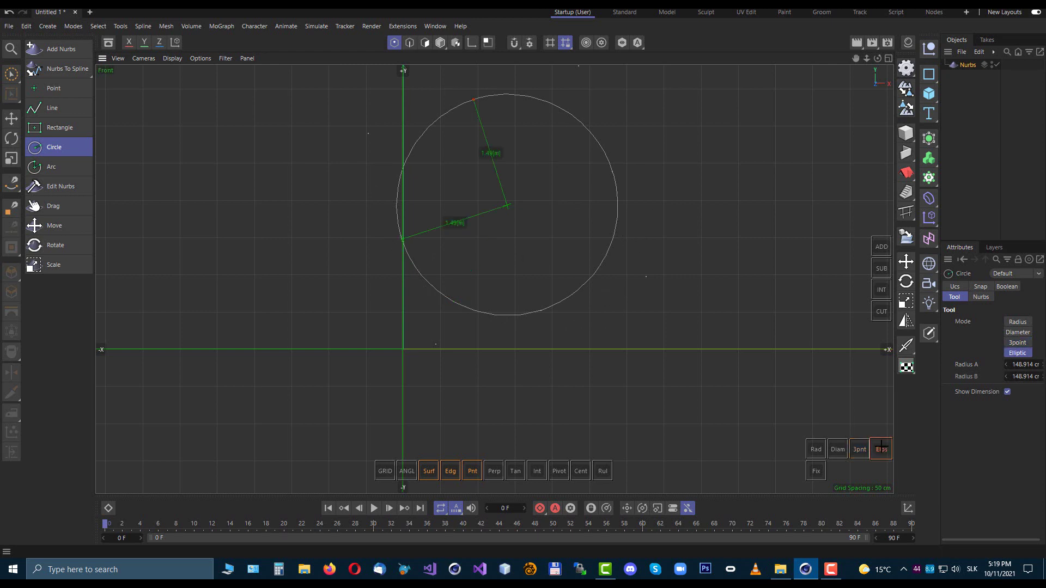
left_click_drag(518, 221, 610, 252)
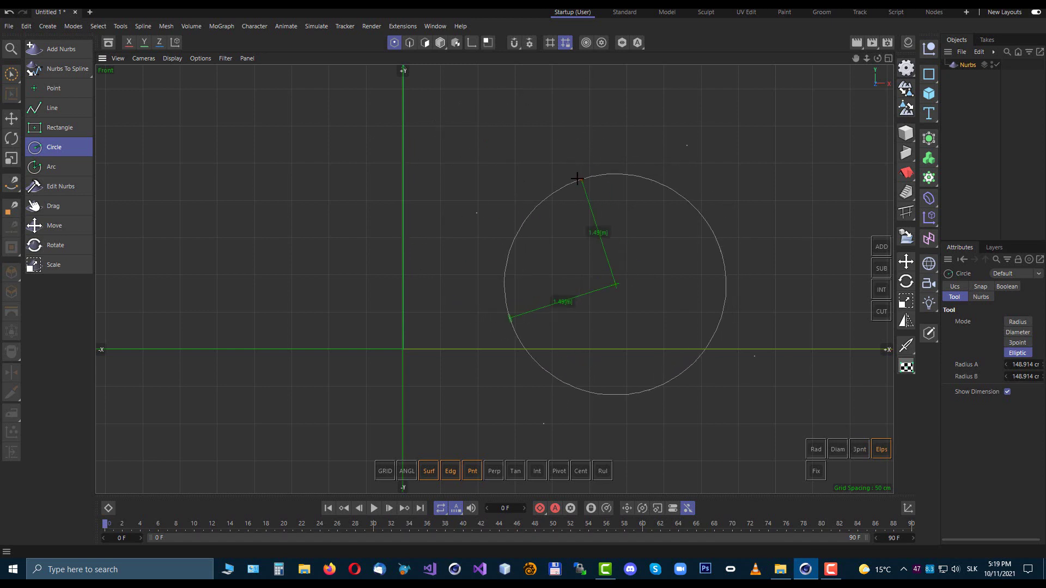
left_click_drag(577, 178, 630, 240)
mouse_move(505, 250)
left_mouse_down()
mouse_move(465, 256)
mouse_move(453, 231)
mouse_move(409, 220)
mouse_move(550, 263)
mouse_move(515, 236)
left_mouse_up()
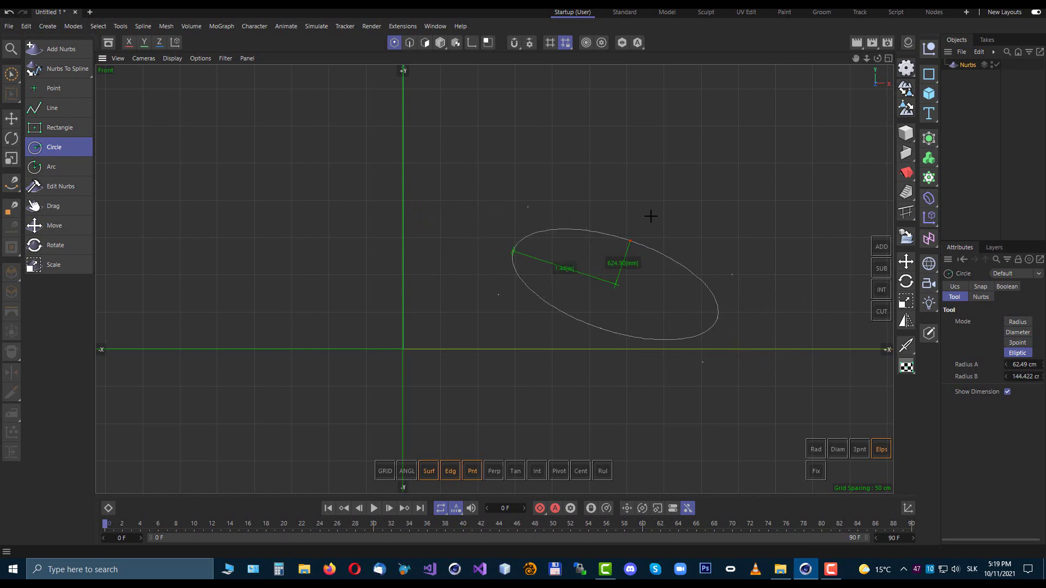
Move the ellipse up and left by its center and tilt it the opposite way, with radii of about 60 and 144 cm
left_click_drag(649, 214, 632, 228)
left_click_drag(616, 284, 588, 259)
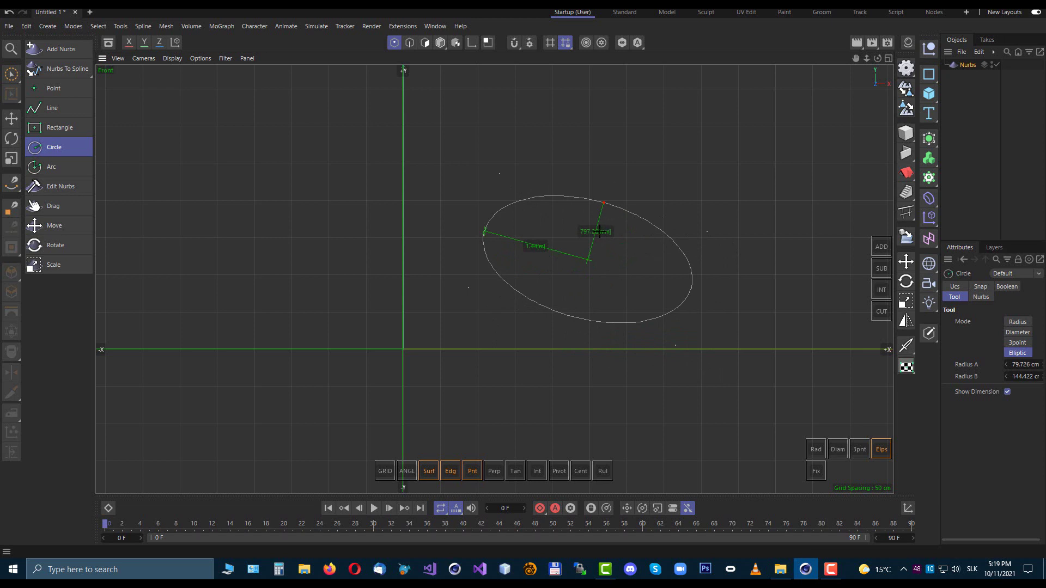
left_click_drag(604, 203, 575, 217)
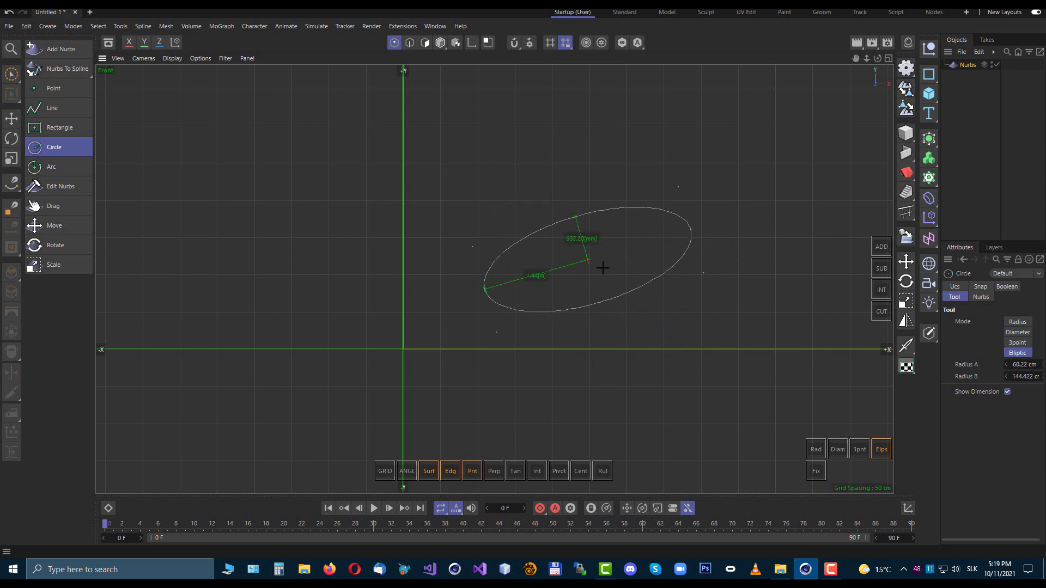
left_click_drag(586, 256, 561, 248)
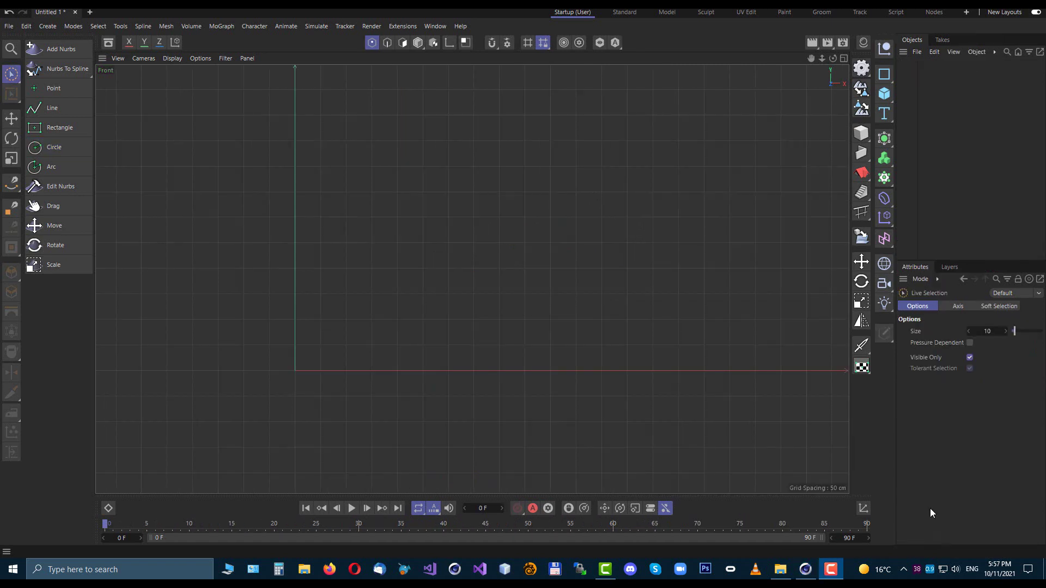
Draw an arc in Angle mode above the X axis, with a radius of about 457 cm and an angle of about 40°
left_click(46, 171)
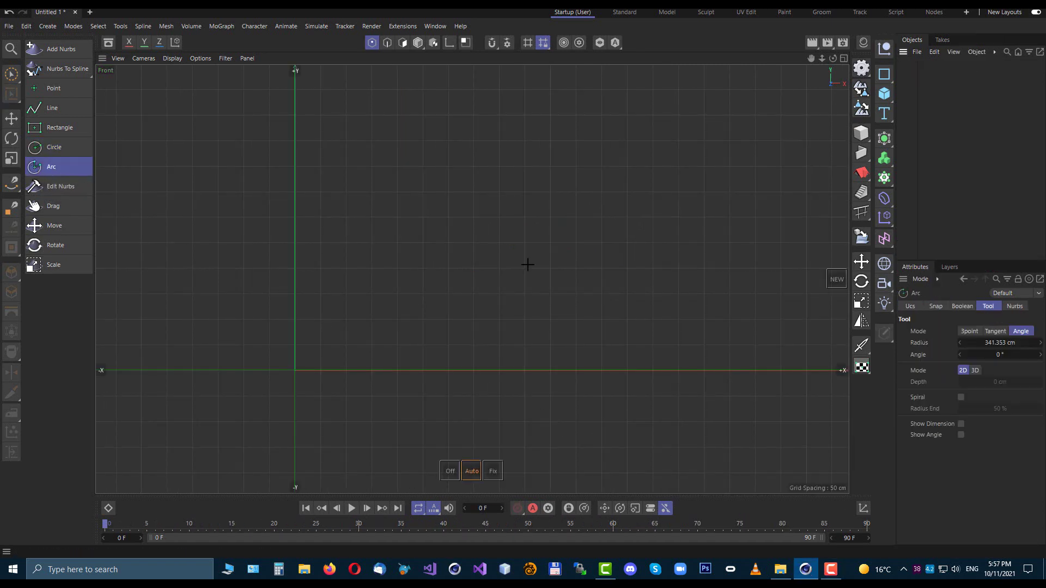
left_click(345, 324)
left_click(646, 349)
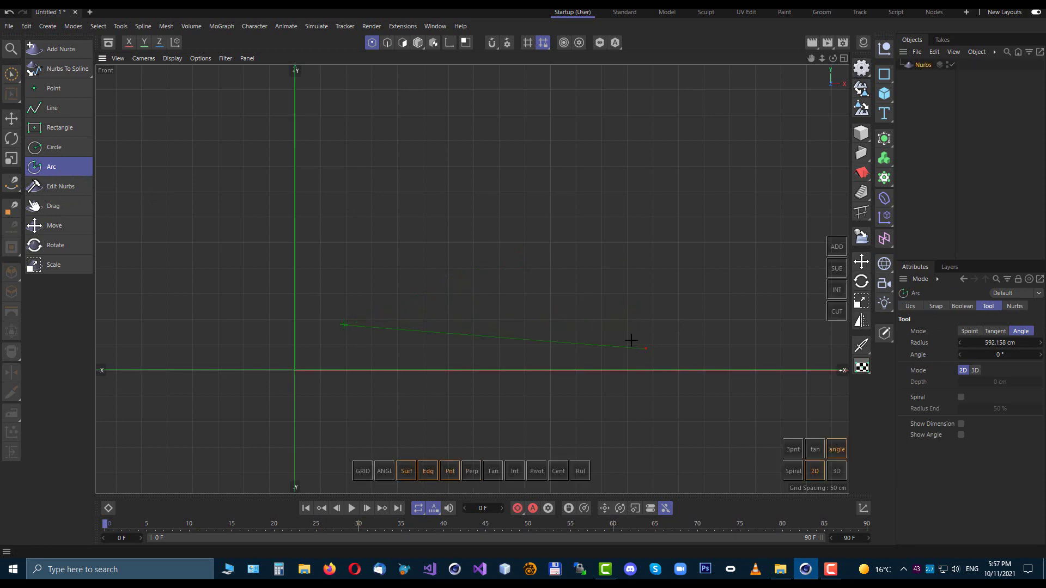
left_click(467, 233)
left_click_drag(641, 255, 567, 264)
Switch the arc to 3point mode and move its end and middle points to give a radius of about 234 cm and an angle of about 121°
left_click(792, 448)
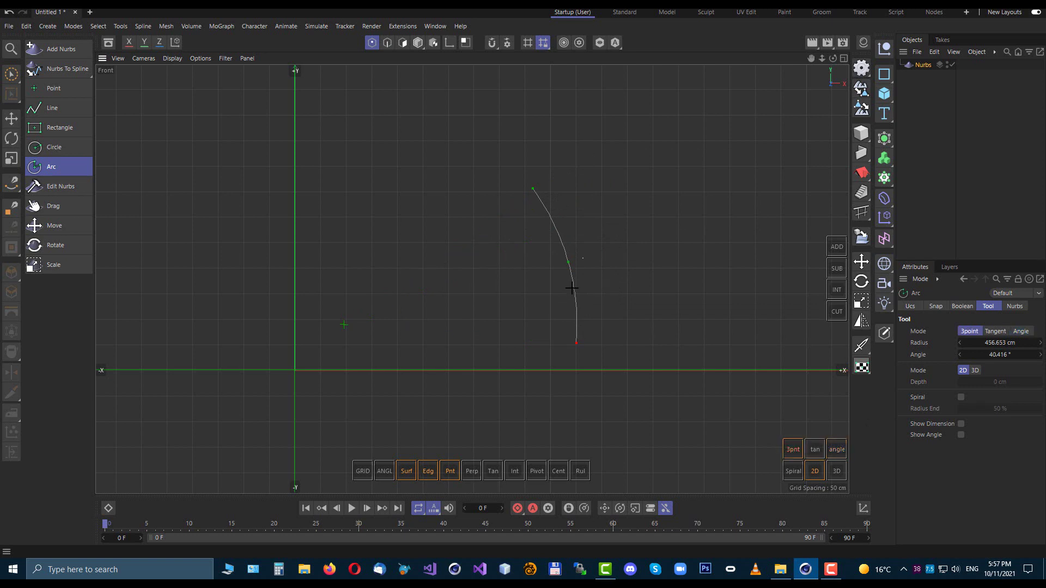
left_click_drag(568, 263, 599, 270)
left_click_drag(533, 189, 443, 187)
left_click_drag(579, 345, 572, 350)
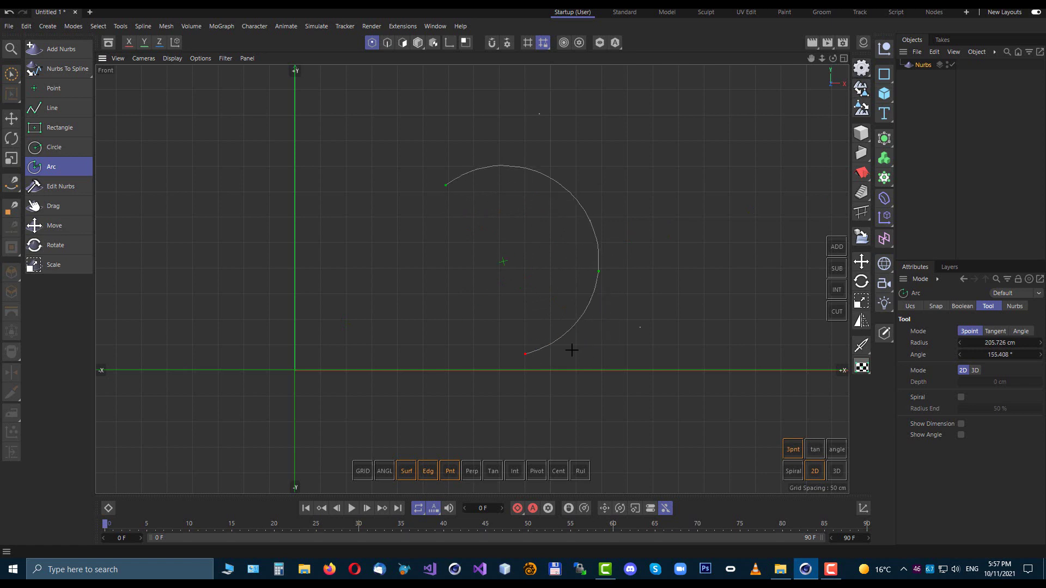
left_click_drag(599, 272, 553, 245)
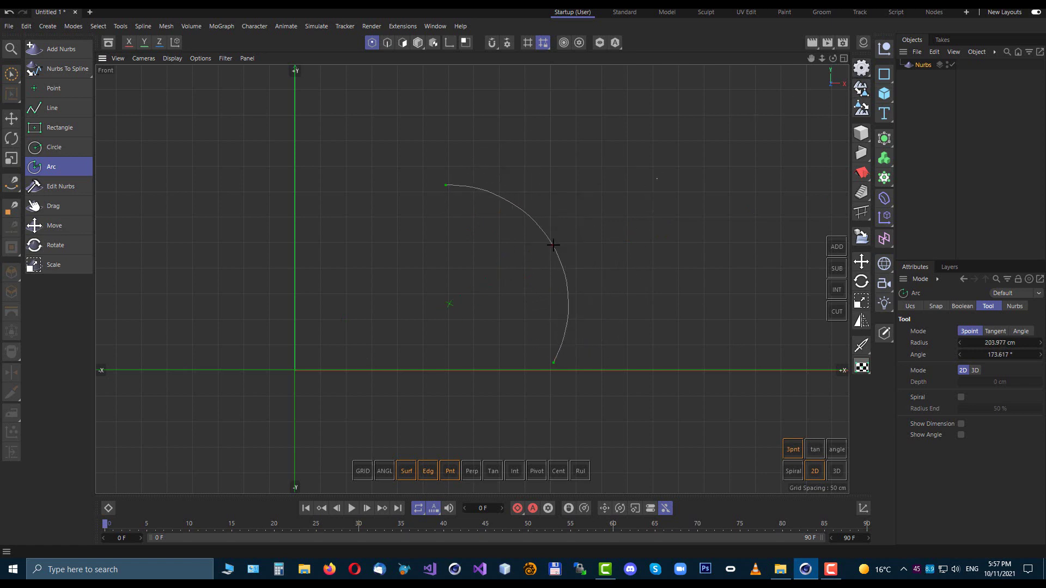
Switch the arc to Tangent mode and adjust its tangent handles to a radius of about 213 cm and an angle of about 145°
left_click(814, 449)
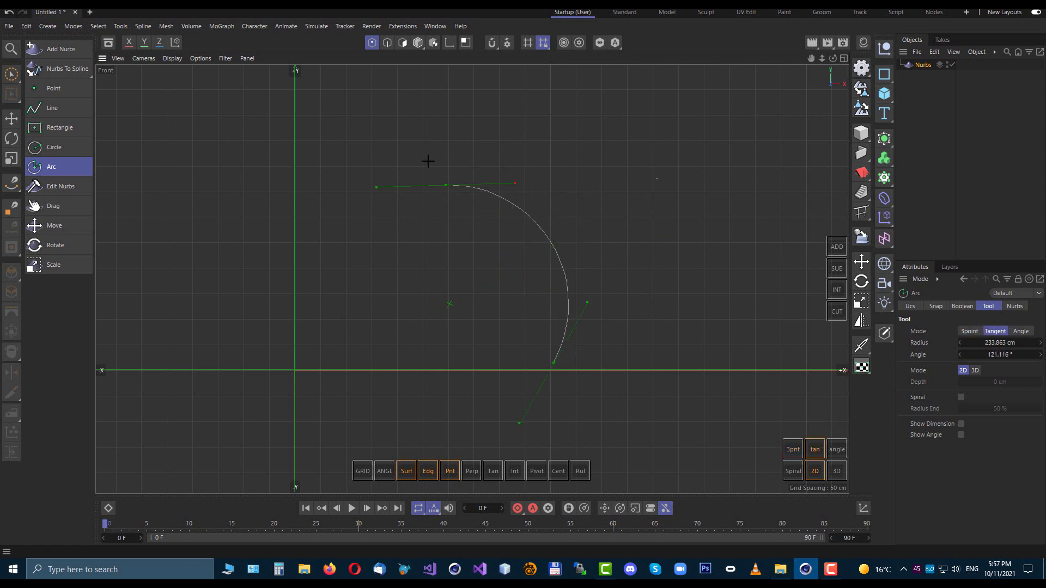
left_click_drag(446, 185, 525, 150)
left_click_drag(611, 322, 620, 287)
Switch the arc to Angle mode and move its points to give a radius of about 259 cm and an angle of about 75°
left_click(836, 449)
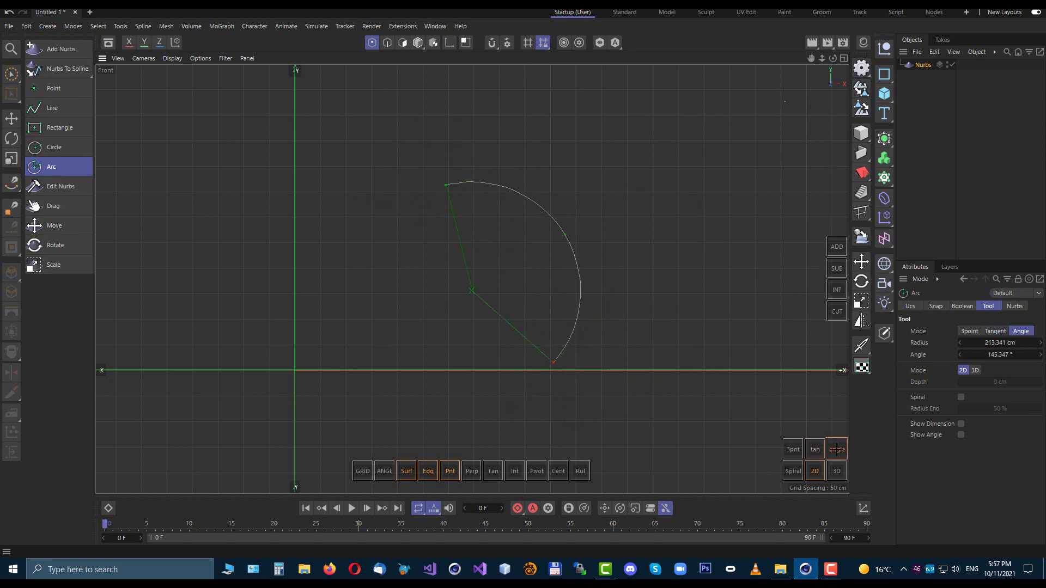
left_click_drag(561, 243, 585, 222)
left_click_drag(441, 162, 488, 123)
left_click_drag(578, 374, 619, 247)
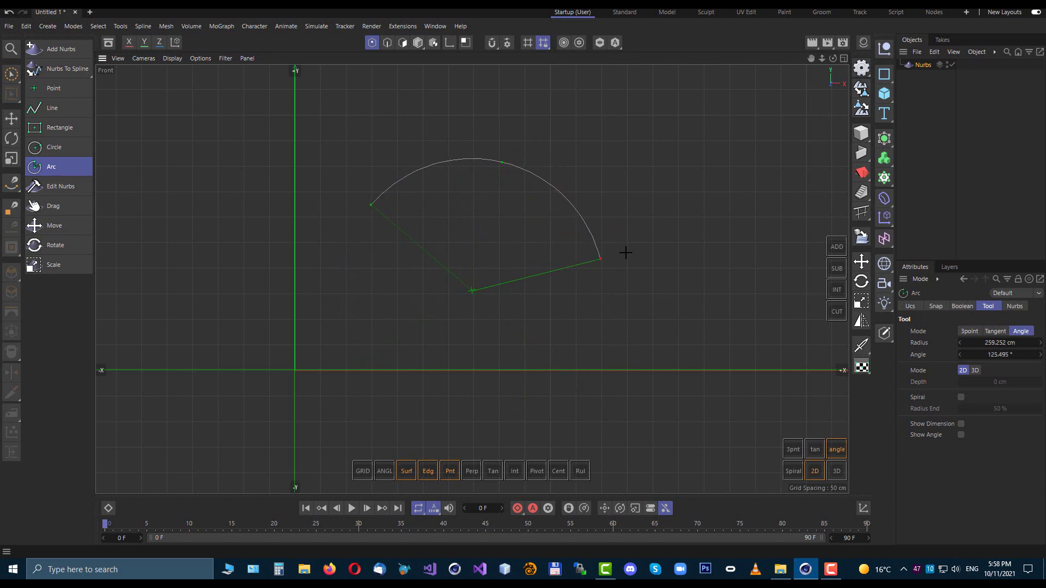
left_click_drag(366, 211, 494, 135)
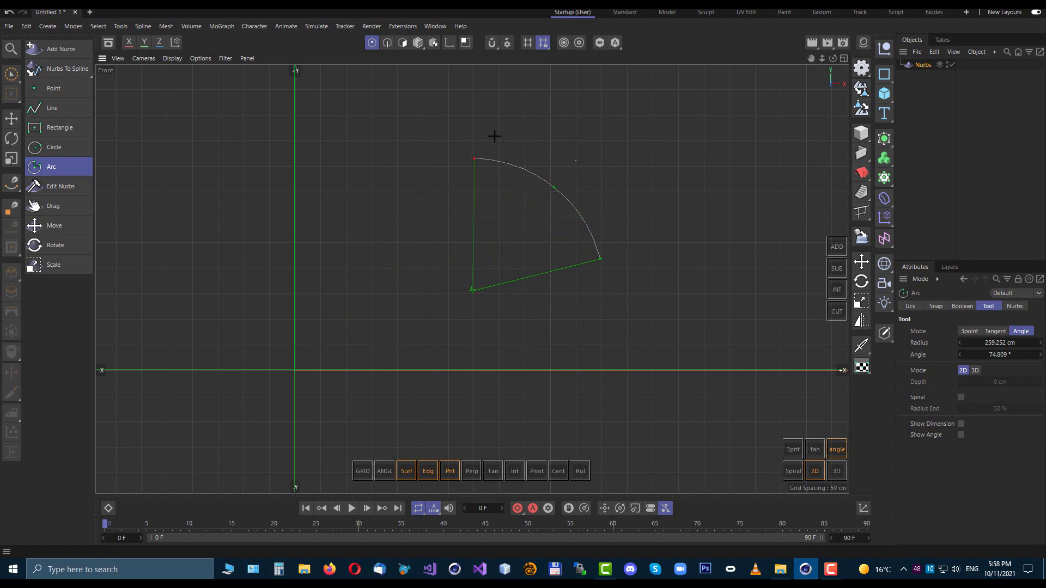
Turn the arc into a spiral wound to about 925° and set its Radius End to 60 %
left_click(792, 471)
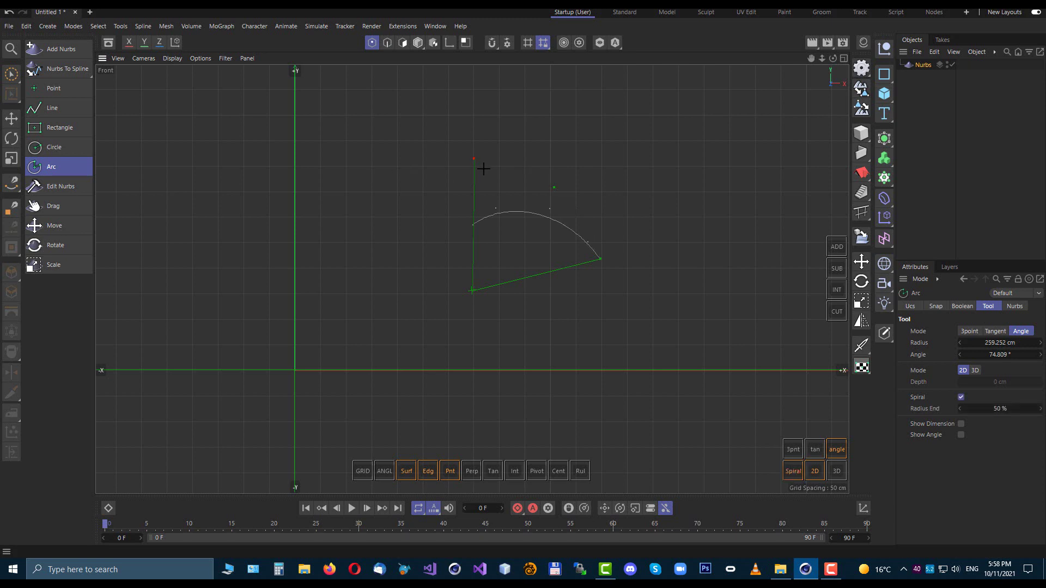
left_click_drag(377, 221, 329, 407)
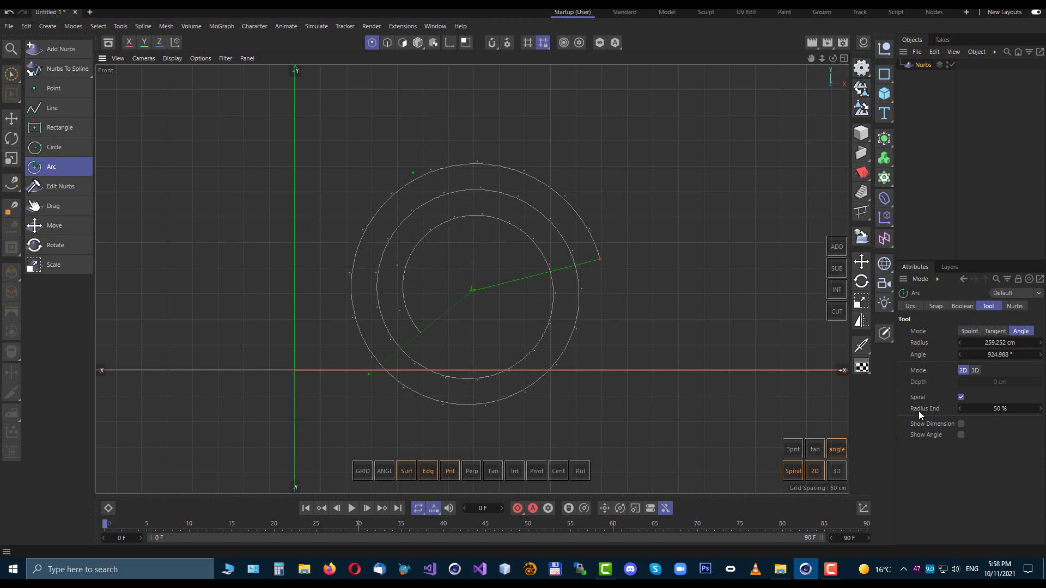
left_click(1005, 409)
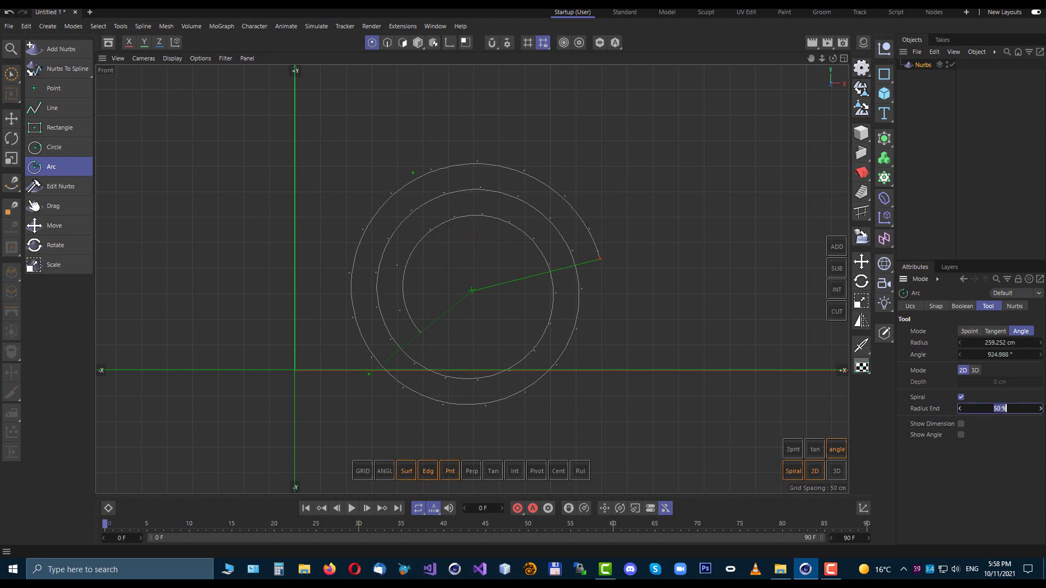
type("60")
key("Return")
Set the spiral's Radius End to 0 % and wind it further to about 1525°
left_click(1014, 409)
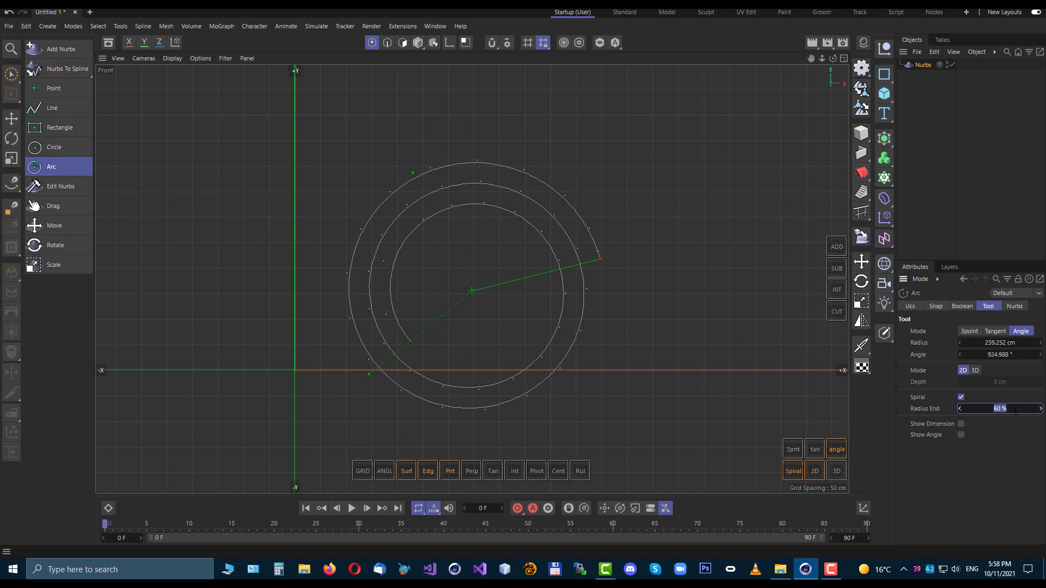
type("0")
key("Return")
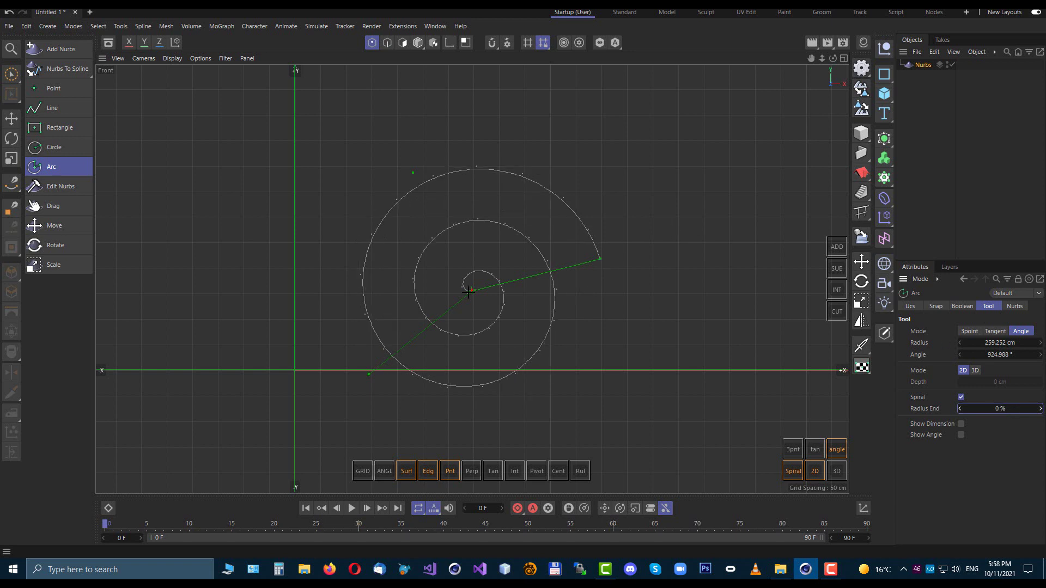
left_click_drag(371, 375, 448, 147)
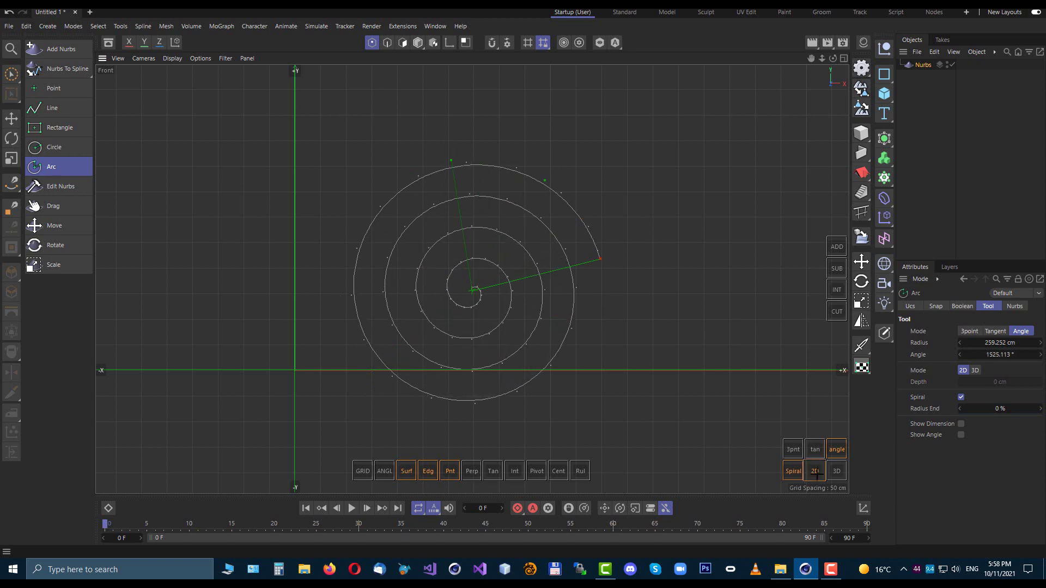
In the perspective view, make the spiral 3D with a depth of about 448 cm and set its Radius End to 100 %
middle_click(579, 199)
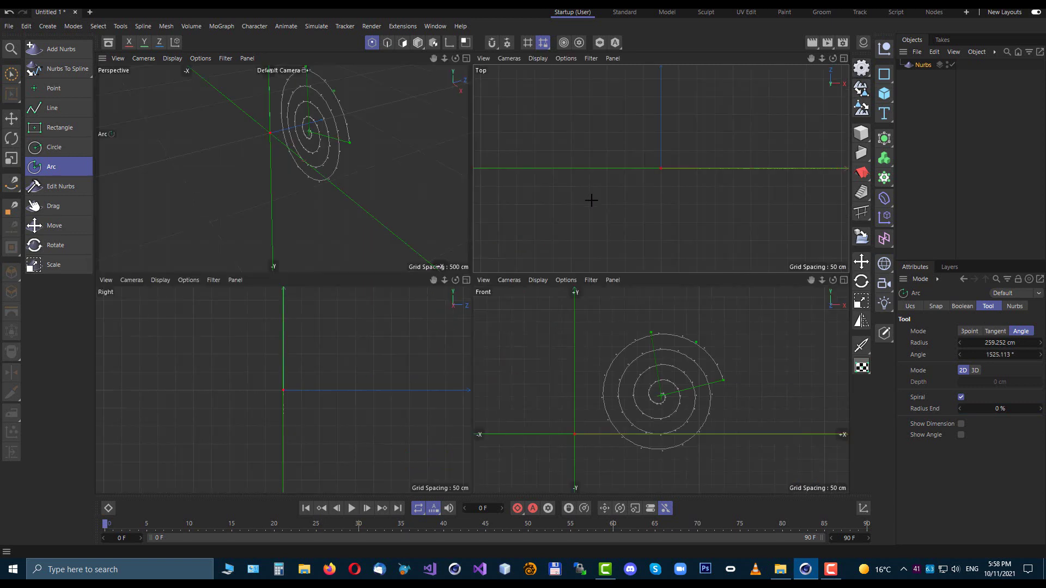
left_click(467, 59)
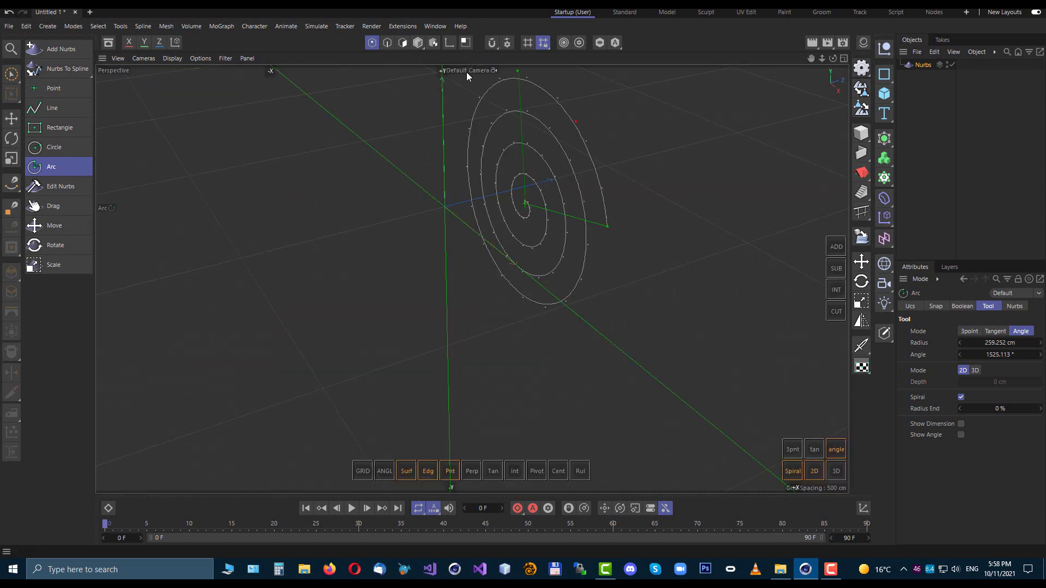
left_click_drag(480, 240, 472, 280, "alt")
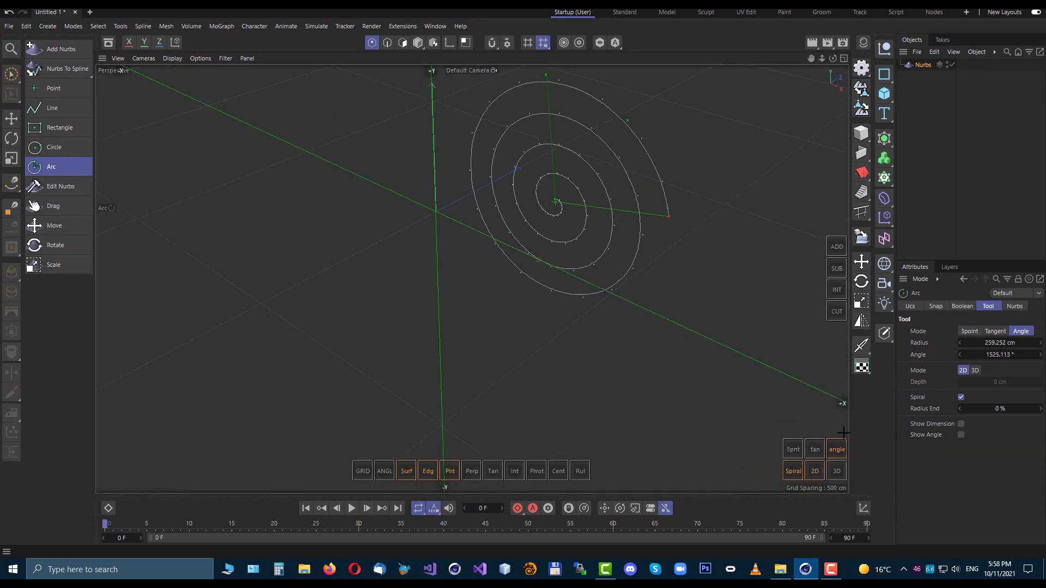
left_click(841, 478)
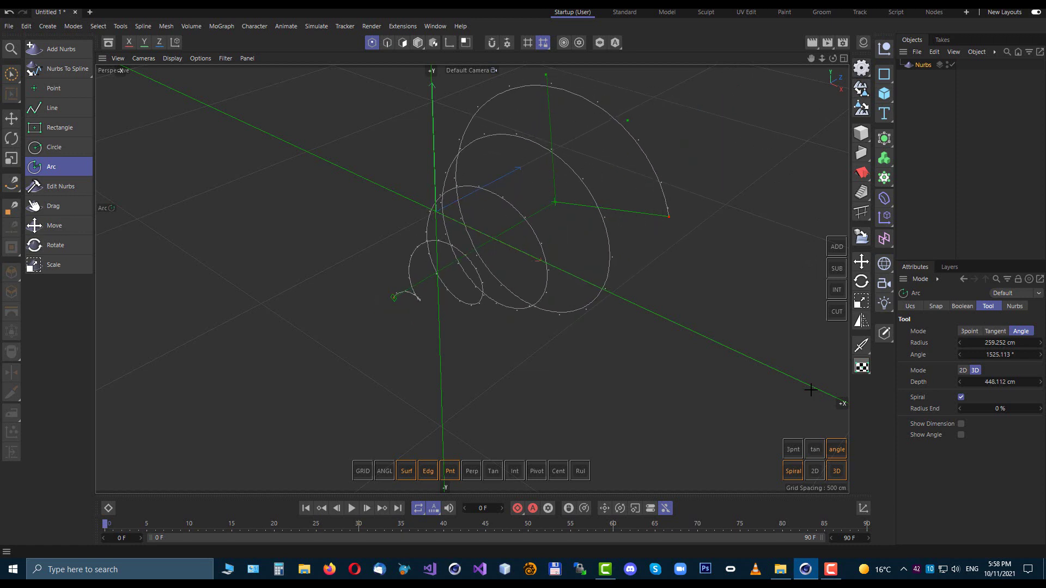
left_click(1011, 409)
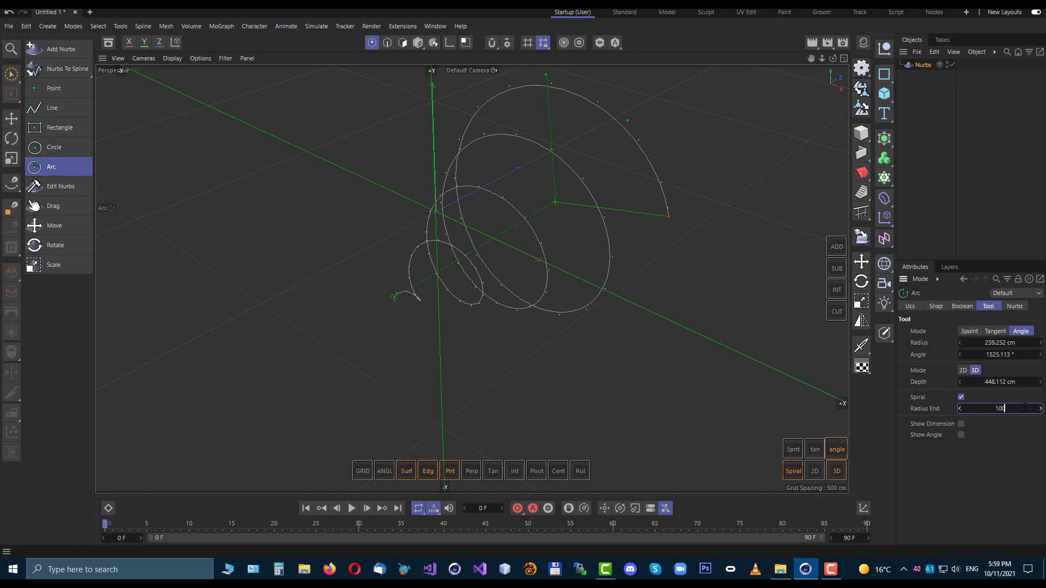
key("Return")
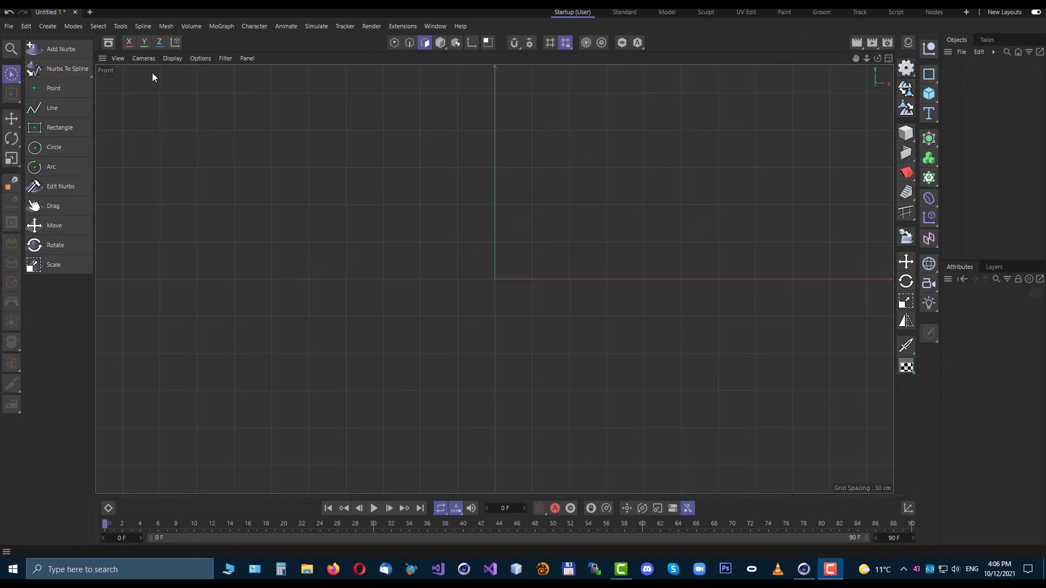
Draw two separate corner-mode rectangles above the X axis in the front view, one on each side of the Y axis
left_click(45, 129)
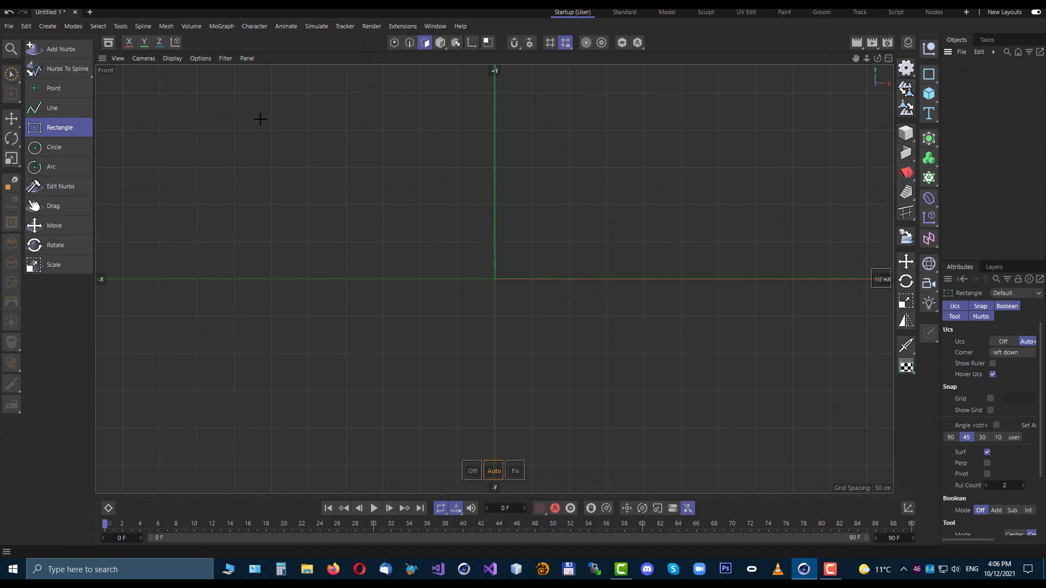
left_click_drag(258, 115, 410, 236)
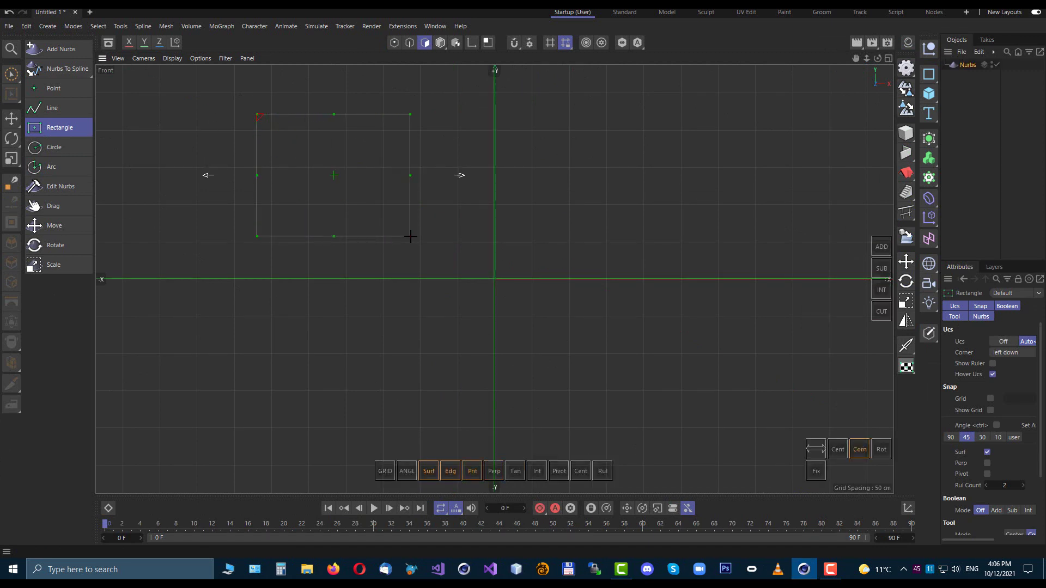
mouse_move(410, 237)
left_mouse_down()
mouse_move(432, 245)
mouse_move(394, 205)
mouse_move(414, 203)
mouse_move(434, 212)
mouse_move(342, 229)
mouse_move(365, 213)
mouse_move(415, 233)
left_mouse_up()
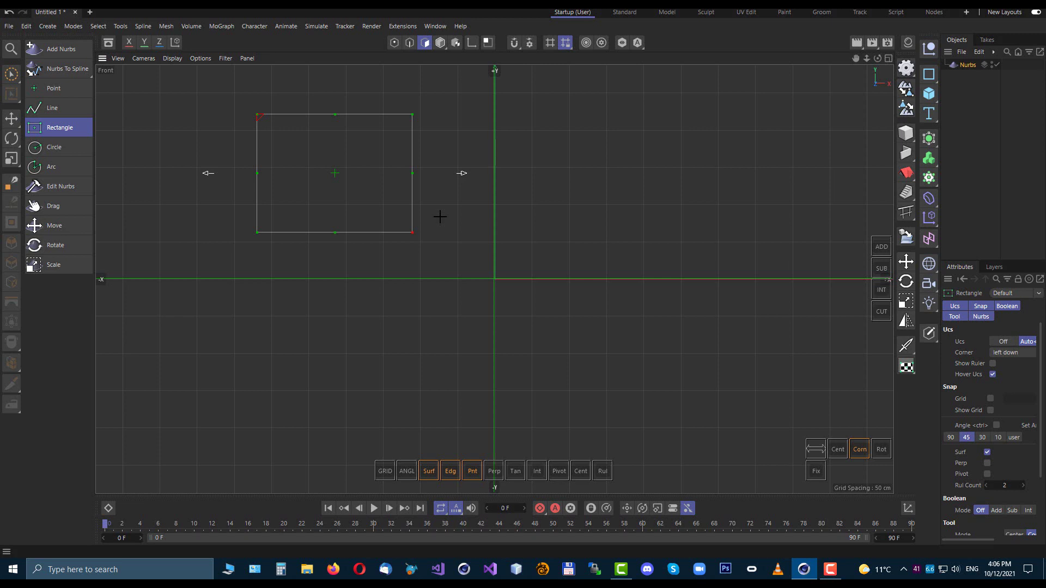
key("Escape")
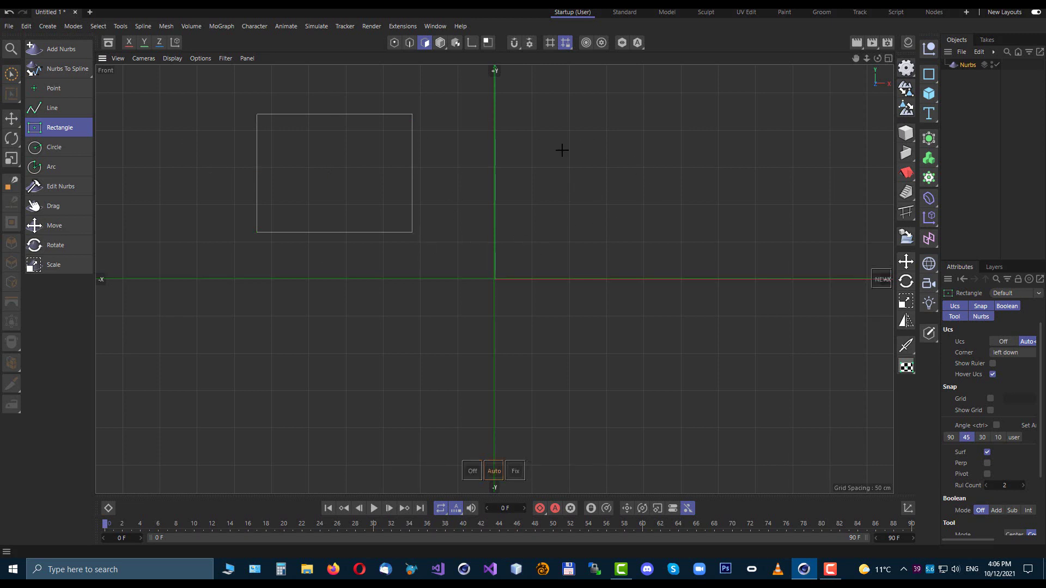
left_click_drag(508, 109, 642, 244)
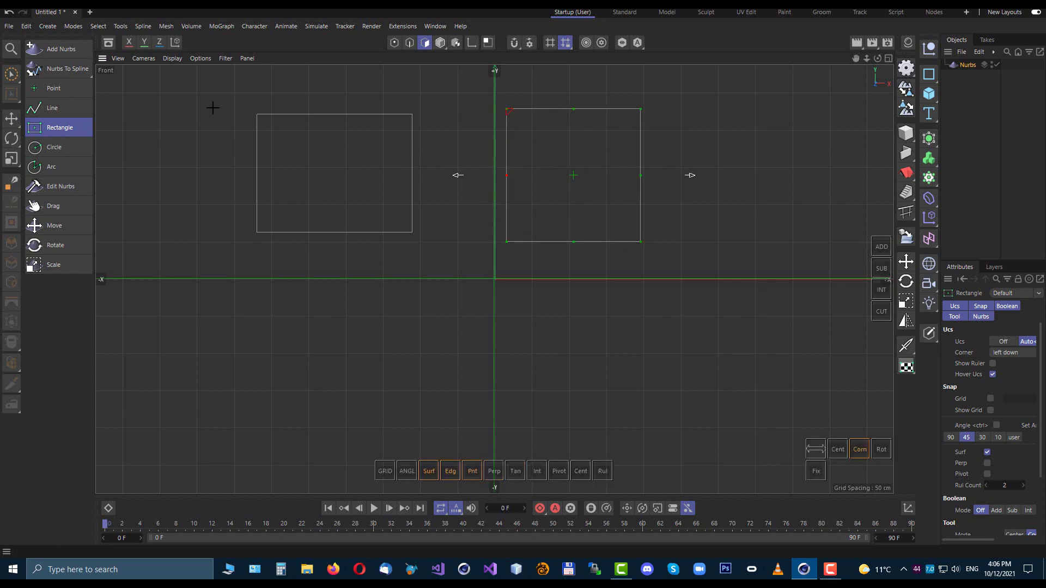
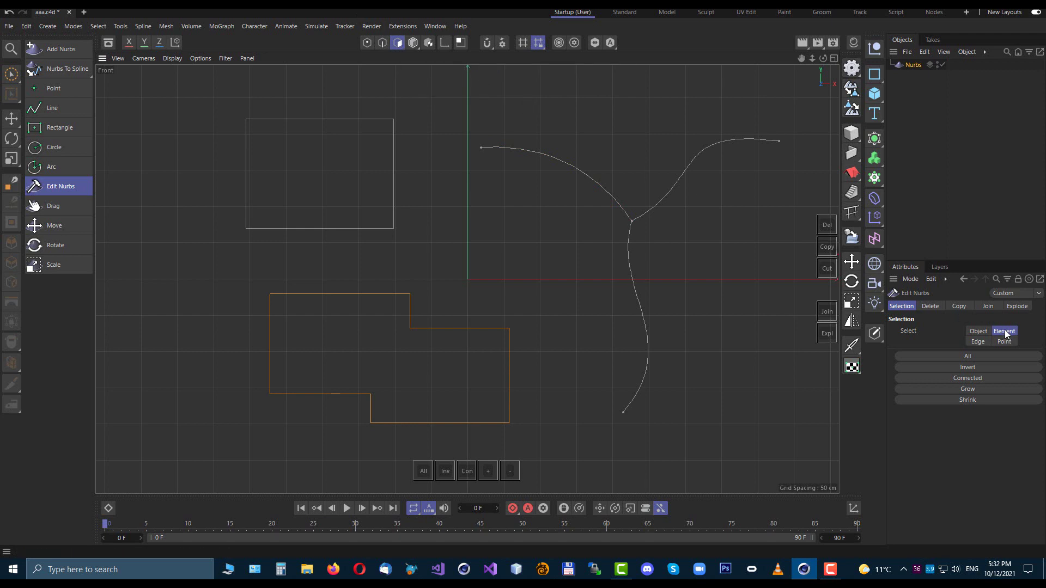
Select the lower stepped outline as an Element, then select and deselect the whole Nurbs object in Object mode
left_click(526, 240)
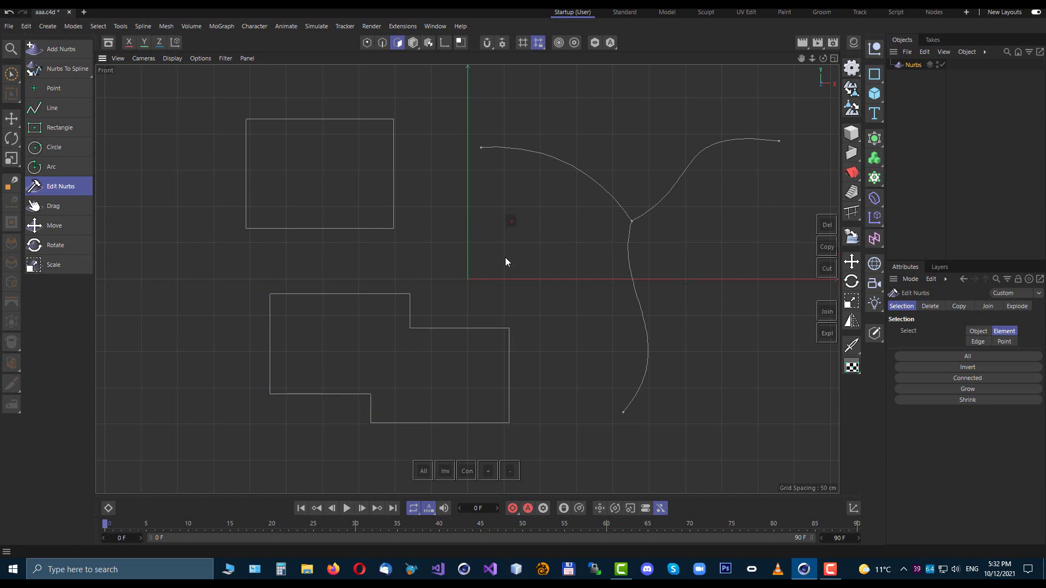
left_click(361, 295)
left_click(399, 47)
left_click(413, 42)
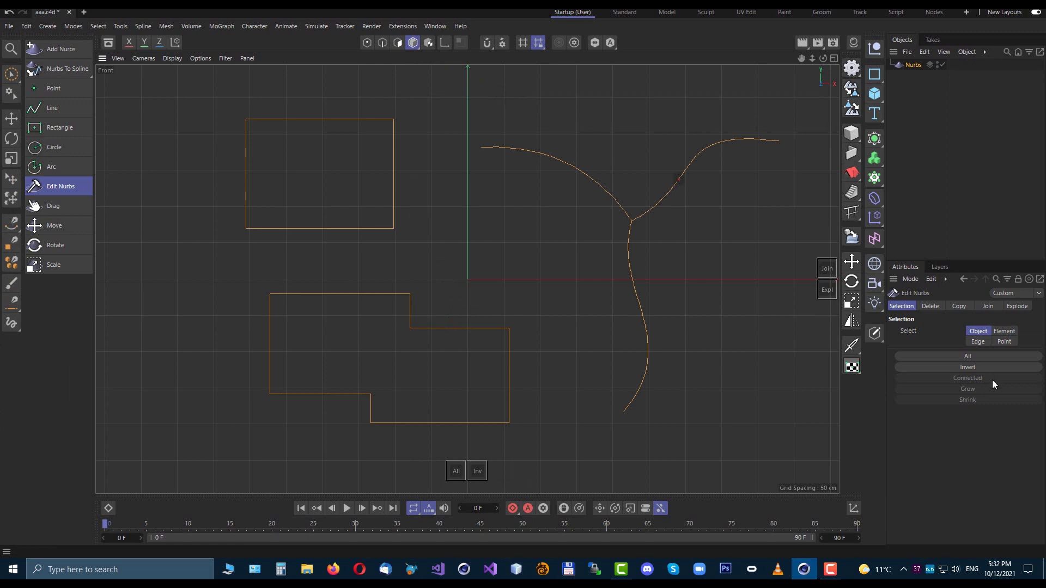
left_click(695, 288)
left_click(613, 205)
left_click(674, 242)
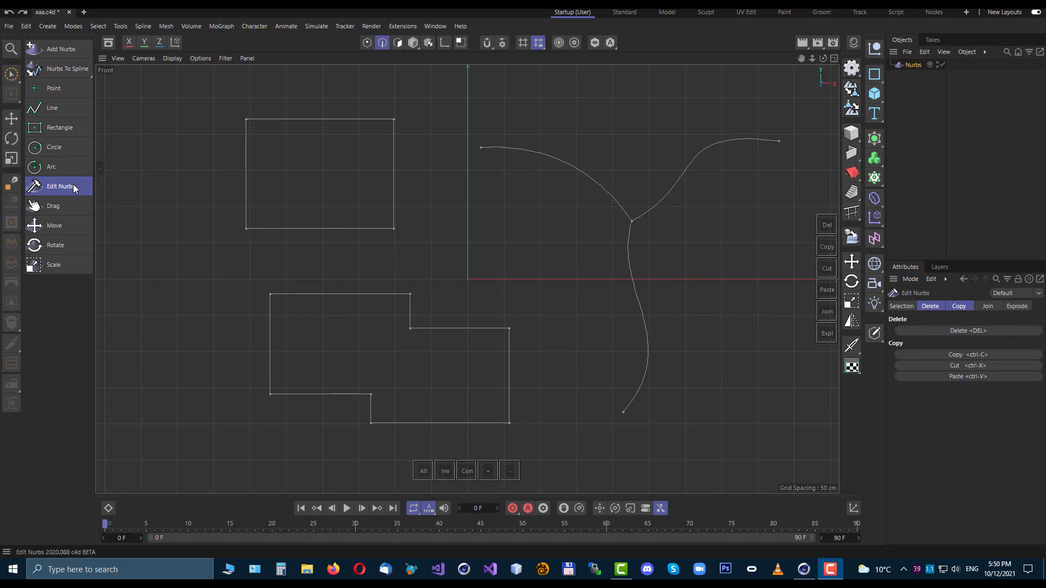
With Edit Nurbs, remove the upper rectangle's right and bottom edges and the stepped outline's two edges meeting at its outer right corner
left_click(42, 188)
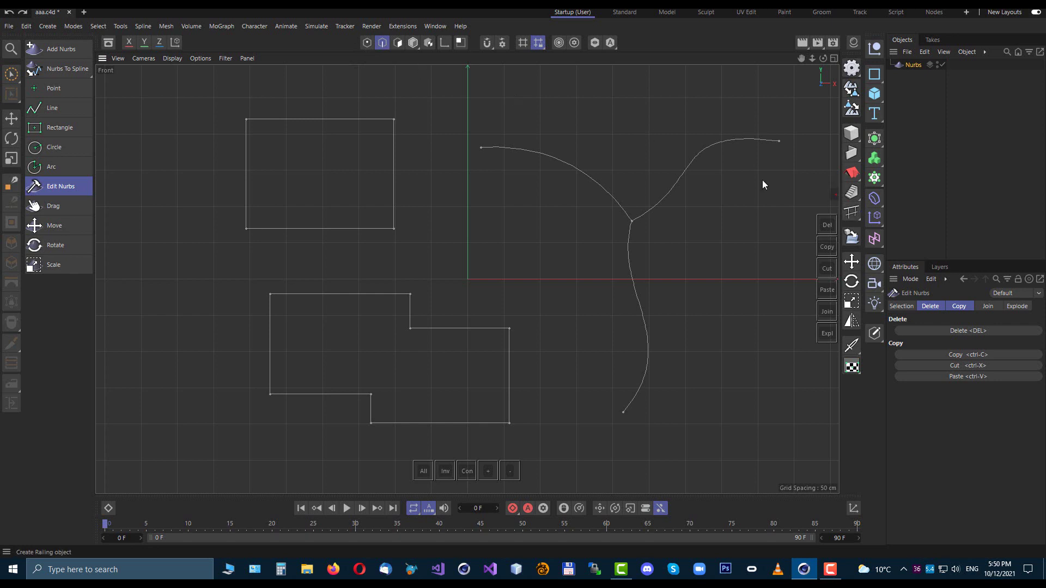
left_click(826, 333)
left_click(390, 228)
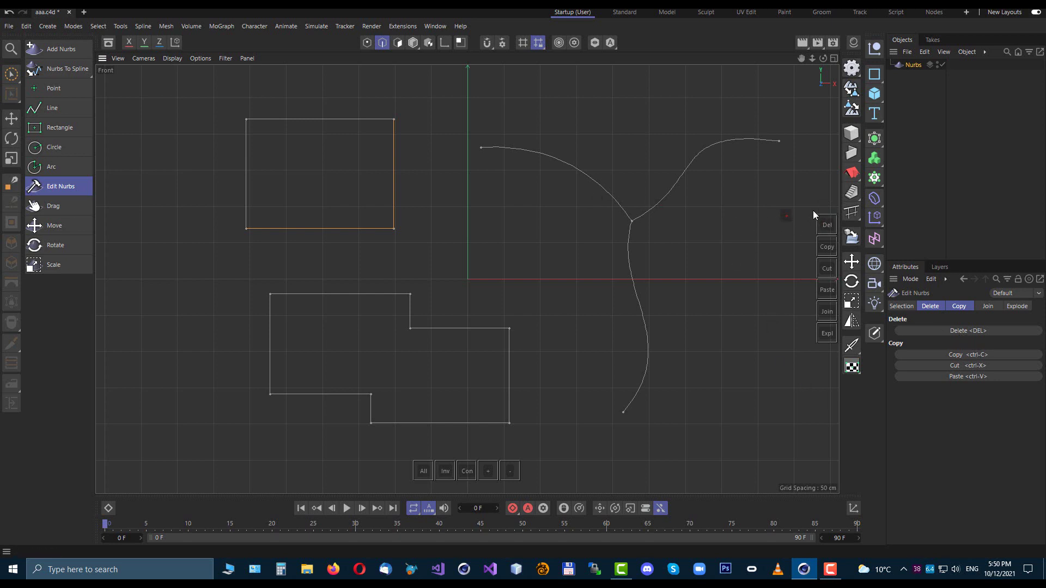
left_click(823, 221)
left_click(827, 225)
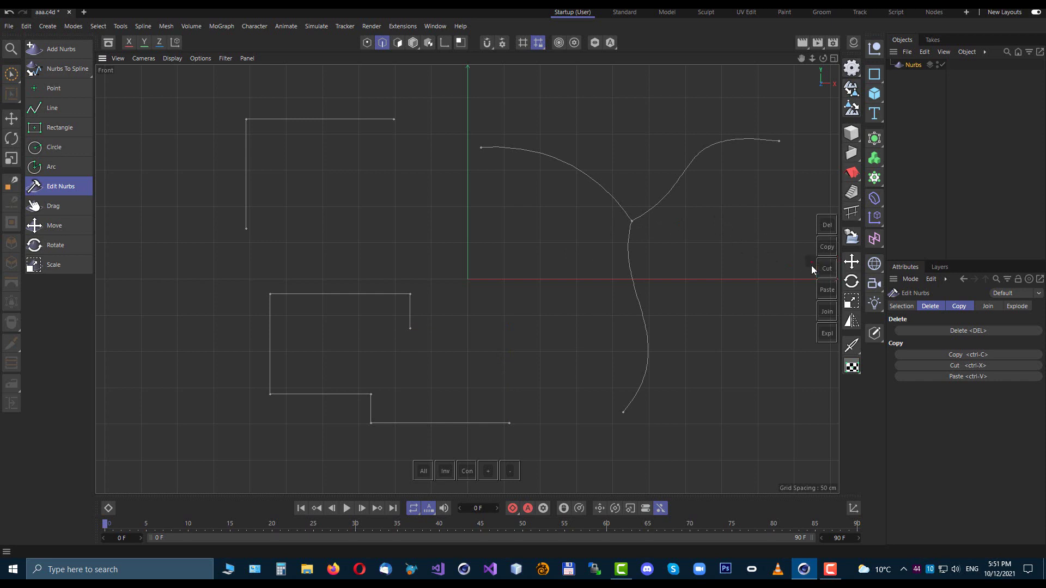
Add a new Nurbs object and paste the clipboard edges into it
left_click(40, 53)
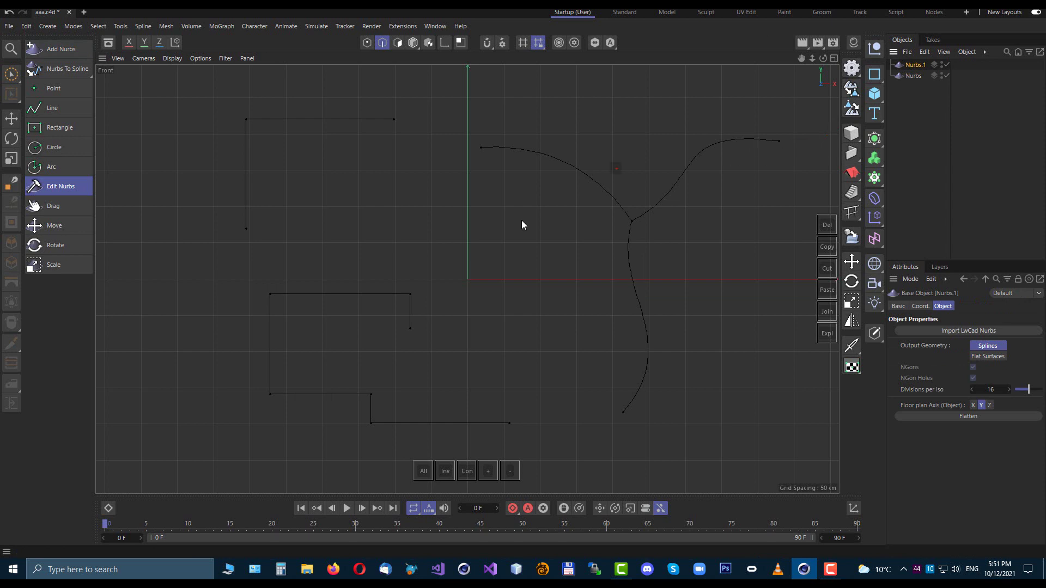
left_click(826, 290)
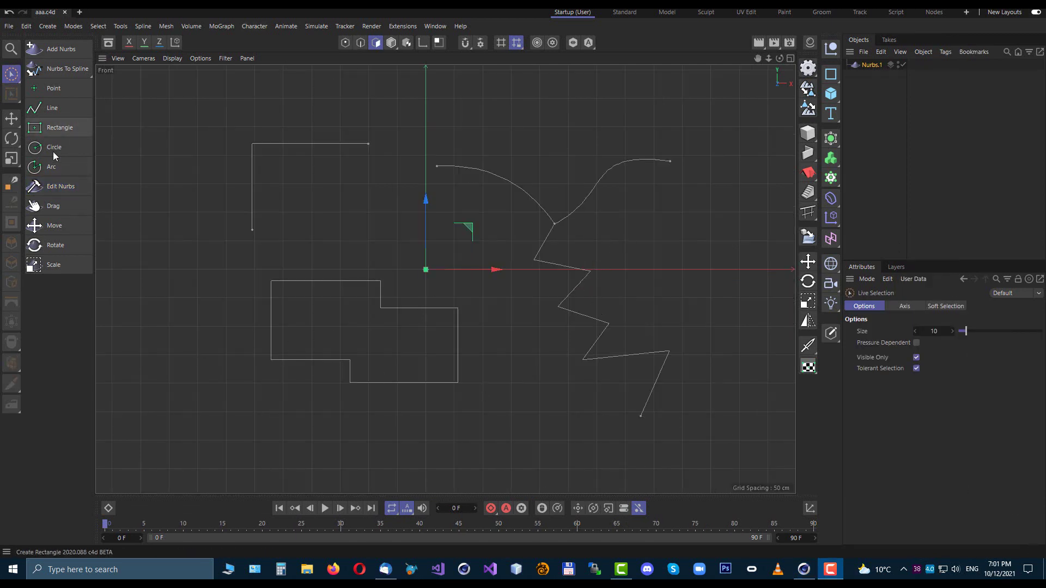
Start Edit Nurbs and examine its Explode and Join settings
left_click(59, 188)
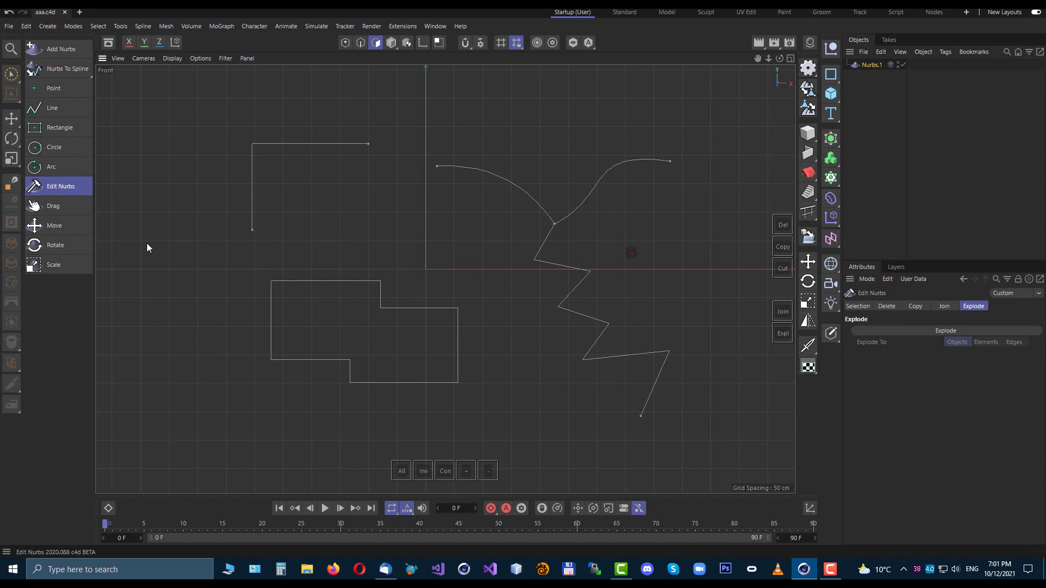
left_click(974, 306)
left_click(944, 306)
left_click(973, 306)
left_click(945, 306)
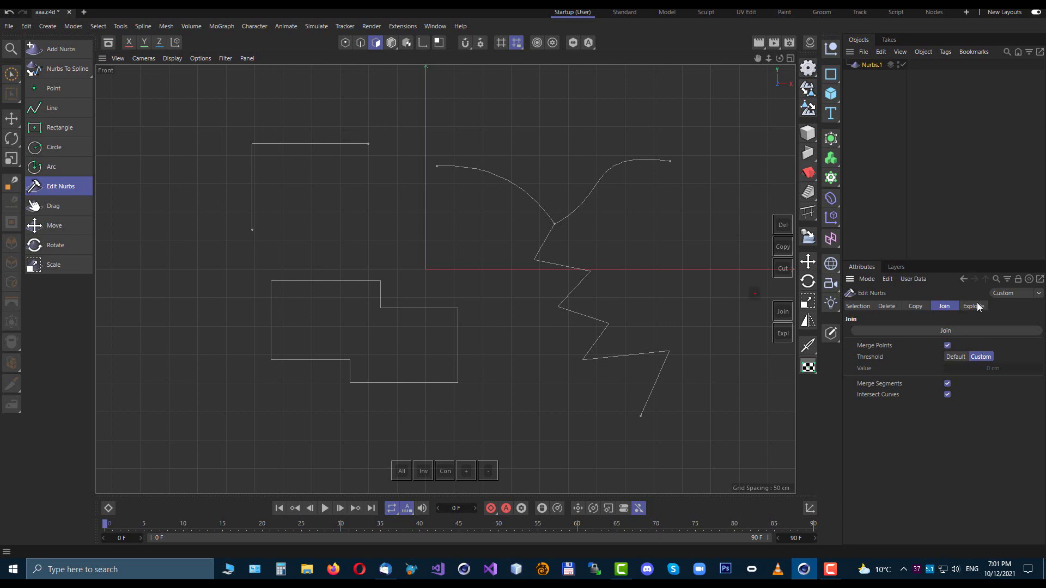
Switch through the point, edge and polygon modes to Object mode and preview exploding the Nurbs object to Objects
left_click(345, 42)
left_click(360, 42)
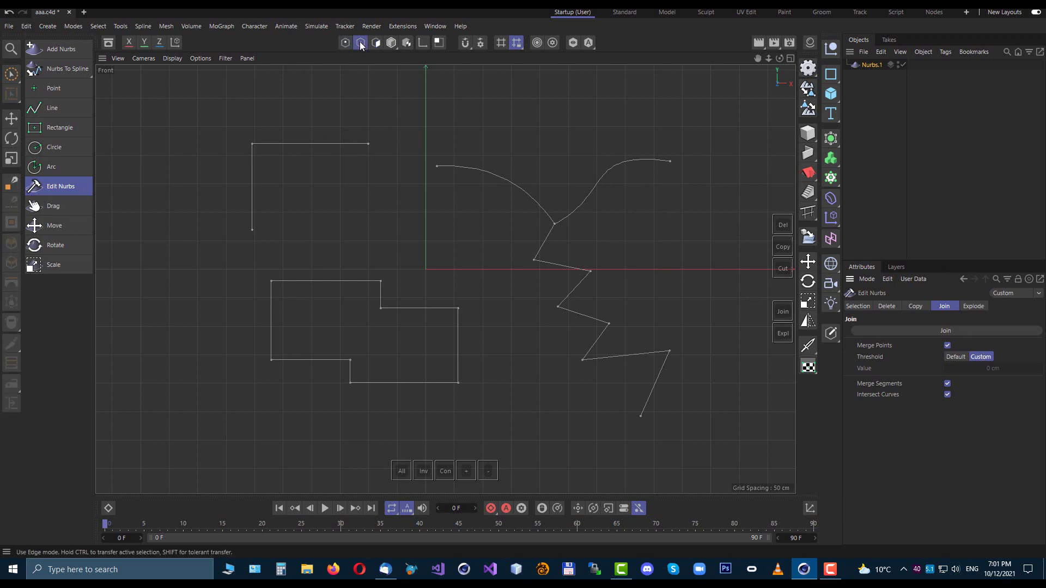
left_click(376, 42)
left_click(393, 47)
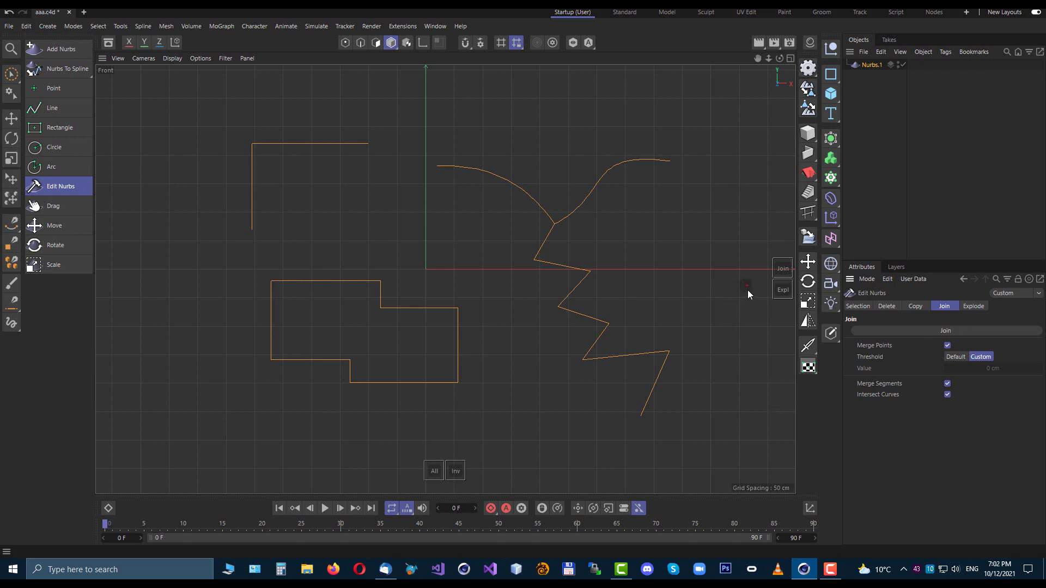
left_click(781, 292)
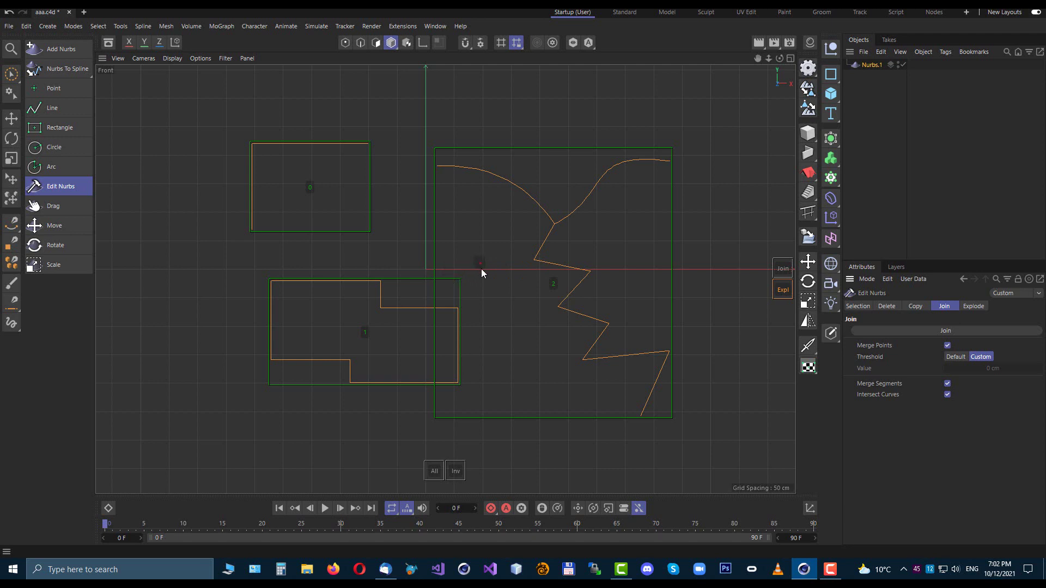
Set Explode To to Elements and preview how the Nurbs object would be split
left_click(974, 307)
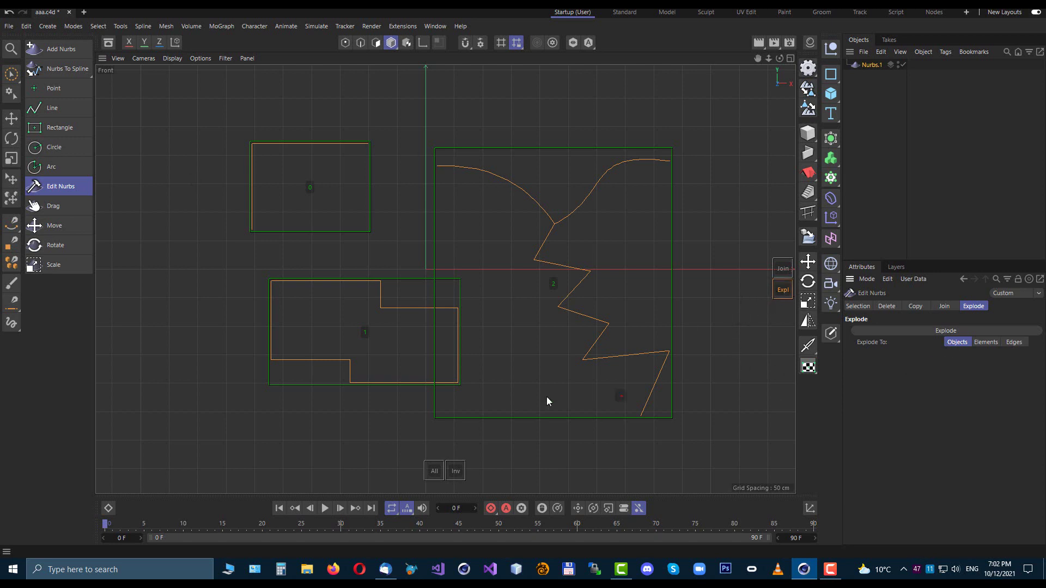
left_click(985, 341)
left_click(783, 291)
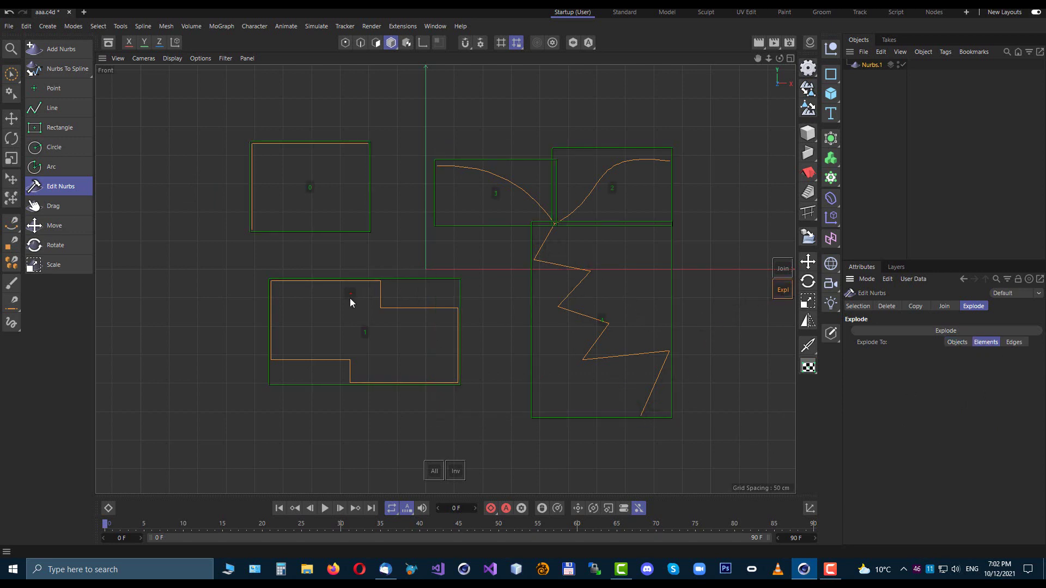
Set Explode To to Edges and explode the Nurbs object into separate objects, one per edge
left_click(1014, 342)
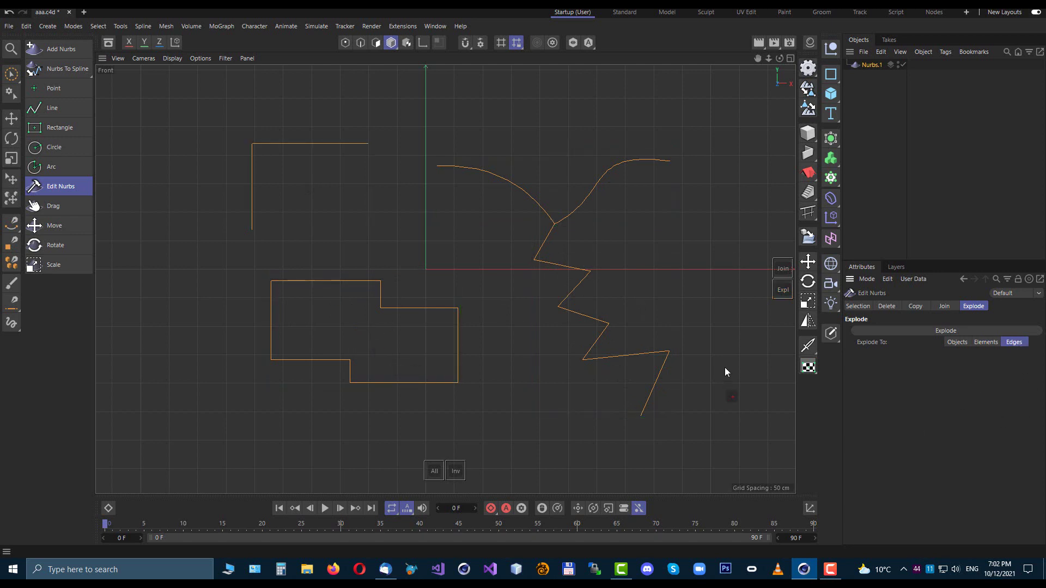
left_click(785, 293)
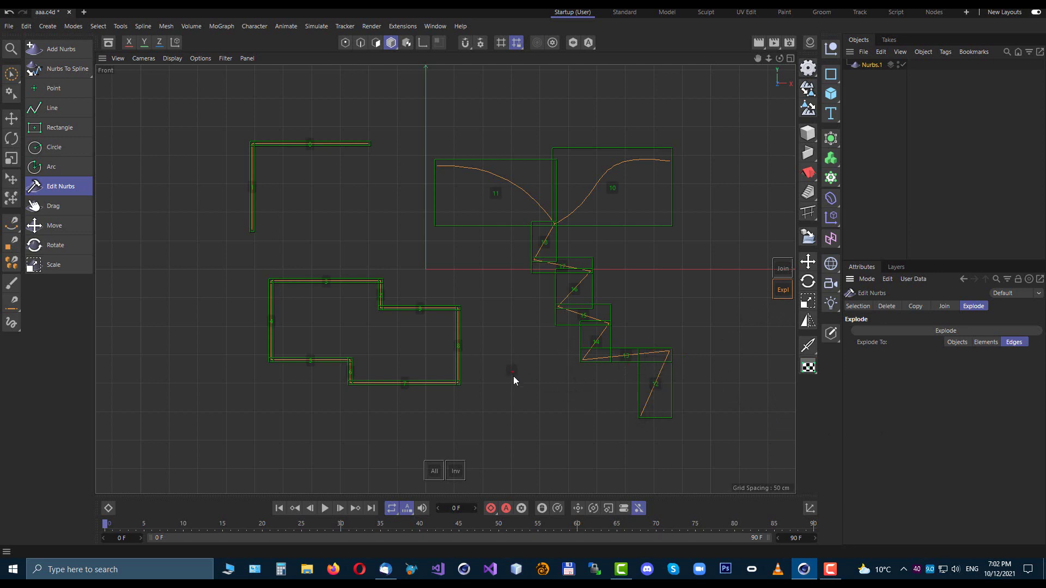
left_click(783, 290)
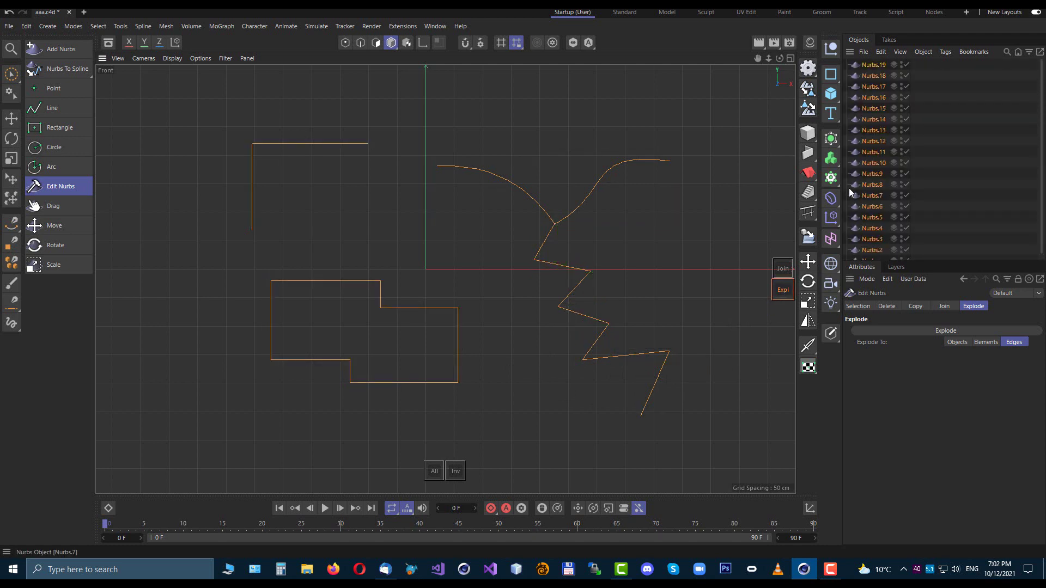
Deselect and reselect all the exploded Nurbs objects, then join them into a single Nurbs object
left_click(940, 107)
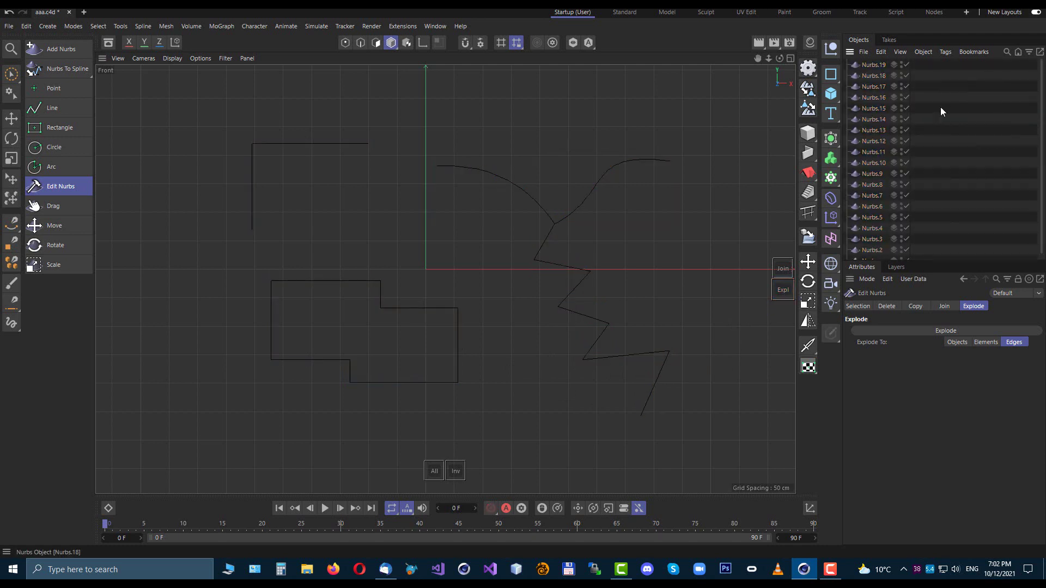
key("ctrl+a")
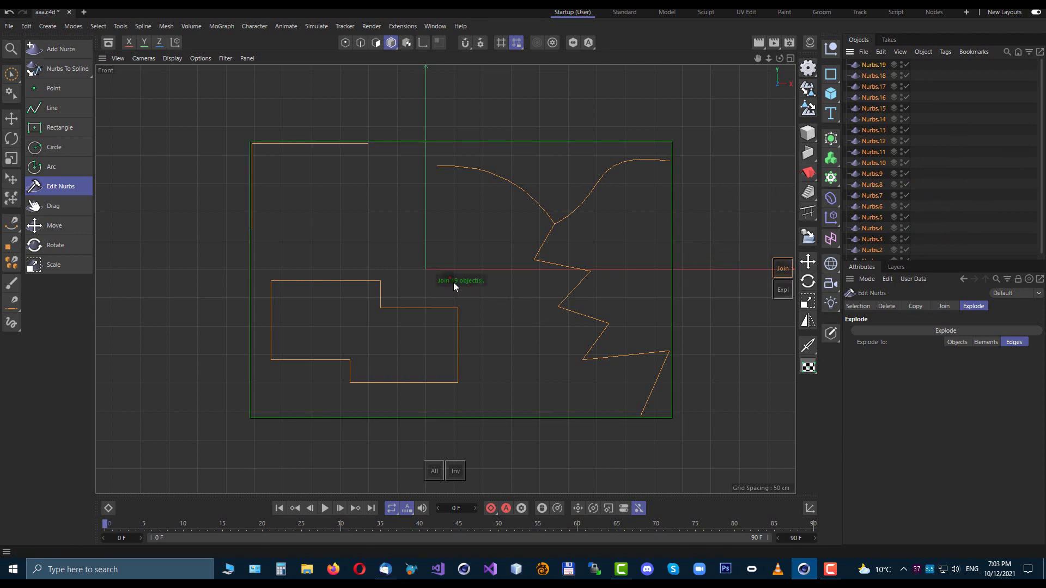
left_click(779, 269)
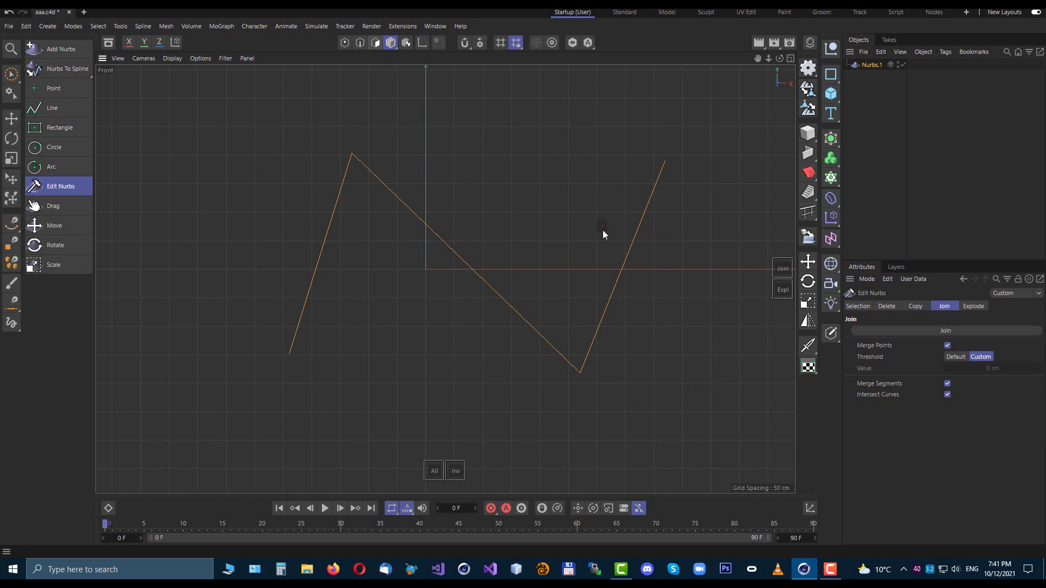
In Polygon mode, explode the zigzag line at its corner points and test-select its right-hand segment, then clear the selection
left_click(376, 43)
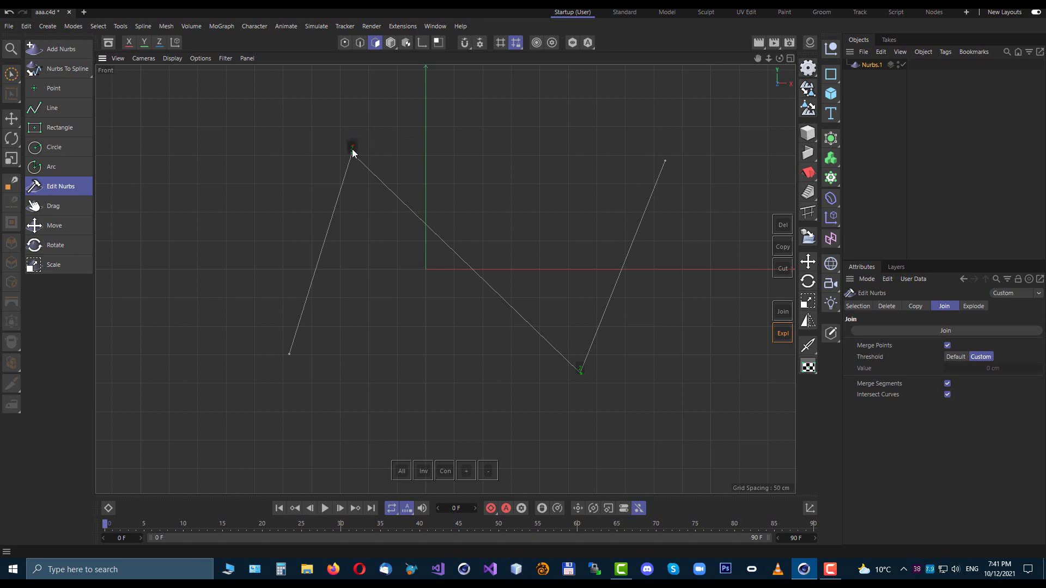
left_click(782, 334)
left_click(611, 297)
left_click(375, 43)
left_click(527, 225)
Join the exploded zigzag segments and test the result by selecting and deselecting the line
left_click(782, 313)
left_click(782, 312)
left_click(625, 257)
left_click(555, 150)
Join the zigzag line in Edge mode, then return to Polygon mode
left_click(360, 43)
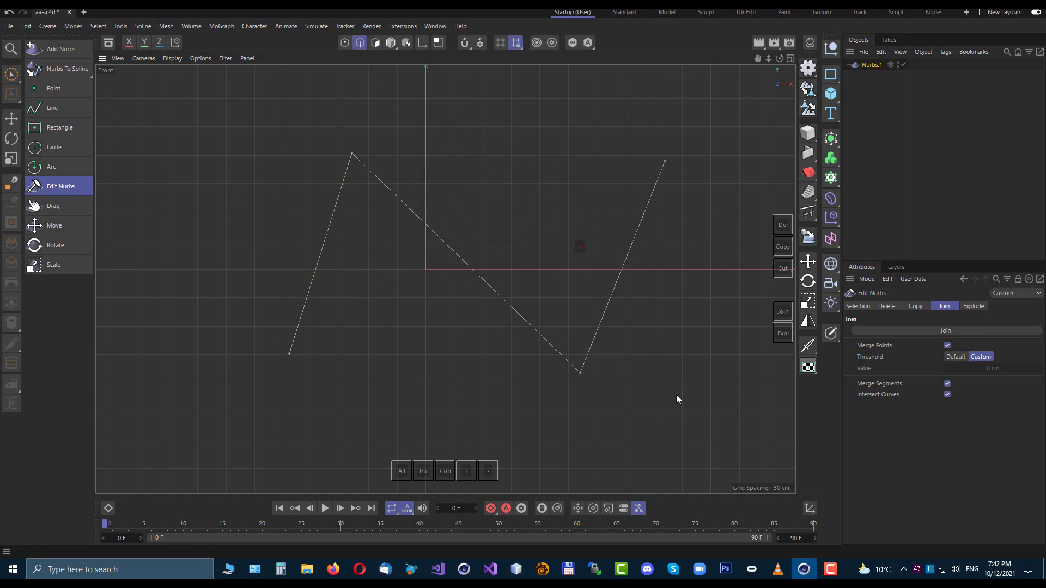
left_click(786, 312)
left_click(375, 43)
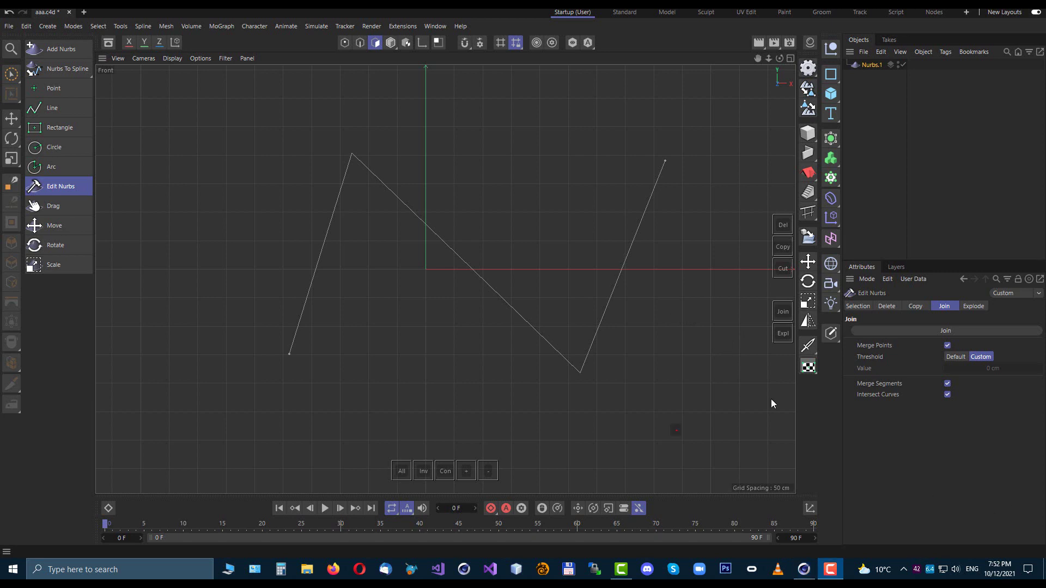
In Point mode, explode the zigzag only at its upper-left corner point and check the separated segments in Polygon mode
left_click(344, 43)
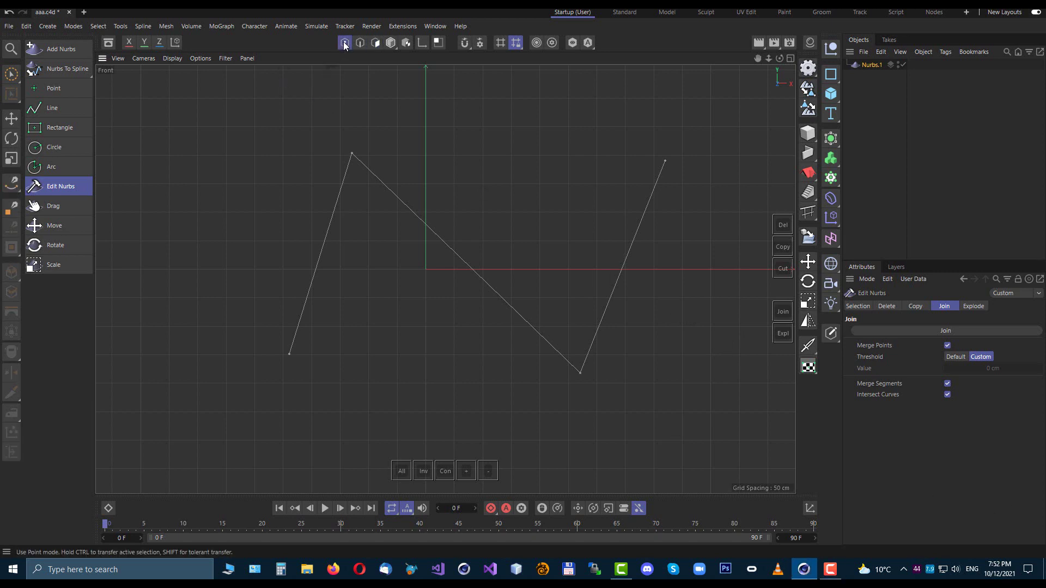
left_click(352, 154)
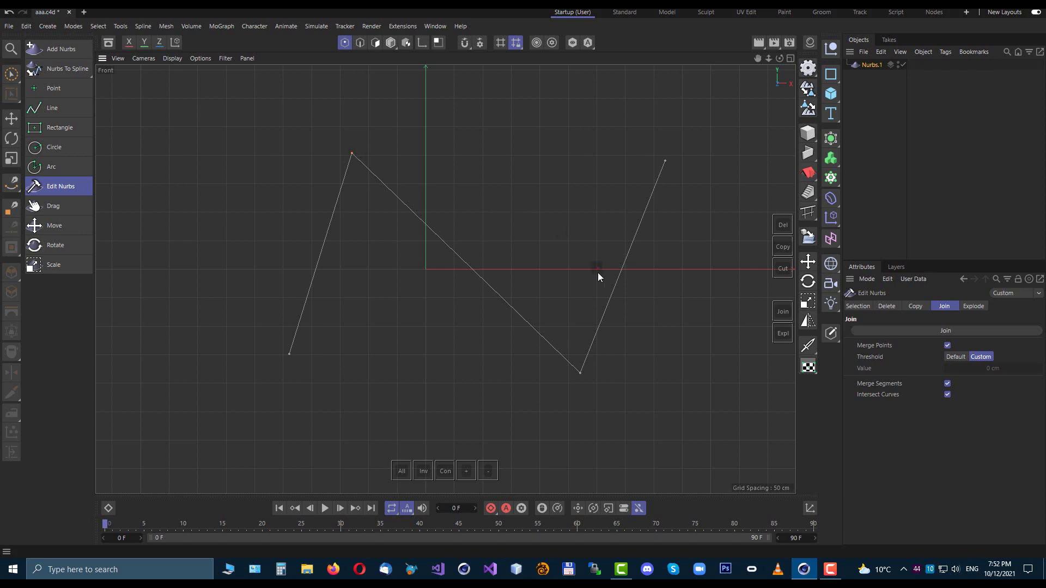
left_click(436, 137)
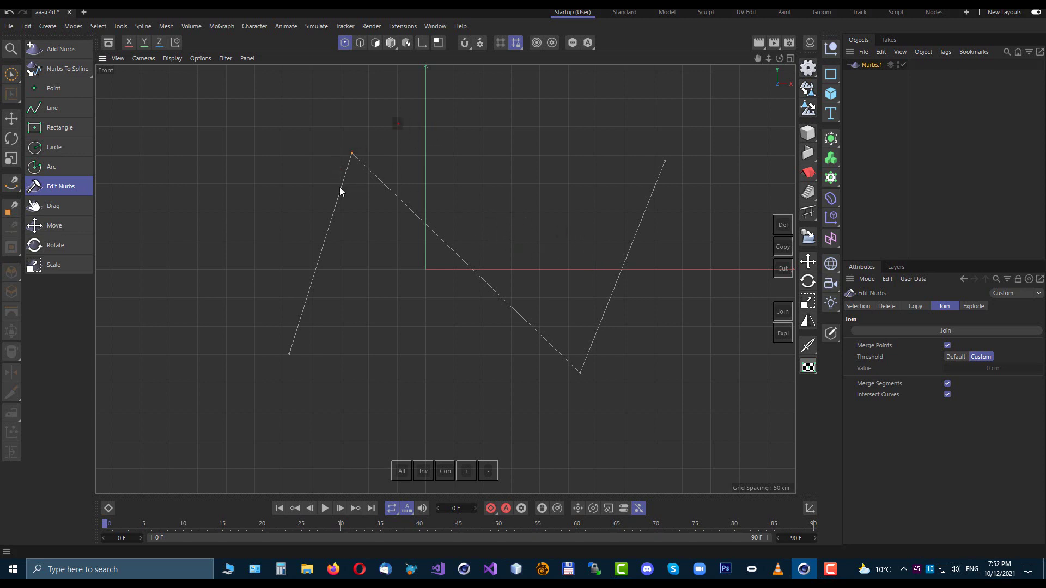
left_click(352, 154)
left_click(780, 334)
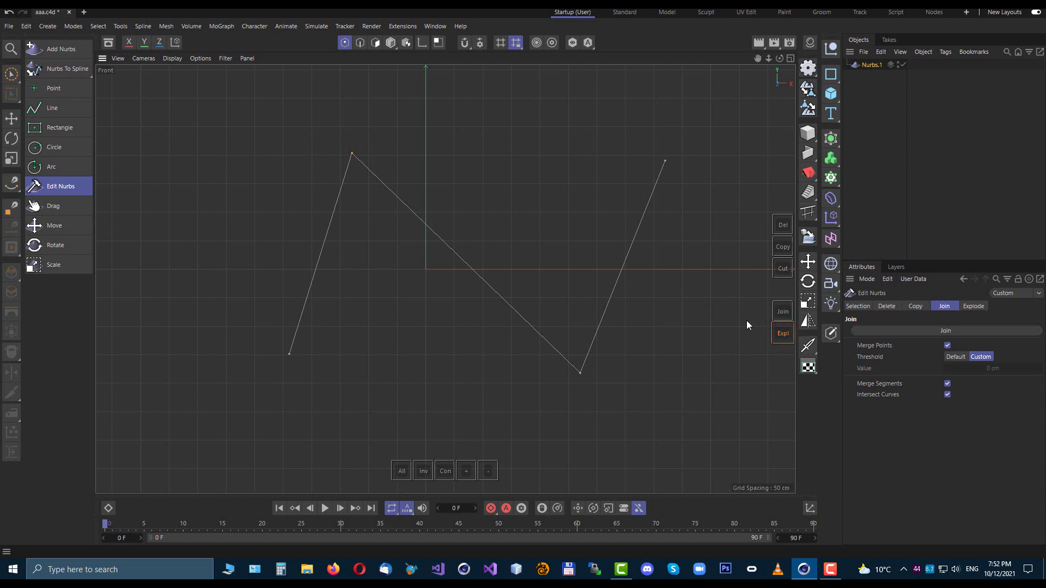
left_click(375, 43)
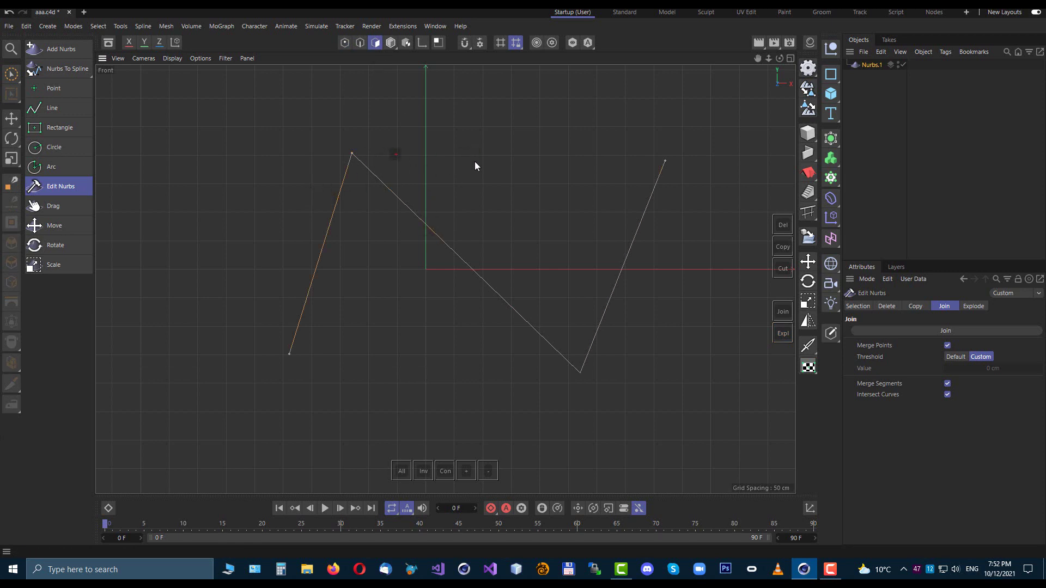
Select the zigzag's upper-left corner in Point mode, join the segments there, and return to Polygon mode
left_click(345, 43)
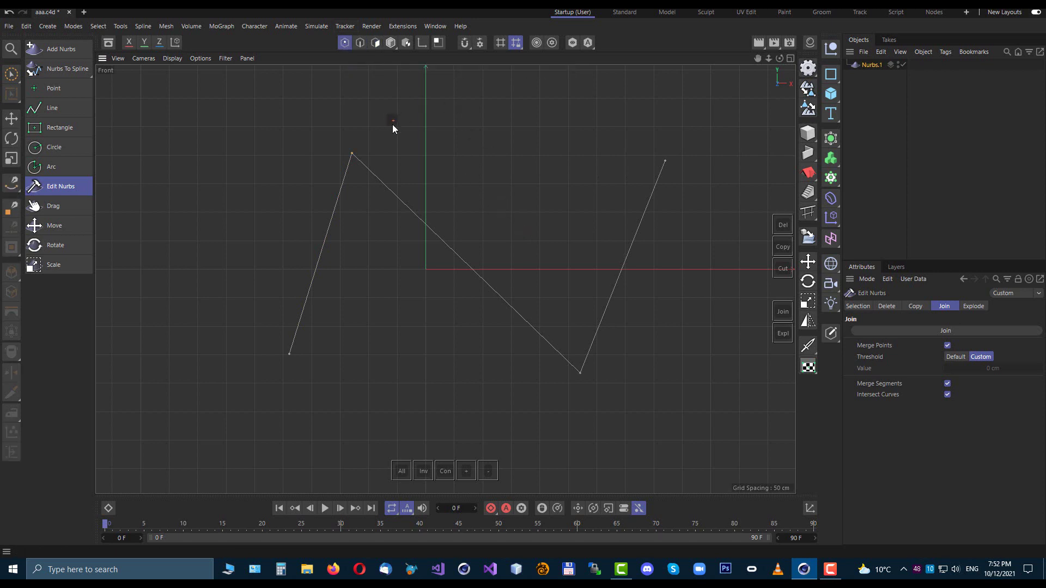
left_click(351, 154)
left_click(783, 312)
left_click(377, 42)
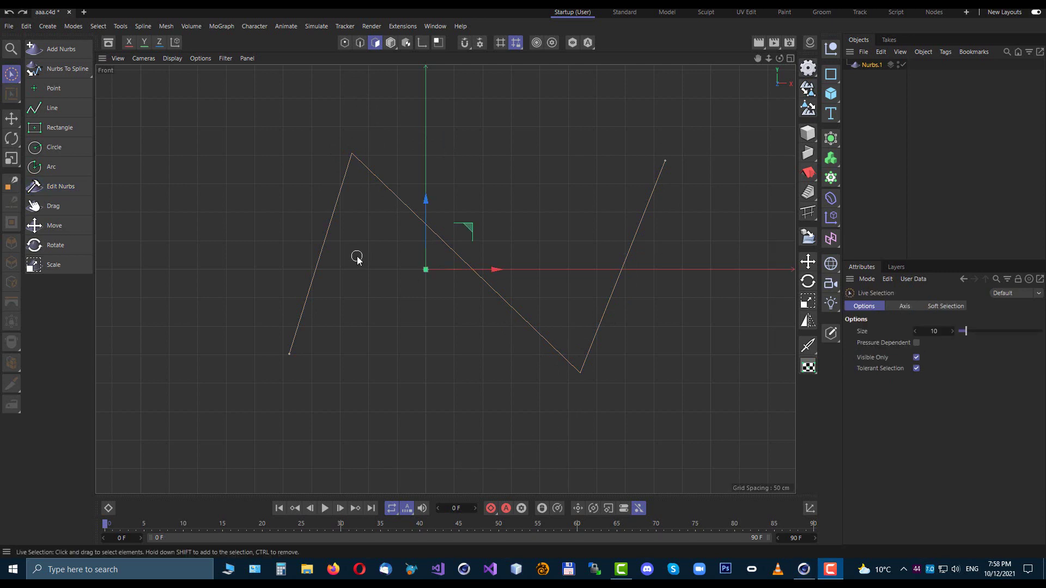
Draw two straight lines between the zigzag's long diagonal and the area above it, each with its lower end snapped to that diagonal
left_click(53, 108)
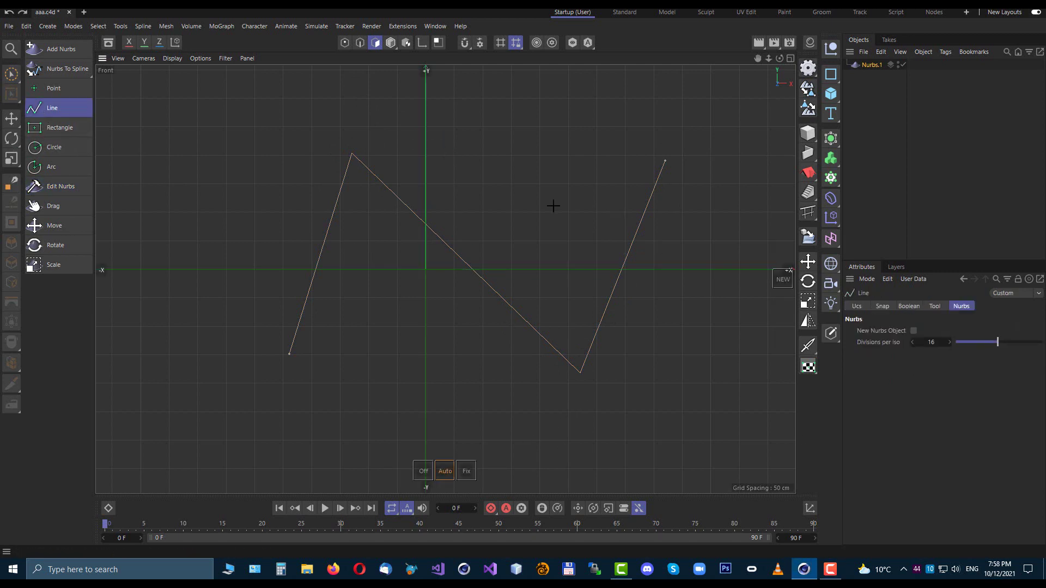
left_click(458, 103)
left_click(408, 207)
left_click(506, 300)
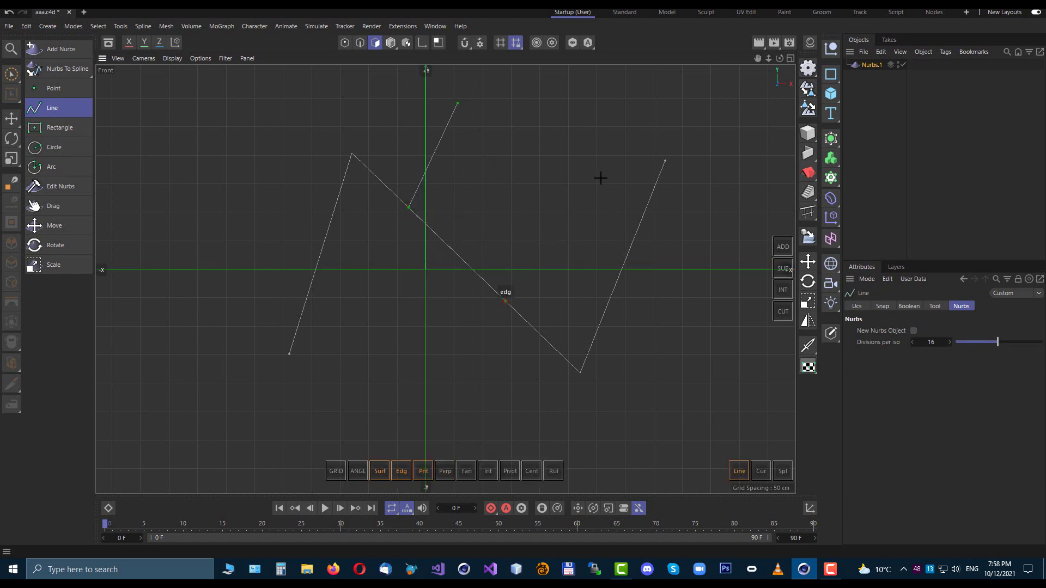
left_click(594, 129)
Draw a five-point polyline from beyond the zigzag's right segment, across that segment and the diagonal junction, ending below the diagonal
left_click(700, 212)
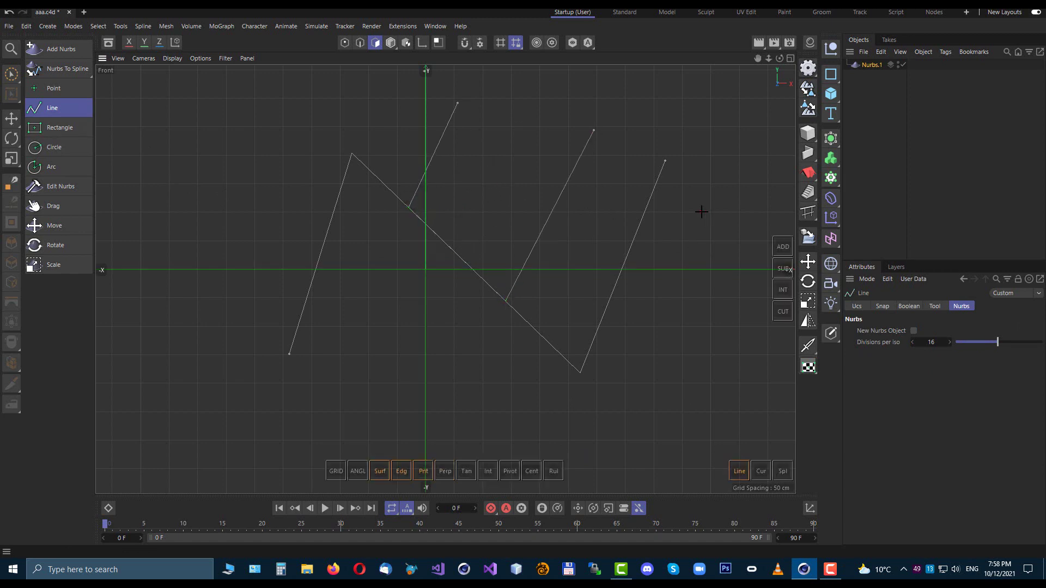
left_click(636, 234)
left_click(583, 314)
left_click(505, 301)
left_click(480, 396)
key("Escape")
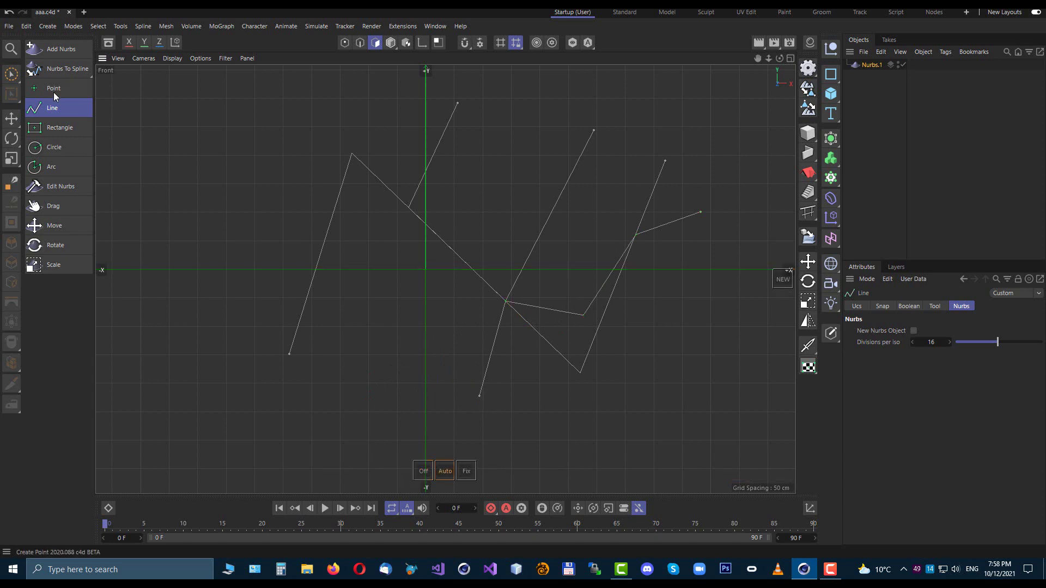
Draw two overlapping rectangles across the lower parts of the existing lines, one on each side
left_click(49, 127)
left_click_drag(699, 336, 506, 384)
left_click_drag(206, 241, 389, 404)
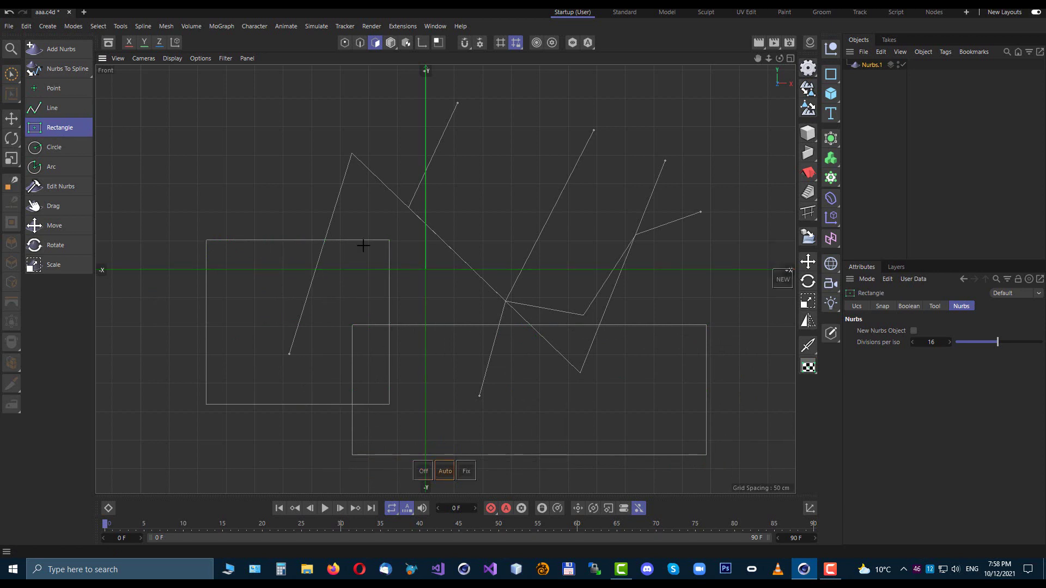
With Edit Nurbs, explode all the linework at its shared points, then join it with Merge Points, Merge Segments and Intersect Curves enabled
left_click(61, 186)
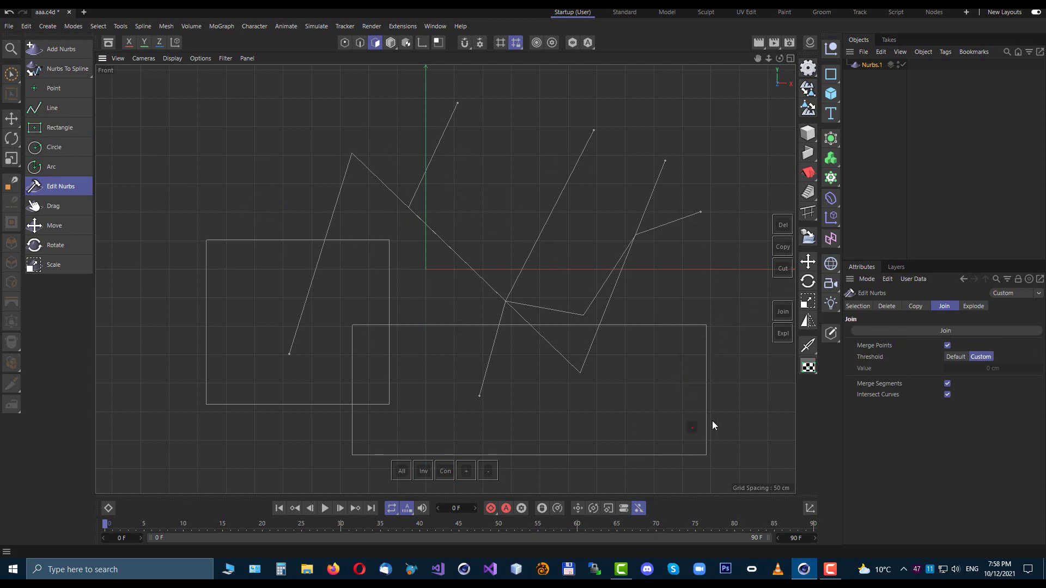
left_click(782, 334)
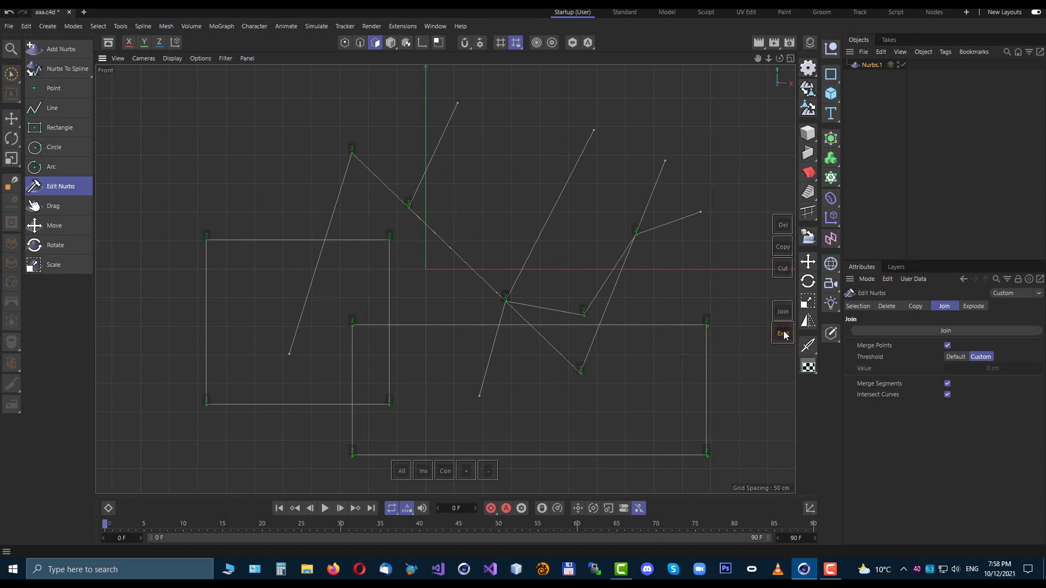
left_click(783, 334)
left_click(782, 310)
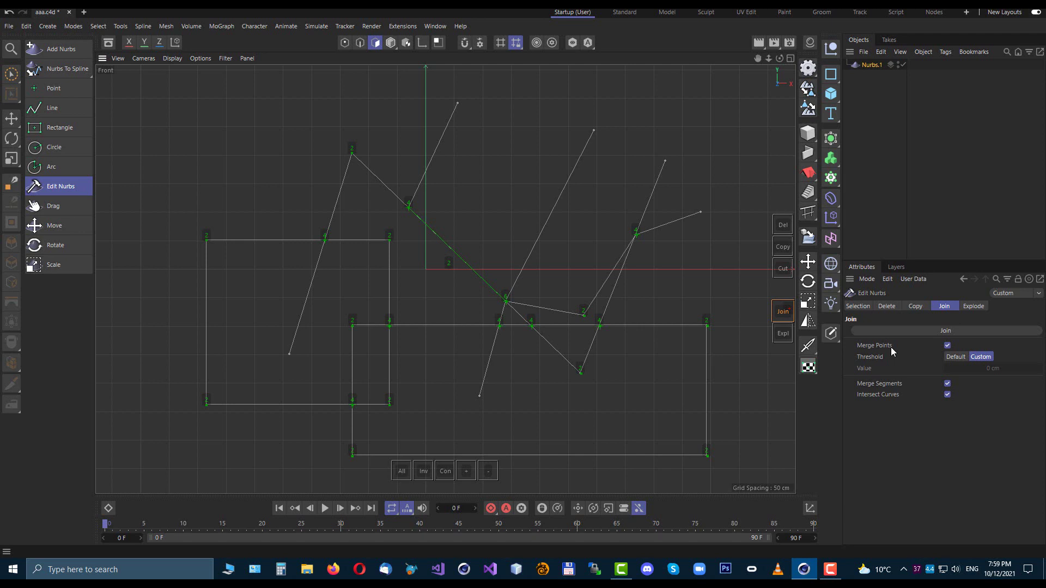
left_click(782, 314)
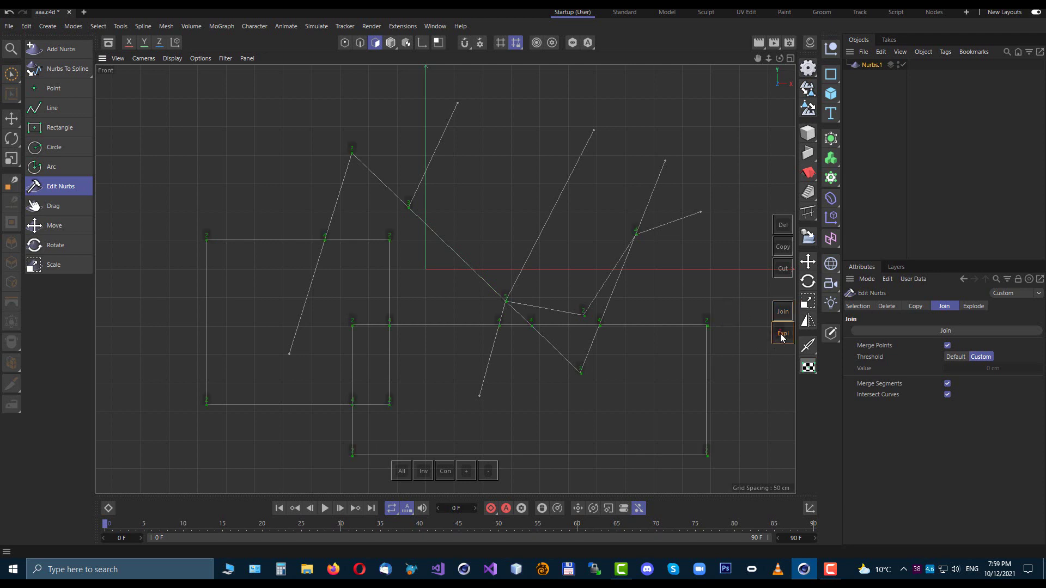
Explode the joined linework at its shared points and pick the short segment just below the diagonal's central junction
left_click(782, 335)
left_click(359, 42)
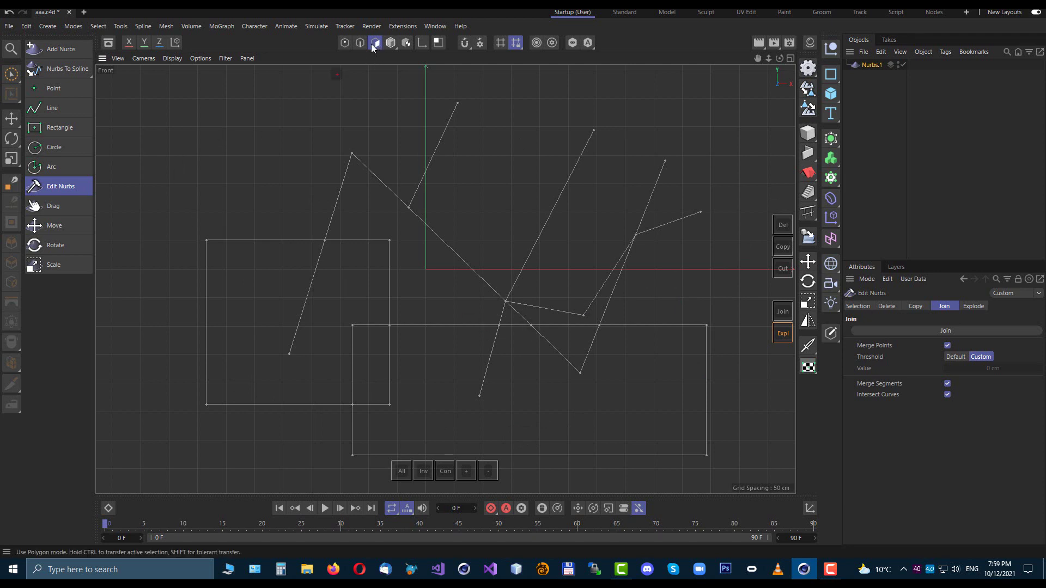
left_click(502, 313)
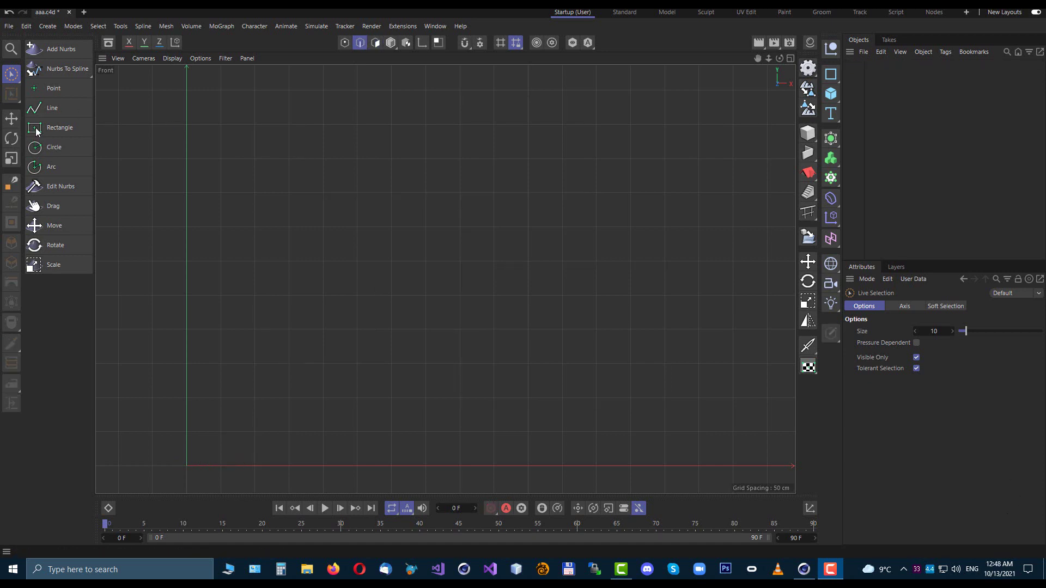
Draw an open wavy curve with five control points above the X axis, to the right of the Y axis
left_click(51, 109)
left_click(246, 320)
left_click(242, 173)
left_click(371, 226)
left_click(414, 120)
left_click(523, 216)
key("Escape")
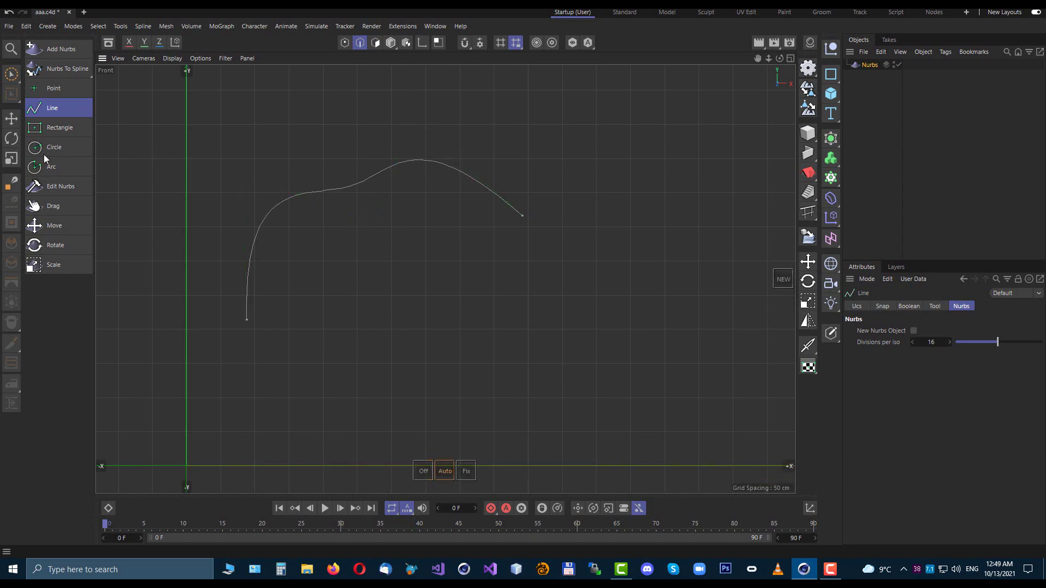
Draw a rectangle below the wavy curve's right half and stretch its width toward the right with its base above the X axis
left_click(57, 127)
left_click_drag(355, 274, 582, 415)
left_click_drag(464, 338, 513, 342)
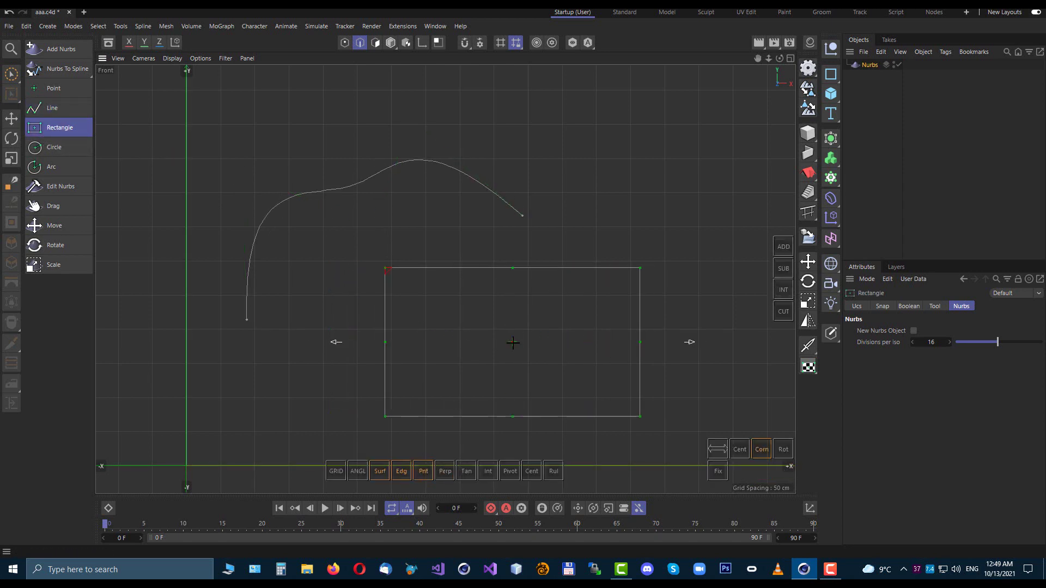
Alternate between the Drag and Edit Nurbs tools, and select the rectangle's top edge with Edit Nurbs
left_click(44, 207)
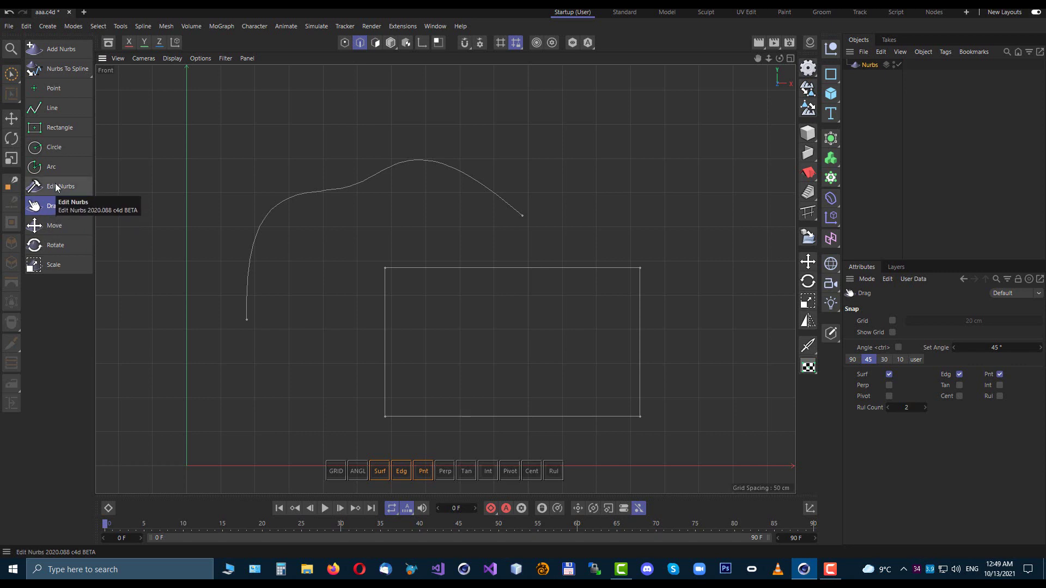
key("space")
key("space")
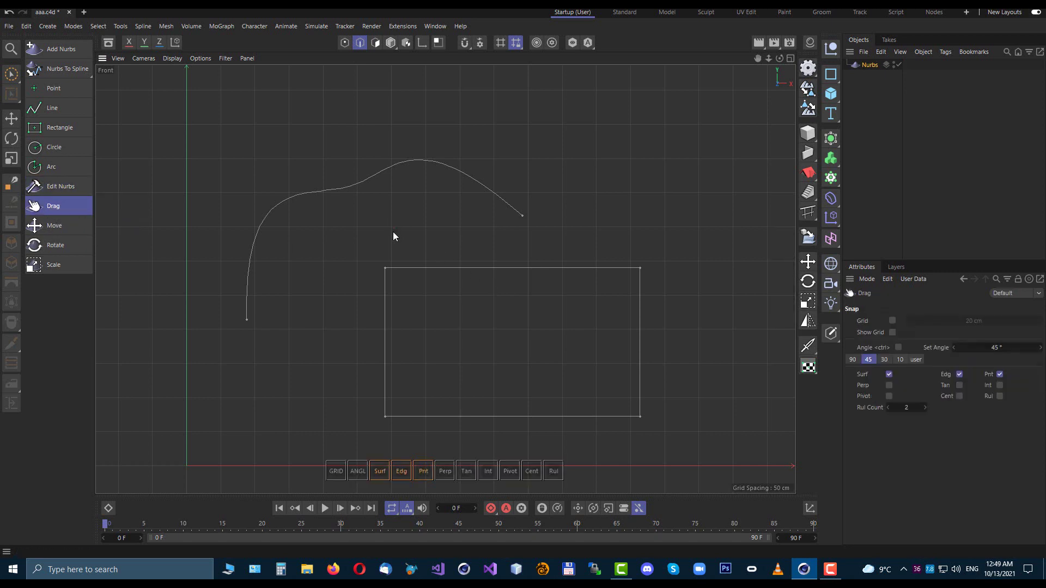
key("space")
key("space")
key("space")
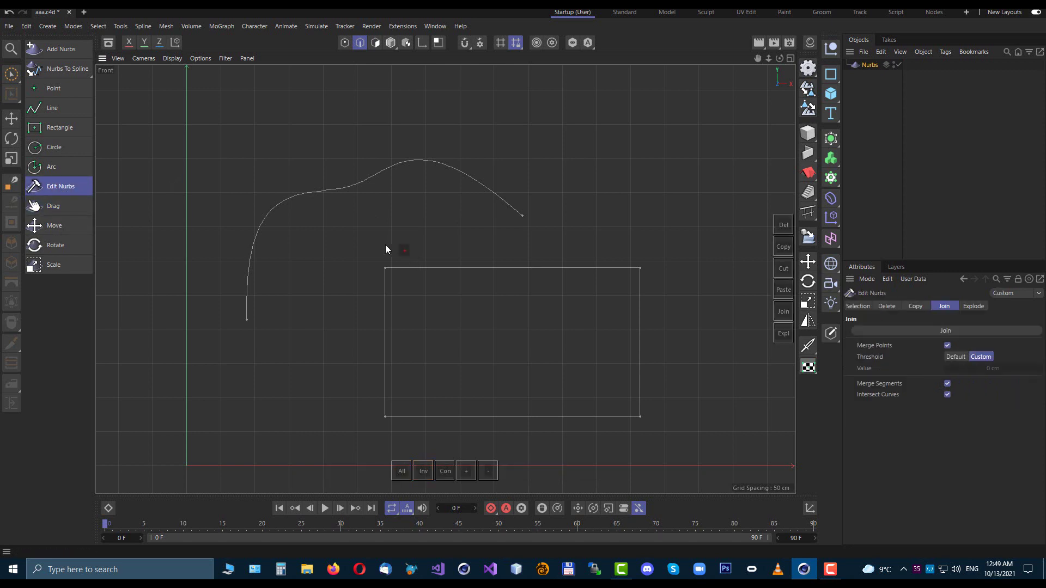
left_click(380, 172)
left_click(462, 268, "shift")
With the Drag tool, shift the rectangle's top edge slightly down and left, and the wavy curve up and right
key("space")
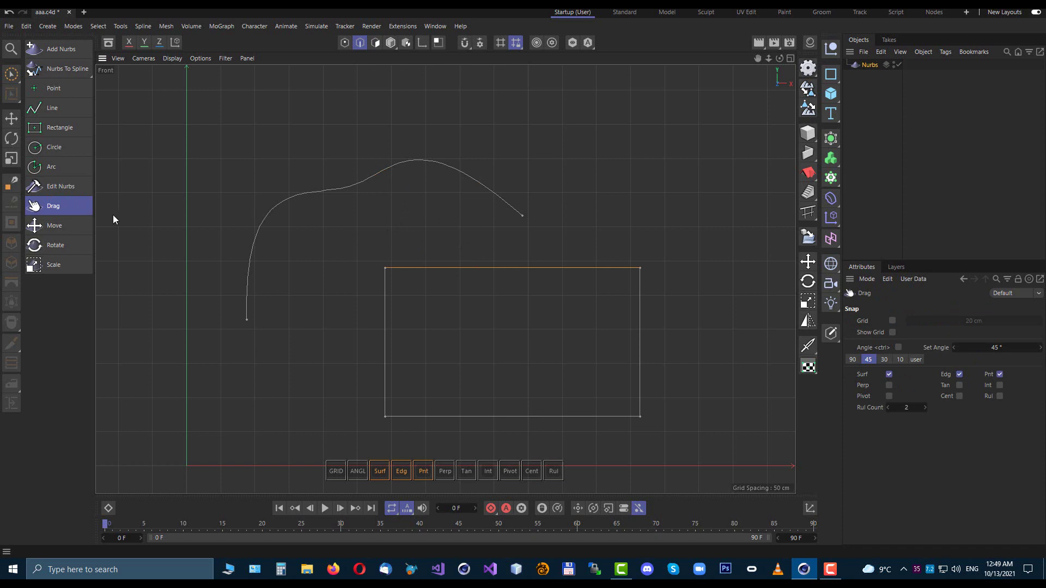
left_click_drag(462, 278, 481, 251)
key("space")
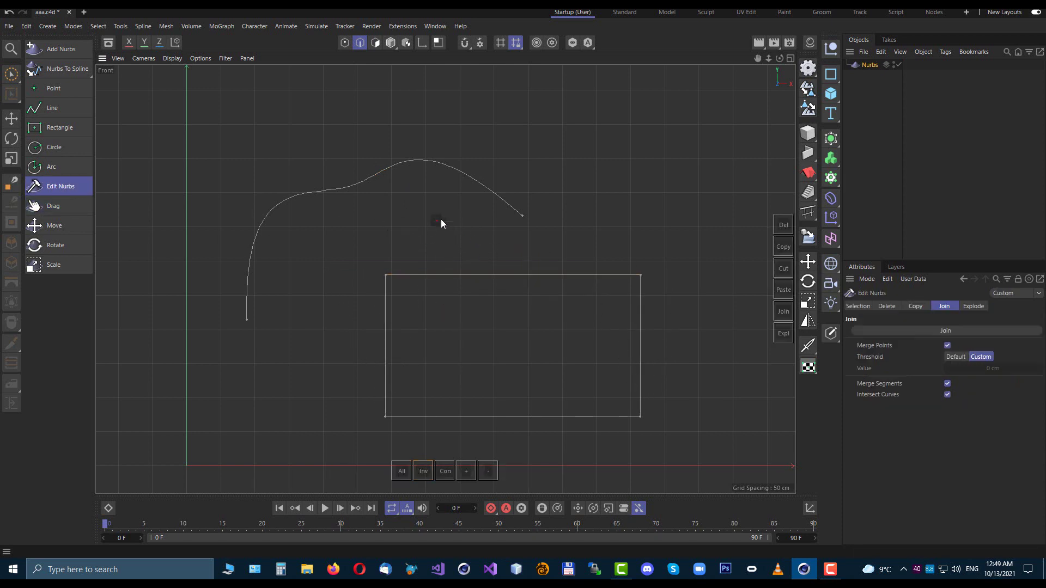
left_click(53, 206)
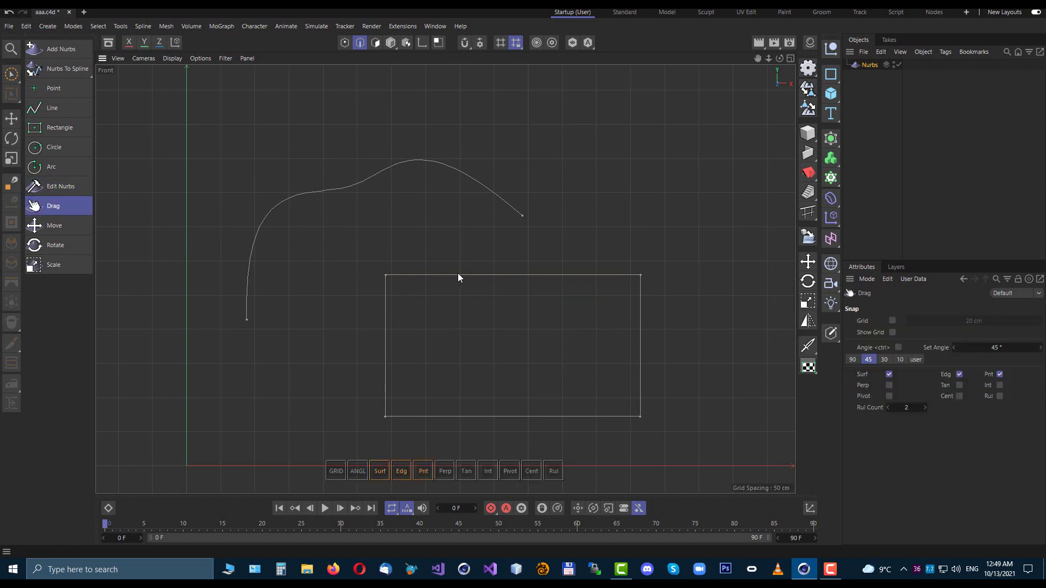
mouse_move(449, 277)
left_mouse_down()
mouse_move(465, 247)
mouse_move(436, 276)
left_mouse_up()
left_click_drag(460, 173, 467, 140)
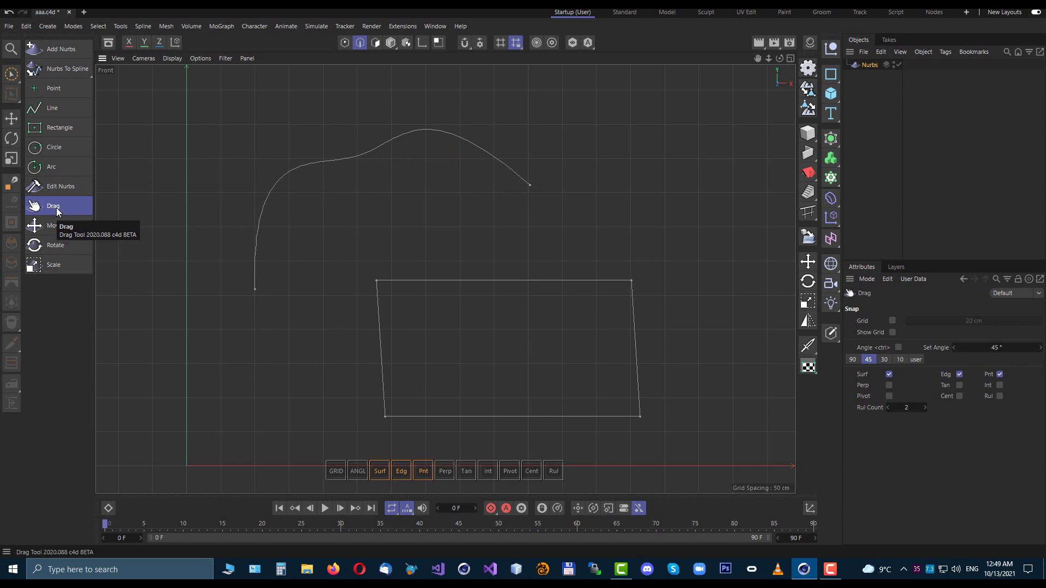
In Points mode, nudge the curve's uppermost control point right and move the quadrilateral's top-left corner right along its top edge
left_click(345, 45)
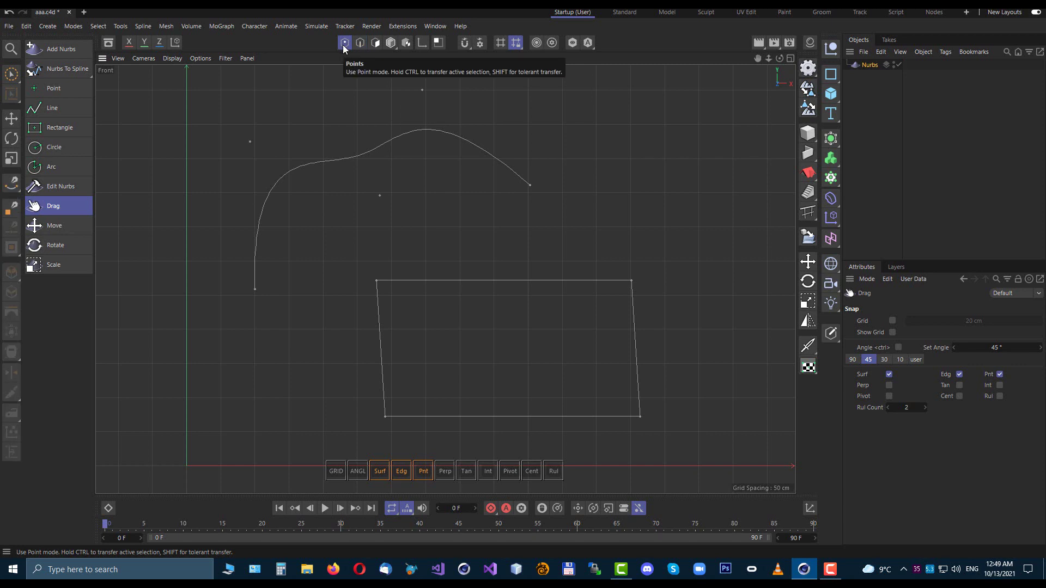
left_click_drag(533, 186, 498, 165)
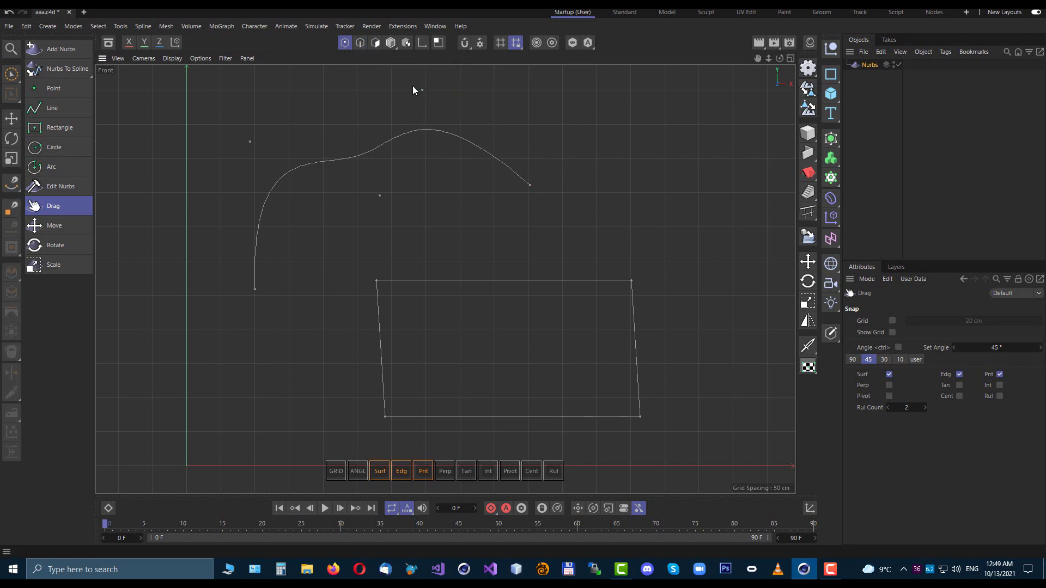
left_click_drag(429, 91, 437, 91)
left_click_drag(378, 282, 409, 283)
In Edges mode, reposition the quadrilateral's top edge and shift its right edge outward and slightly up
left_click(360, 42)
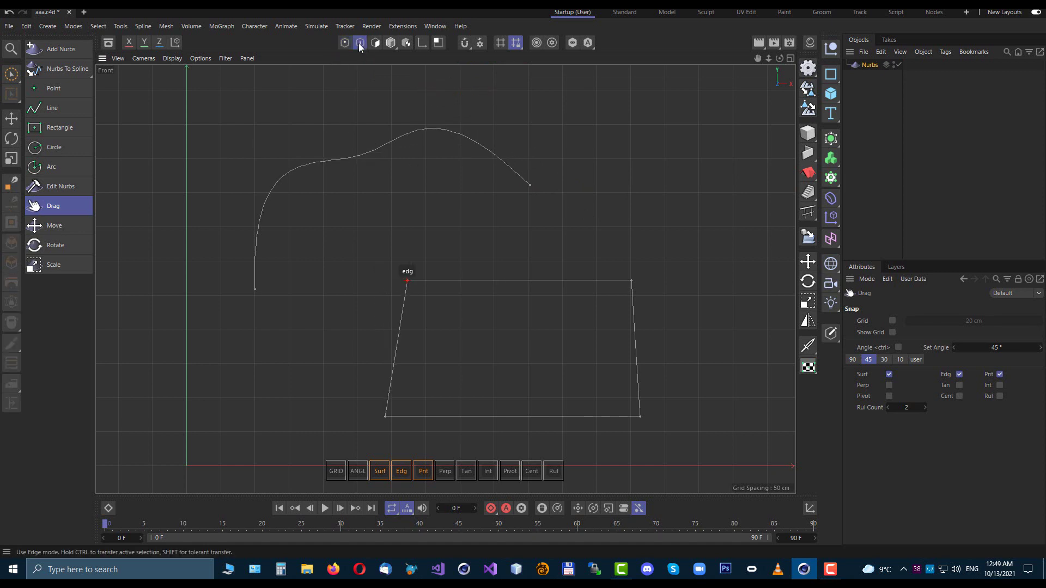
mouse_move(537, 281)
left_mouse_down()
mouse_move(567, 236)
mouse_move(531, 280)
left_mouse_up()
left_click_drag(632, 344, 670, 329)
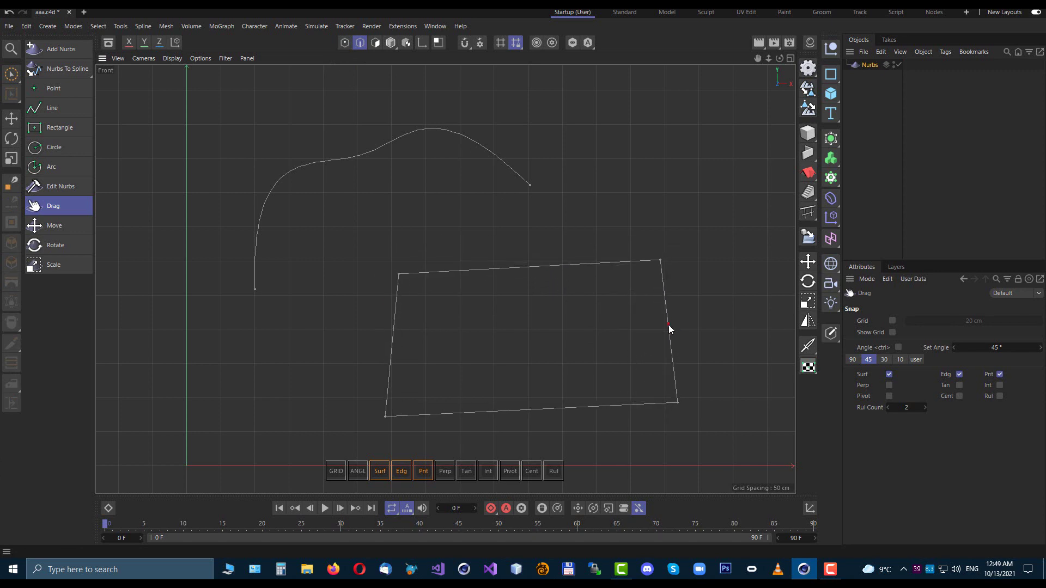
Shift the curve left and the quadrilateral up-left in Polygons mode, and the whole Nurbs object up-right in Model mode
left_click(377, 45)
left_click_drag(425, 135, 354, 121)
mouse_move(524, 273)
left_mouse_down()
mouse_move(500, 292)
mouse_move(507, 265)
left_mouse_up()
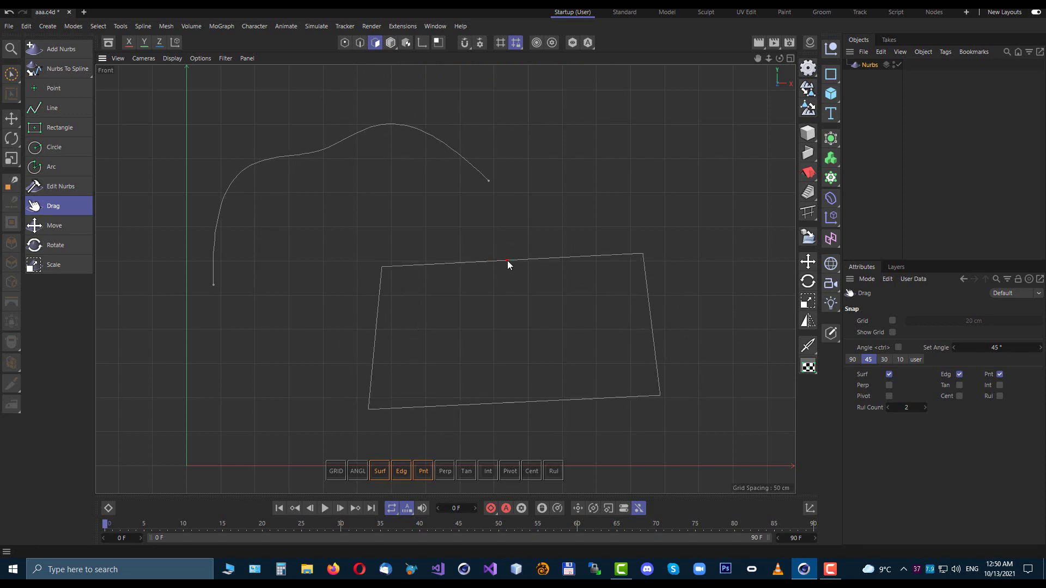
left_click(391, 42)
left_click_drag(552, 193, 577, 178)
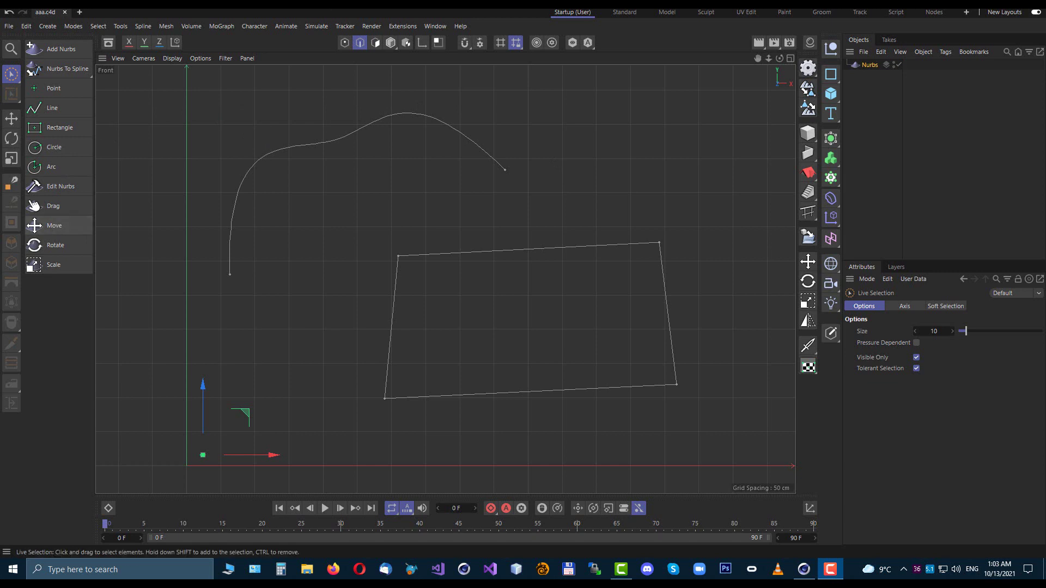
Select the wavy curve with Edit Nurbs and move it so its lower-left end snaps to the quadrilateral's top-left corner
right_click(342, 91)
left_click(49, 185)
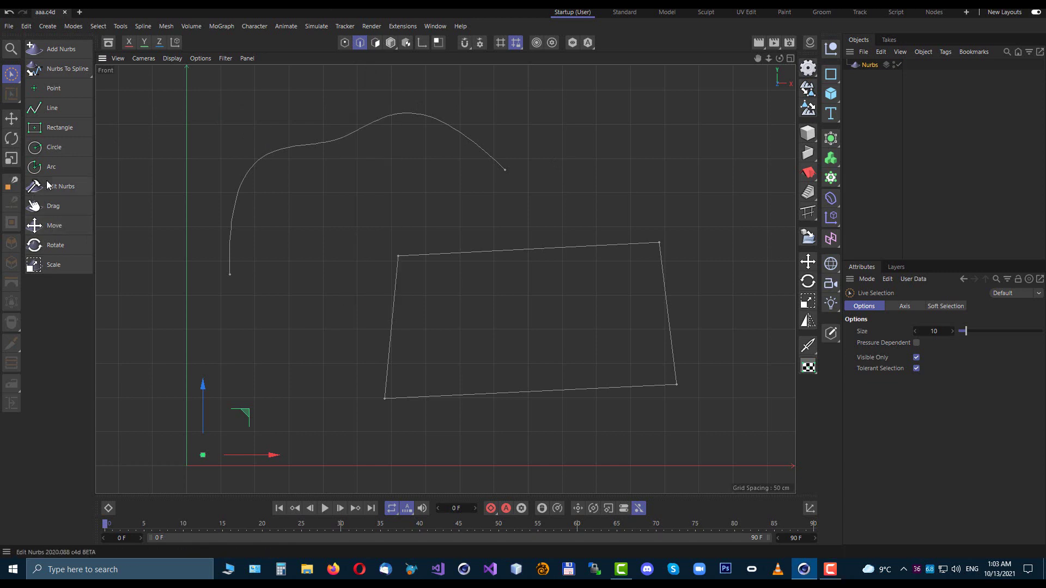
left_click(49, 185)
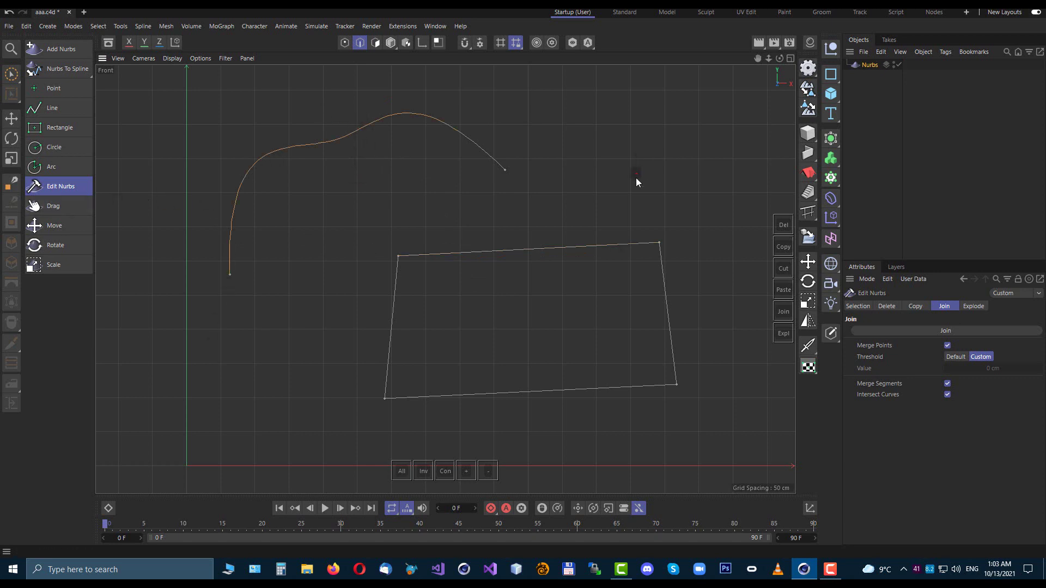
left_click(54, 225)
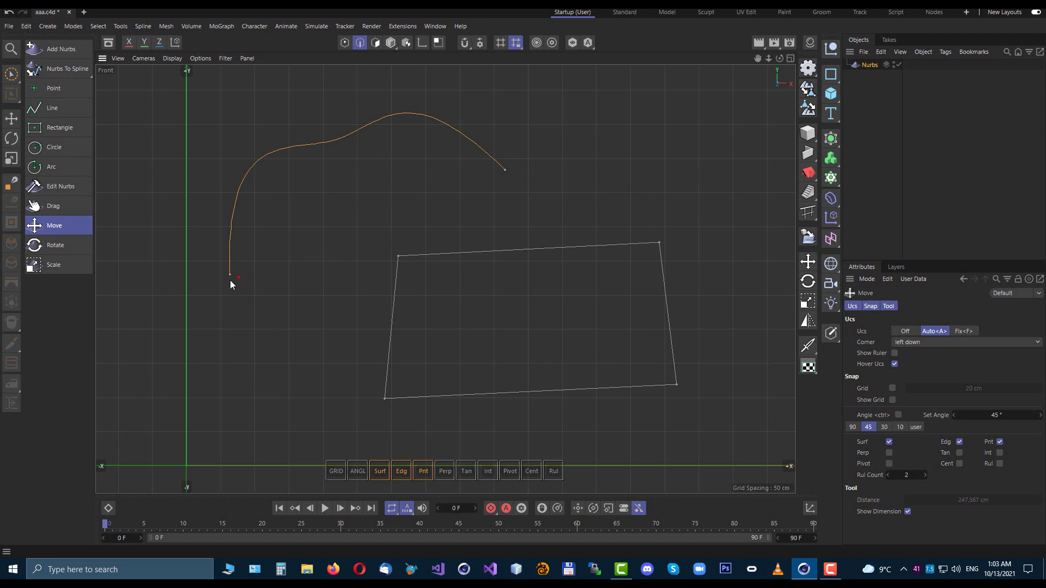
left_click_drag(230, 280, 230, 277)
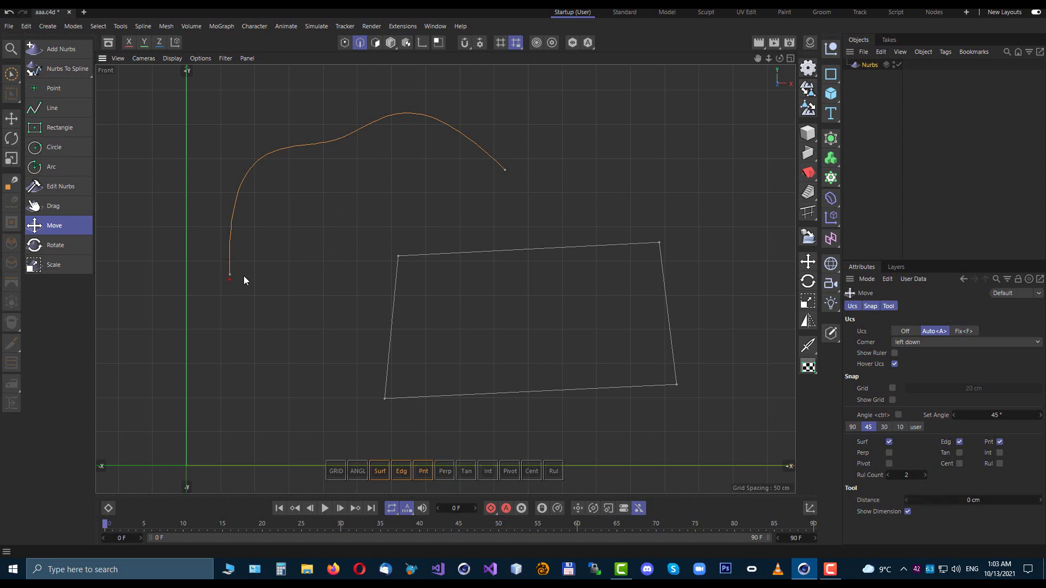
left_click_drag(230, 275, 396, 257)
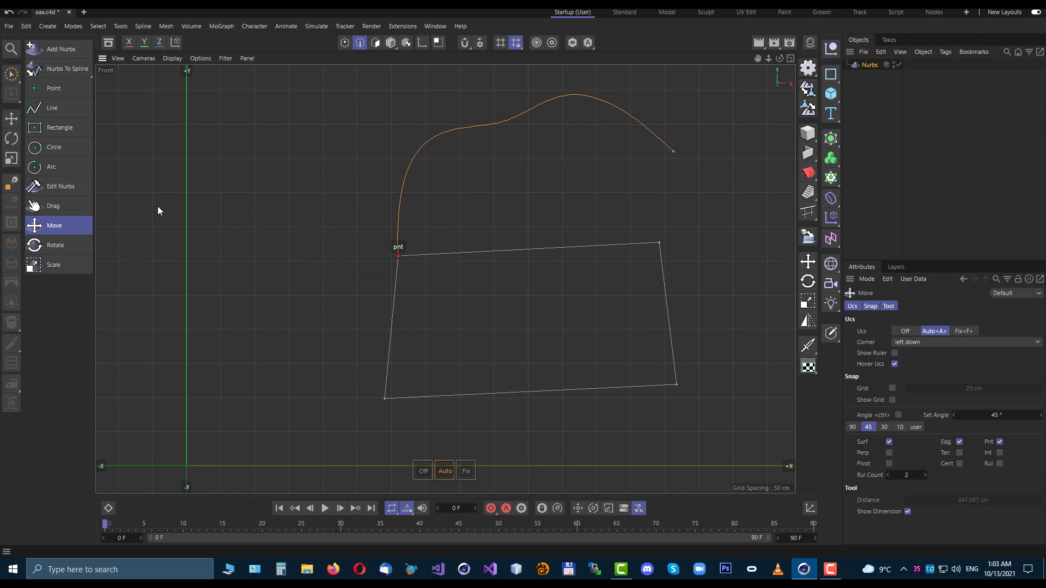
Rotate the curve about the shared top-left corner until its far end lines up with the quadrilateral's top edge
left_click(55, 245)
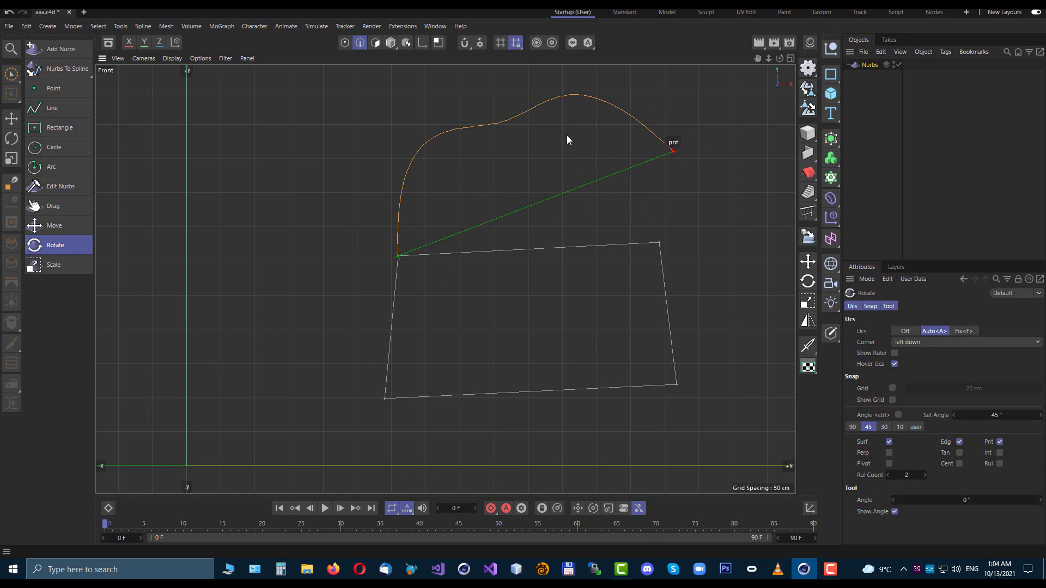
left_click_drag(579, 142, 629, 243)
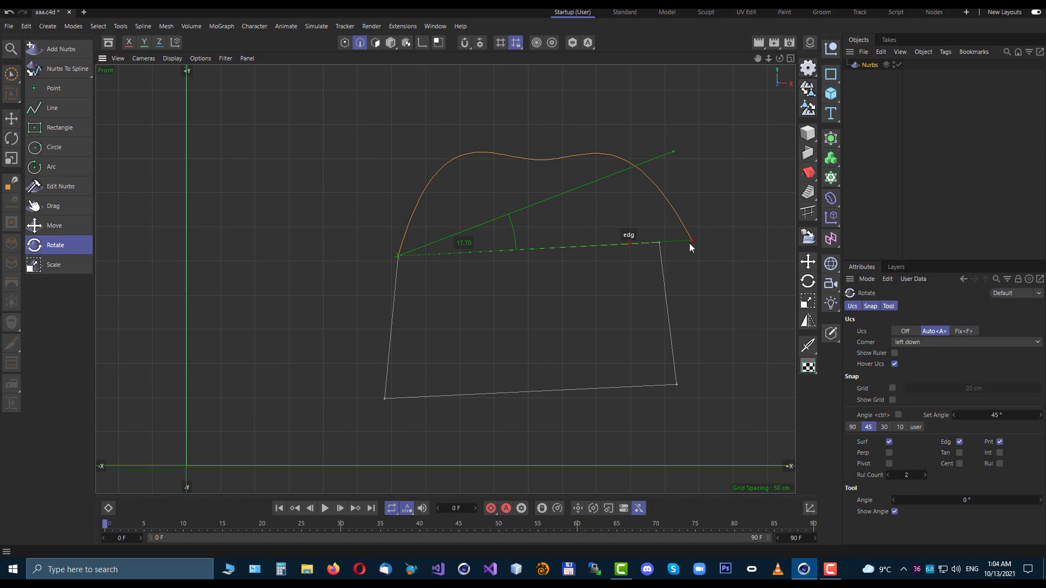
left_click_drag(696, 193, 695, 194)
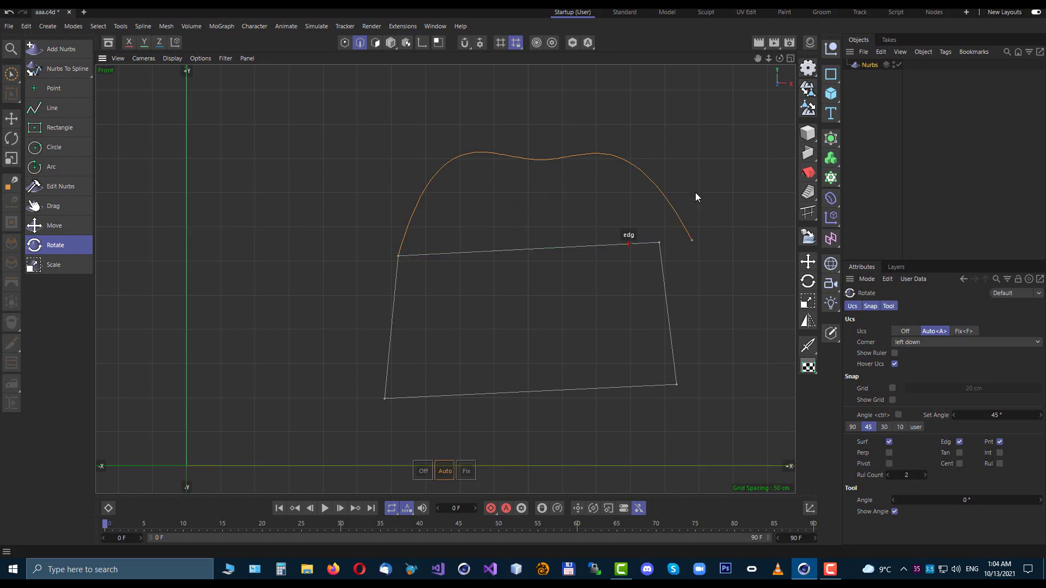
Scale the curve from the shared corner so its far end snaps to the quadrilateral's top-right corner, comparing 1D with 2D mode
left_click(52, 266)
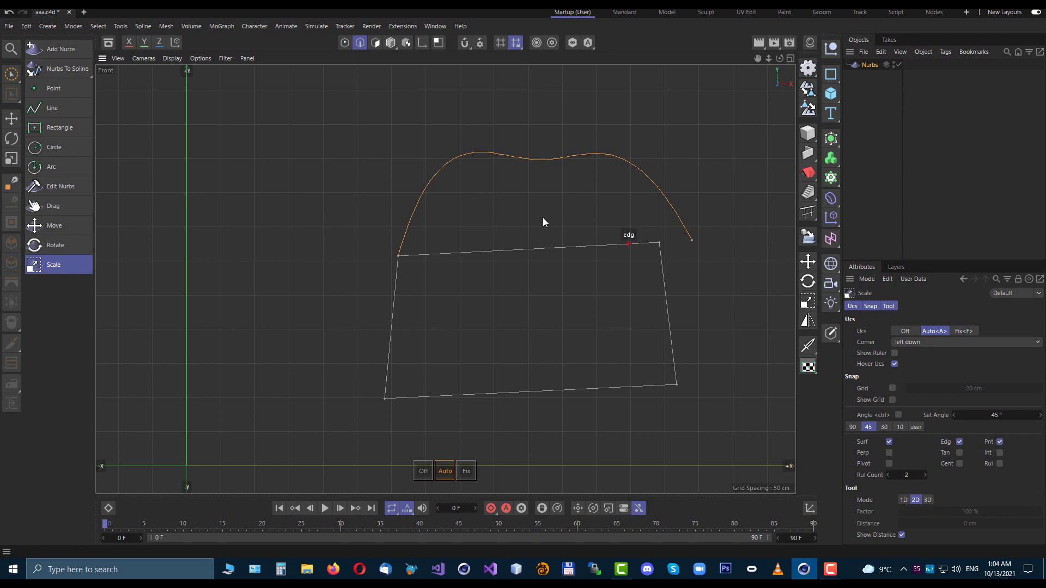
left_click_drag(396, 257, 695, 239)
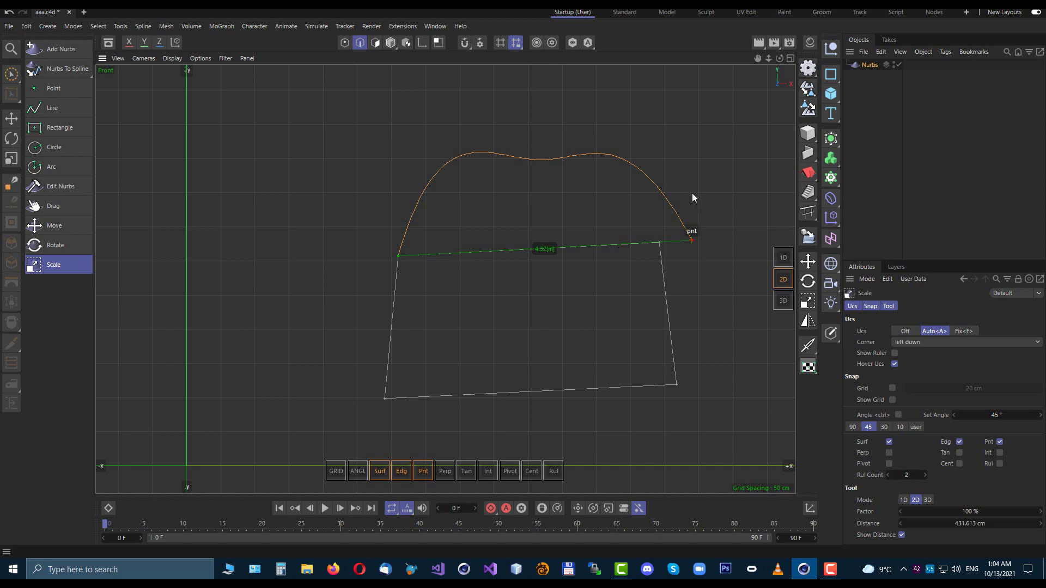
left_click_drag(674, 227, 661, 240)
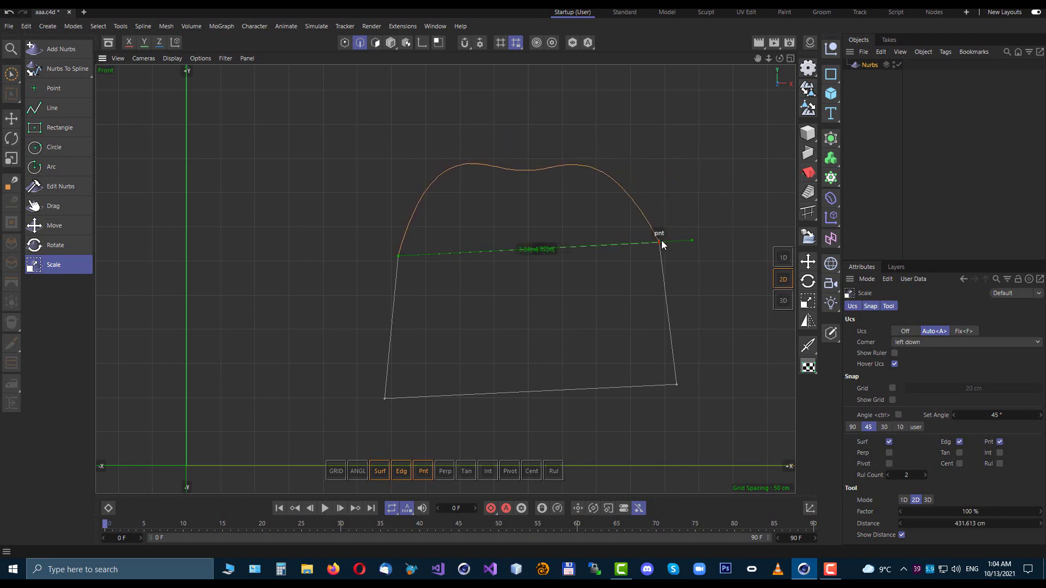
left_click(784, 260)
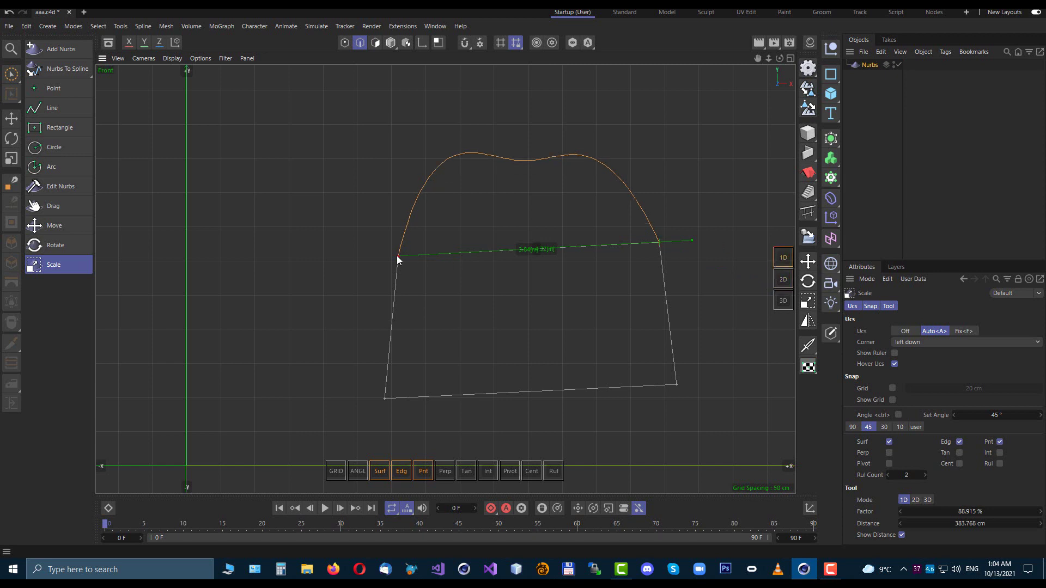
left_click(784, 280)
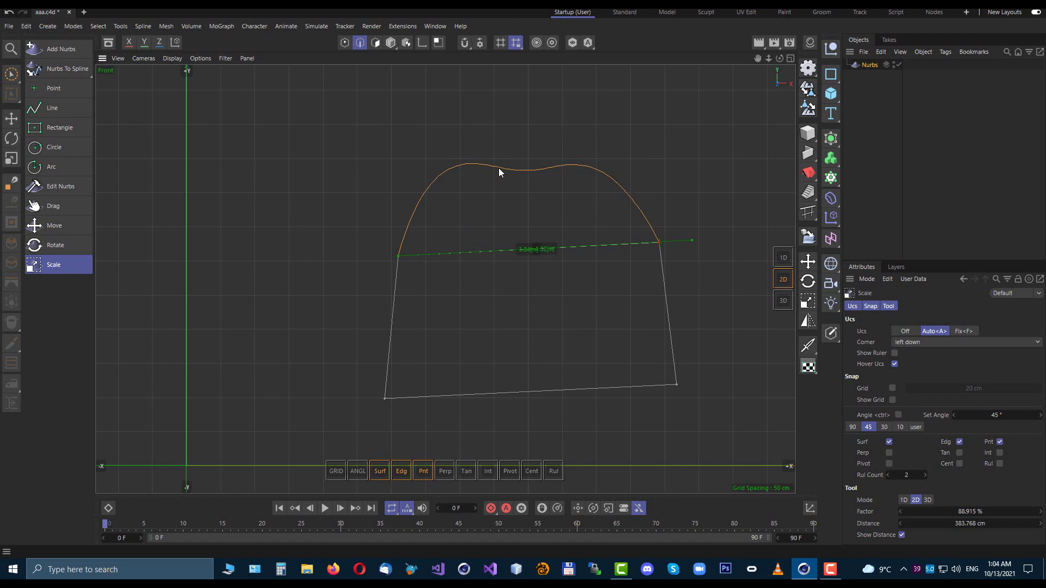
left_click(649, 185)
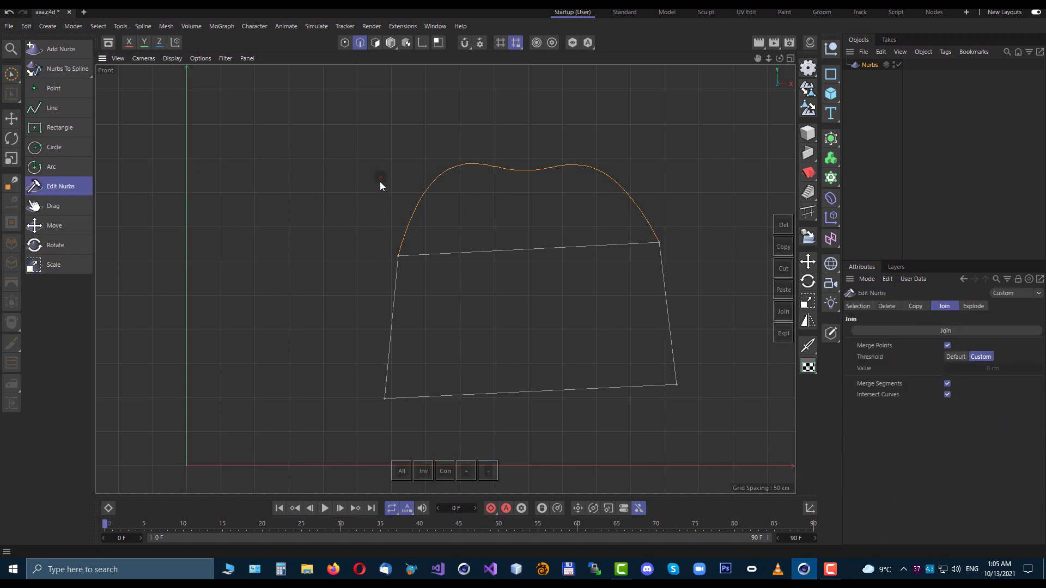
key("space")
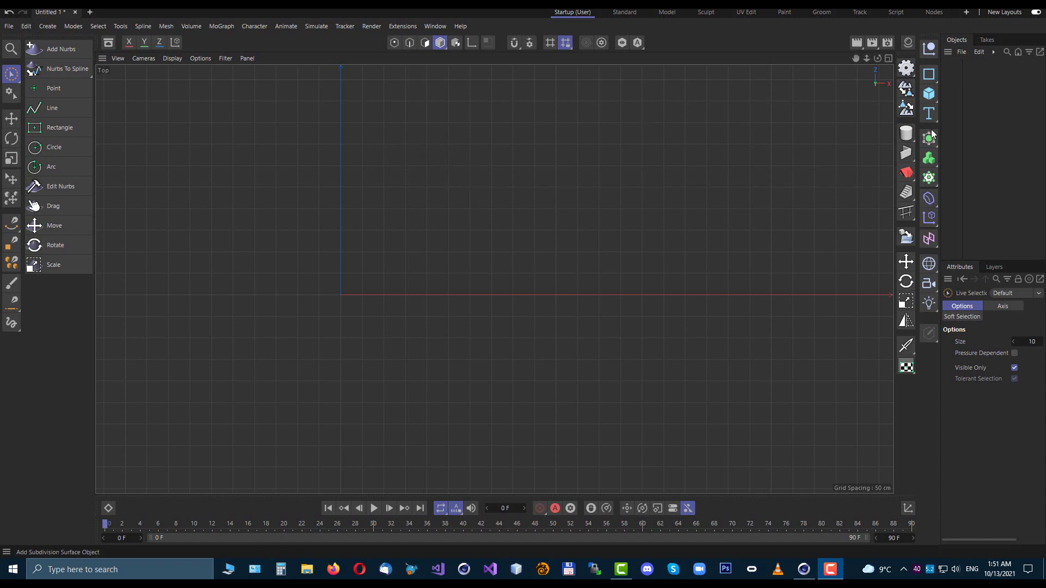
Add a cube in the Top view, make it editable and move it about 350 cm up and left of the origin
left_click(929, 97)
left_click(392, 238)
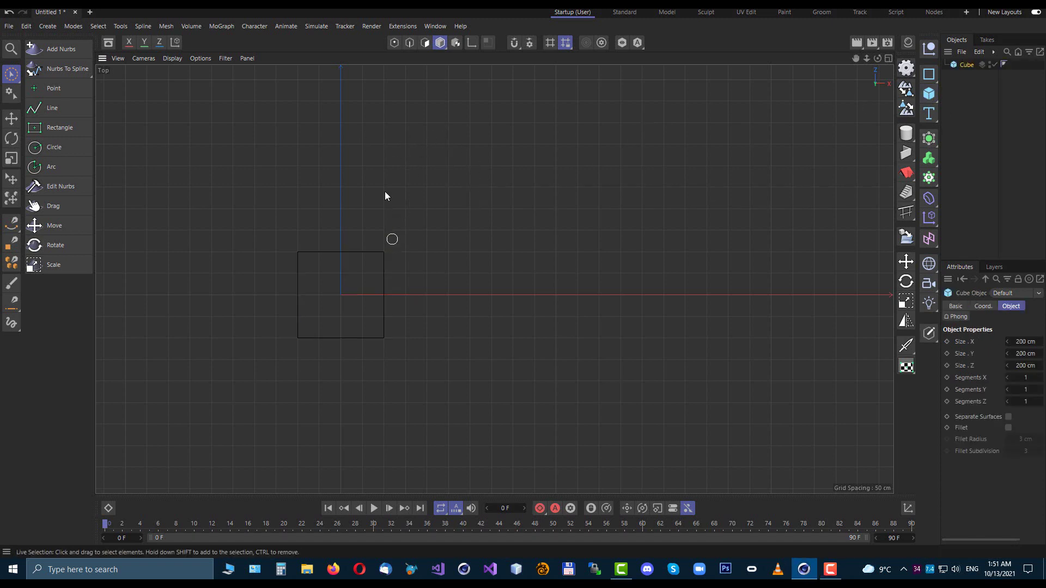
left_click(390, 252)
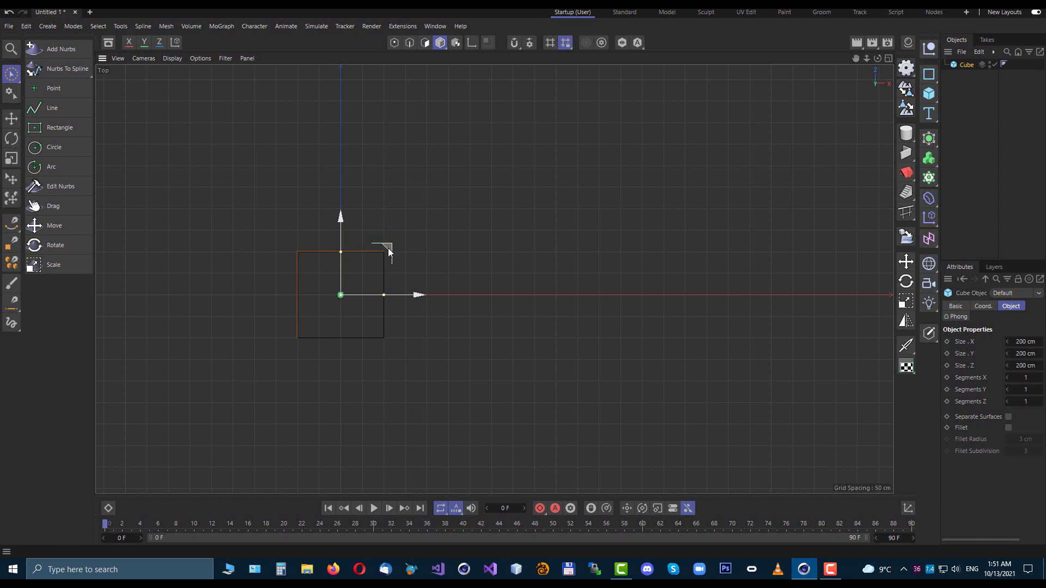
key("c")
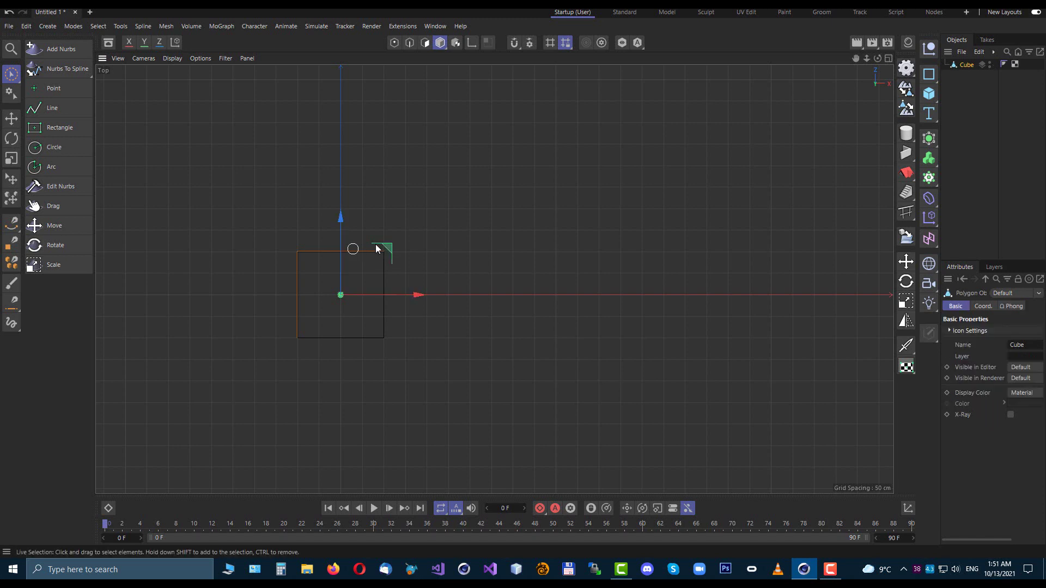
left_click_drag(390, 246, 296, 132)
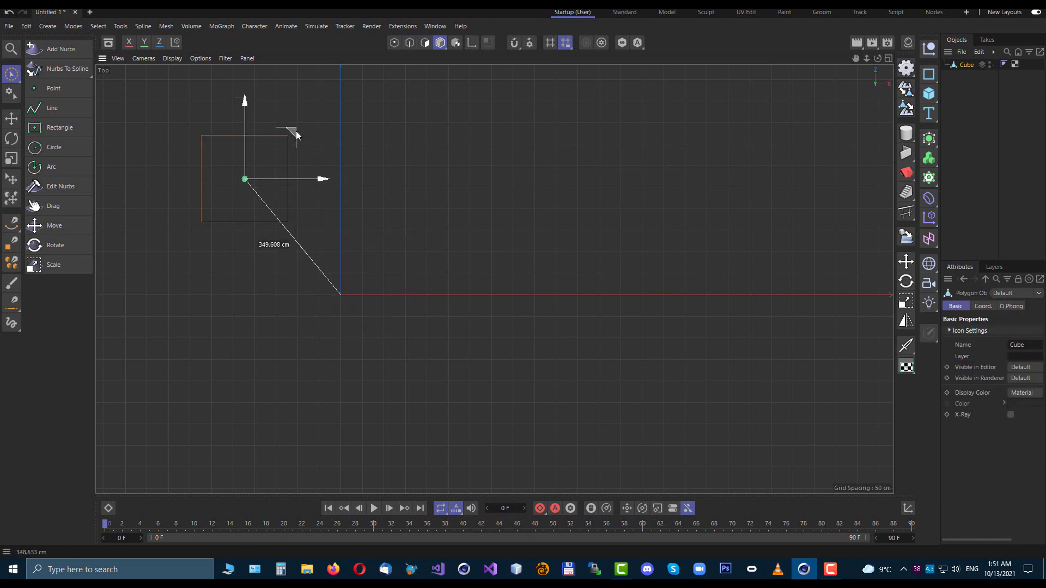
Add a rectangle spline and move it up and right of the origin, beside the cube
left_click(929, 74)
left_click(391, 248)
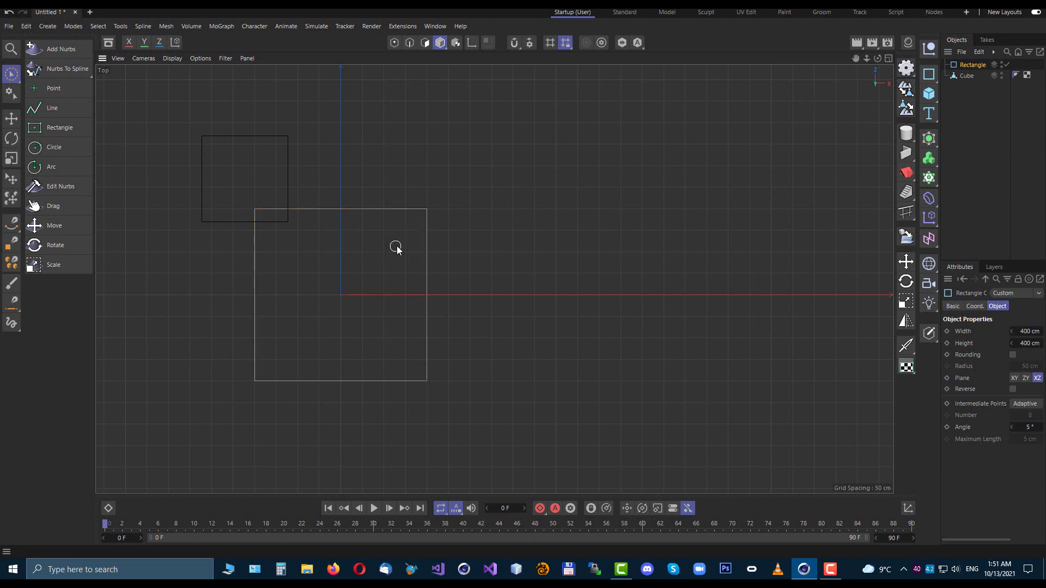
left_click(421, 208)
left_click_drag(383, 246, 493, 143)
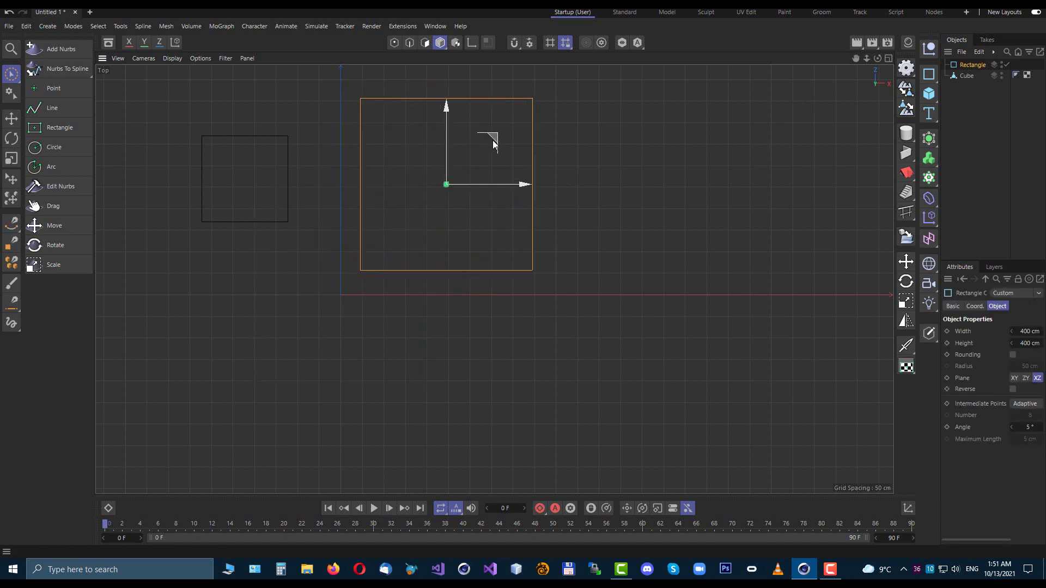
Add a text spline to the right of the rectangle spline and draw a cylinder below the cube
left_click(929, 114)
left_click_drag(340, 234, 607, 129)
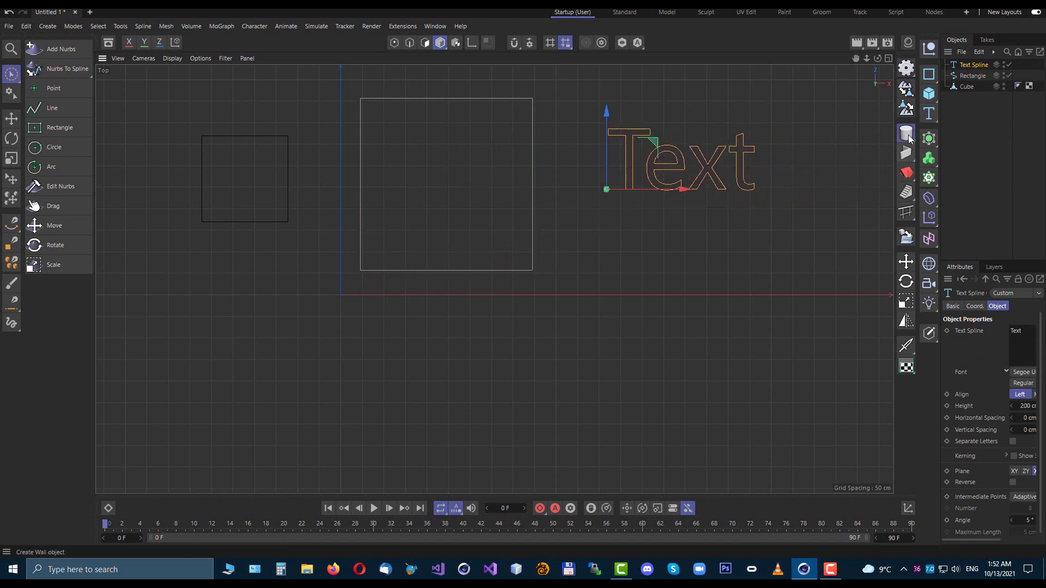
left_click(906, 132)
left_click(253, 346)
left_click(307, 406)
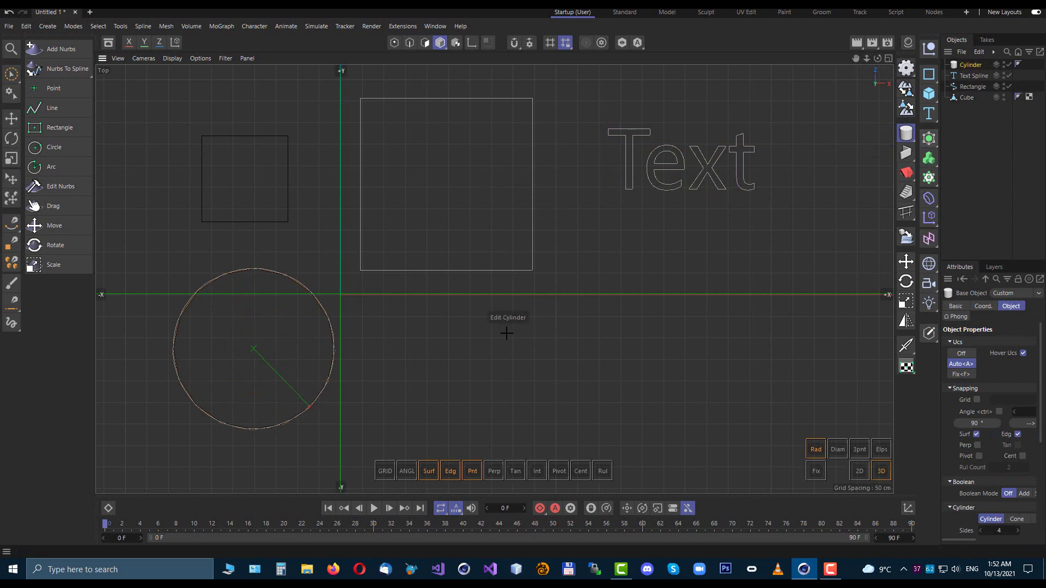
Draw a rectangular stair corner to corner below the rectangle spline
left_click(906, 192)
left_click(421, 316)
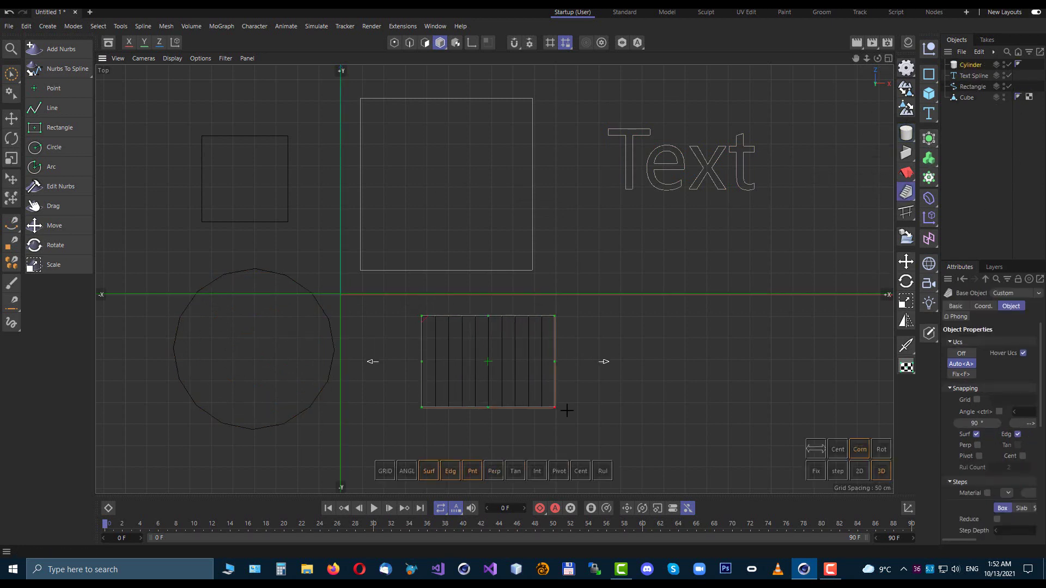
left_click(572, 418)
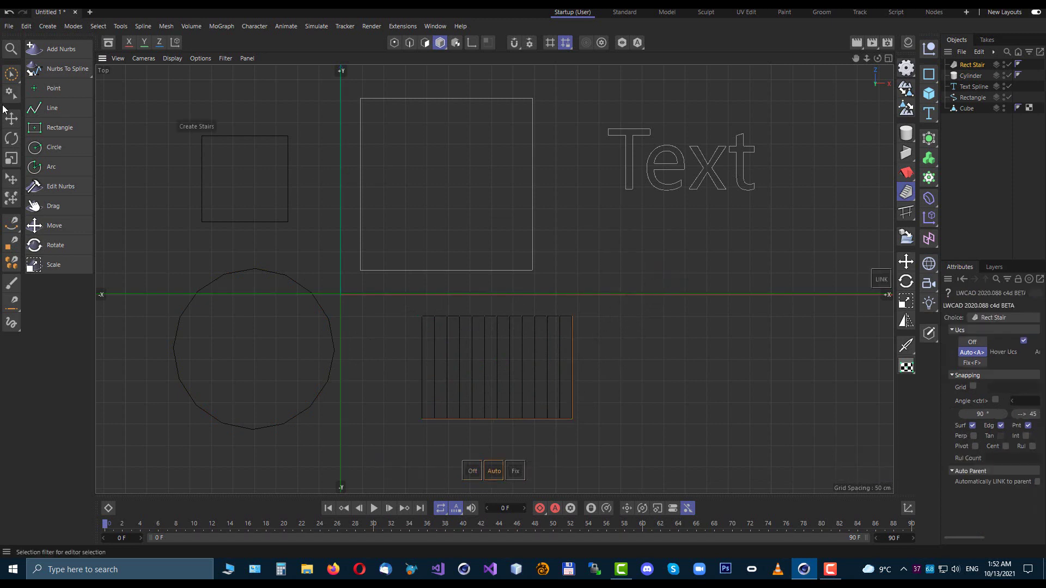
Draw a Nurbs circle by radius below the text spline and shift its centre slightly
left_click(64, 154)
left_click(691, 308)
left_click(727, 353)
left_click(685, 316)
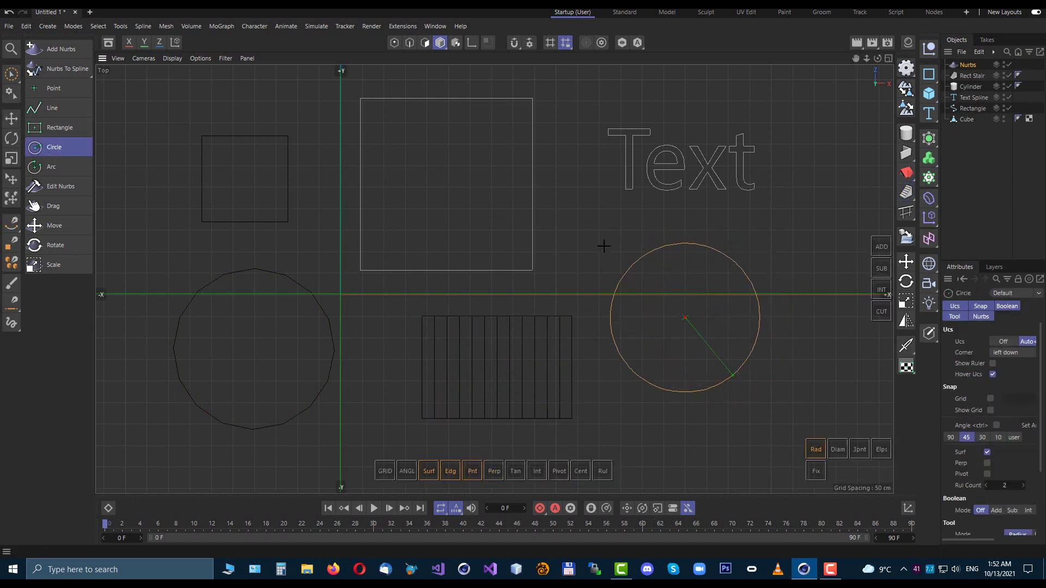
Draw a Nurbs line from beside the circle to the cube's lower-right corner, and start a wall at the rectangle spline's lower-right corner
left_click(50, 108)
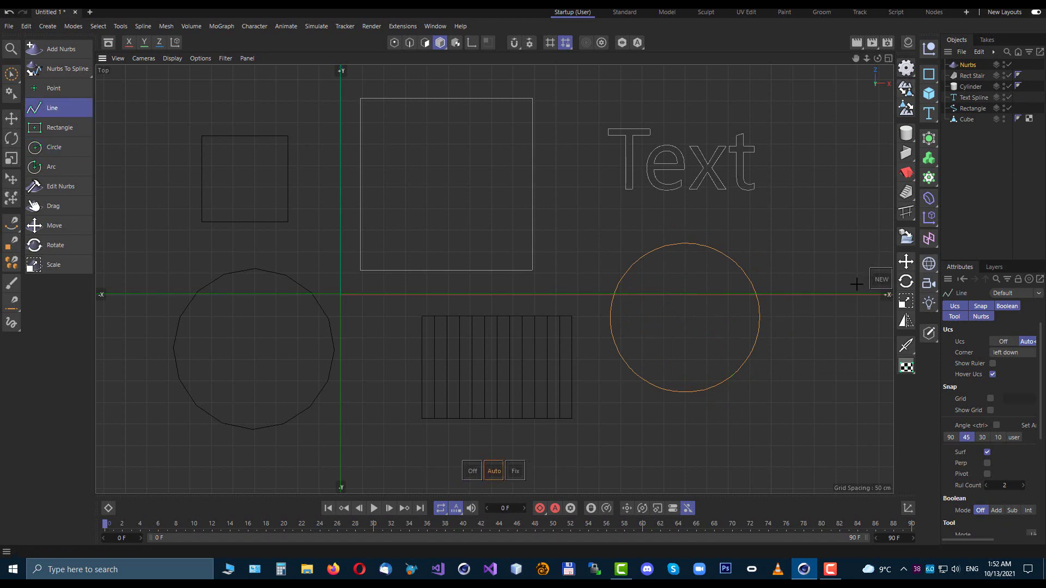
left_click(814, 252)
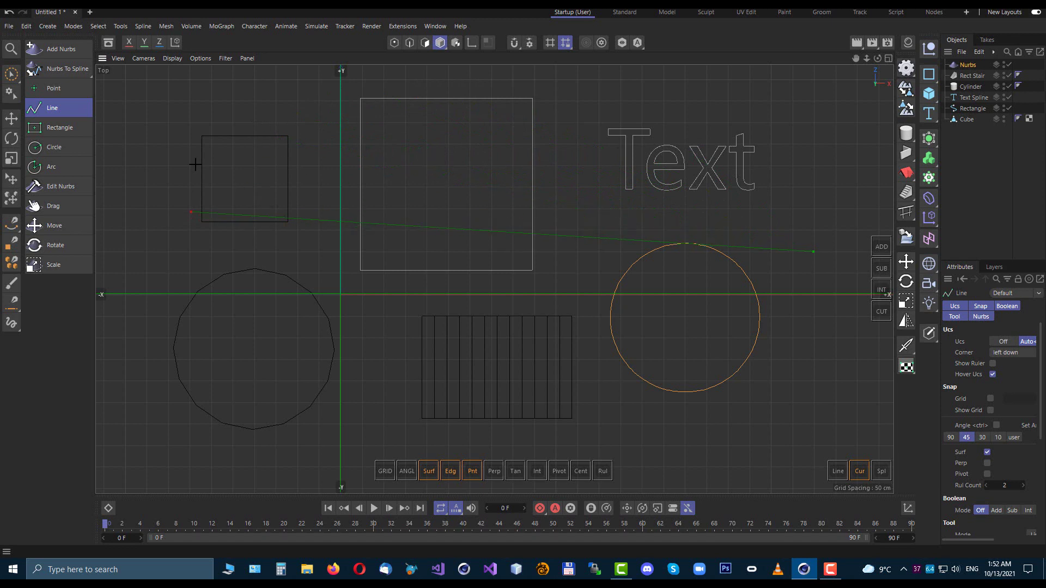
left_click(313, 198)
left_click_drag(313, 198, 288, 221)
left_click(904, 155)
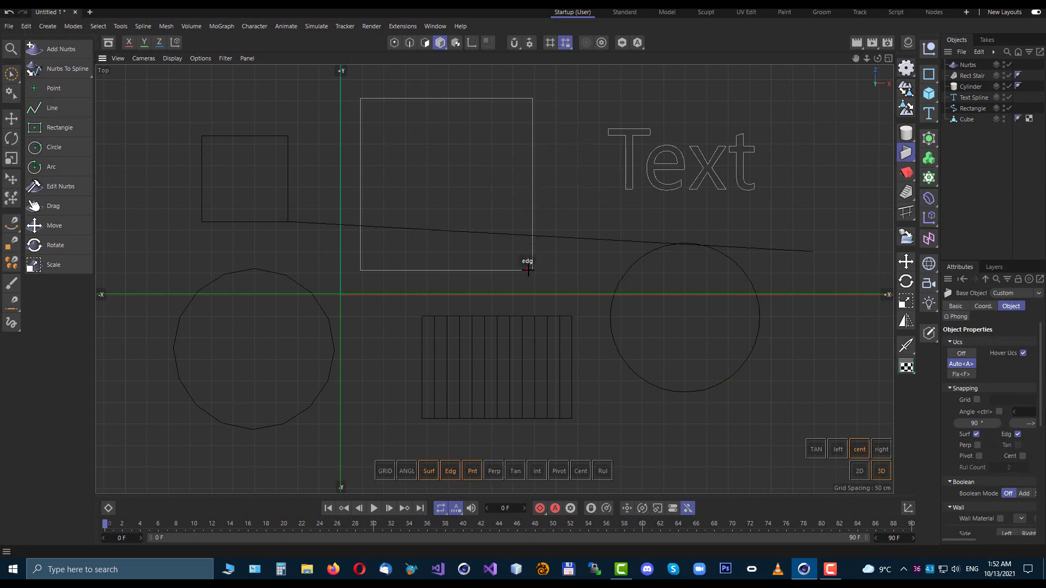
mouse_move(532, 270)
left_mouse_down()
mouse_move(532, 99)
mouse_move(629, 145)
mouse_move(635, 163)
mouse_move(726, 173)
mouse_move(738, 143)
mouse_move(757, 305)
mouse_move(661, 398)
mouse_move(449, 376)
mouse_move(250, 412)
mouse_move(199, 274)
mouse_move(536, 351)
mouse_move(584, 262)
left_mouse_up()
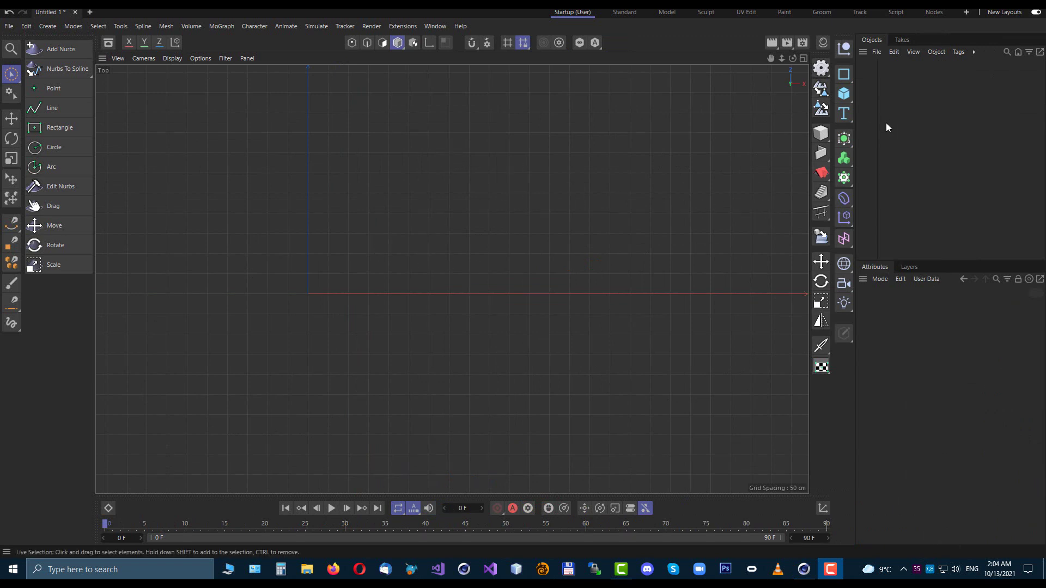
Draw a box above the X axis in the Top view and examine its Snapping, Box and Boolean settings
left_click(822, 132)
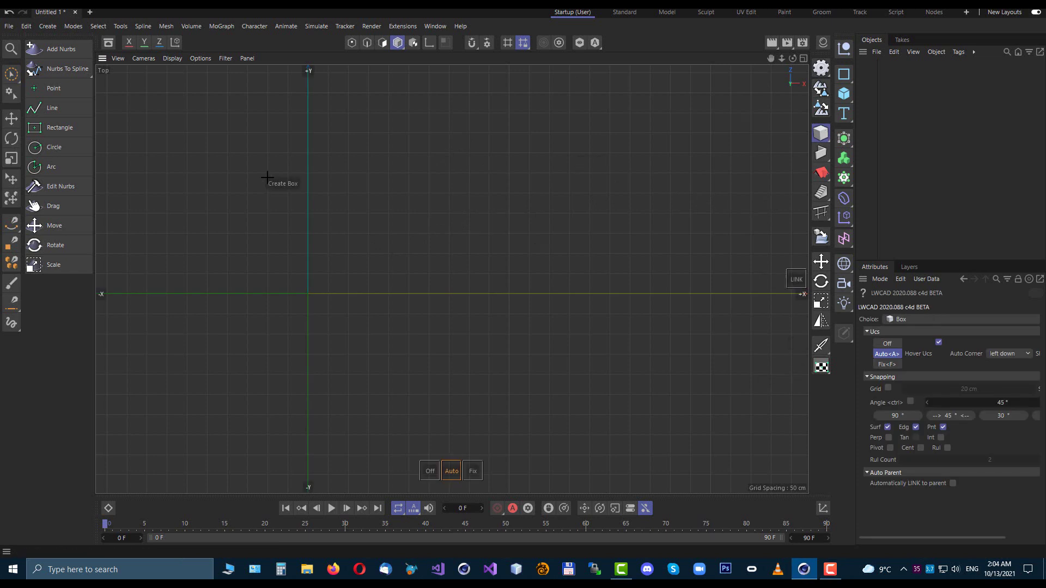
left_click(327, 129)
left_click(509, 270)
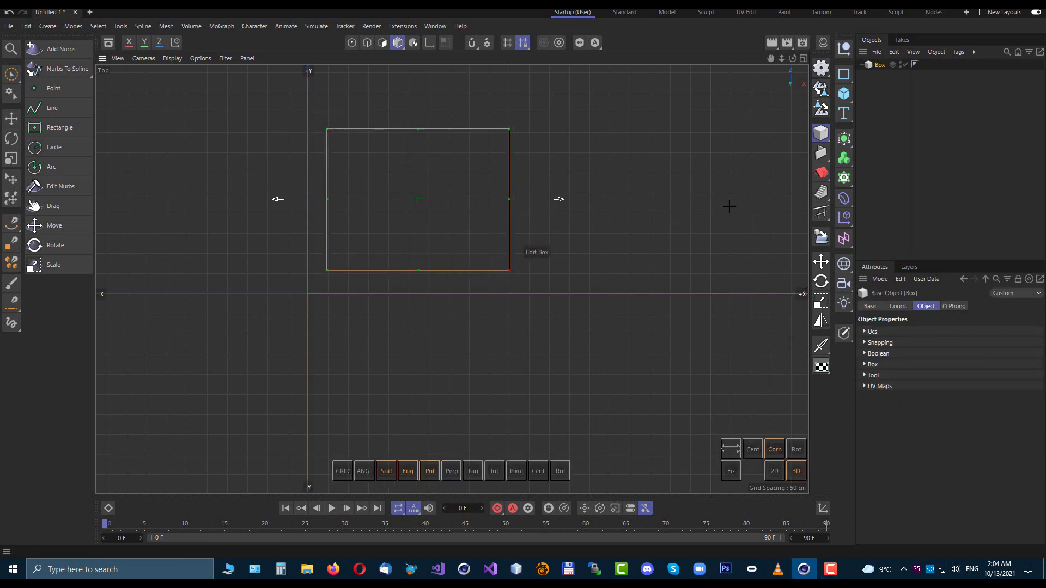
left_click(865, 343)
left_click(866, 343)
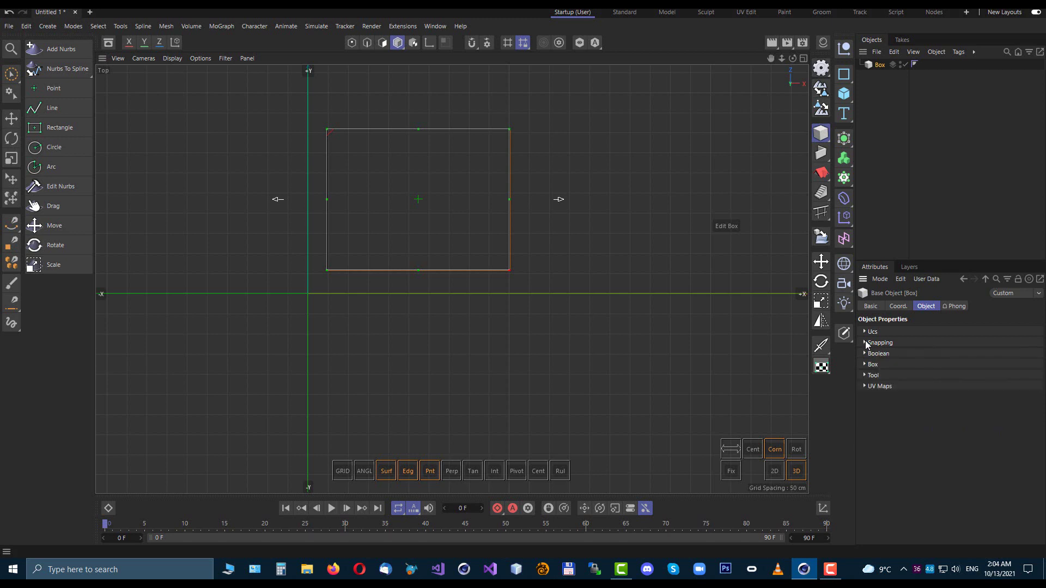
left_click(864, 364)
left_click(863, 365)
left_click(865, 354)
left_click(865, 352)
Draw a Nurbs rectangle about 252 by 318 cm beside the box and examine its Tool, Boolean, Snap and Ucs settings
left_click(55, 130)
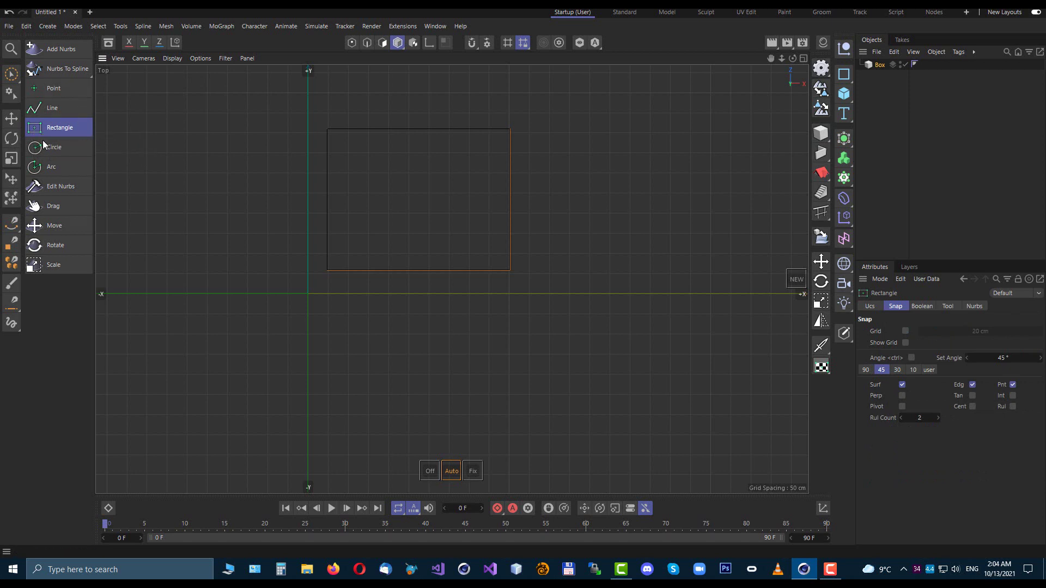
left_click_drag(530, 150, 631, 278)
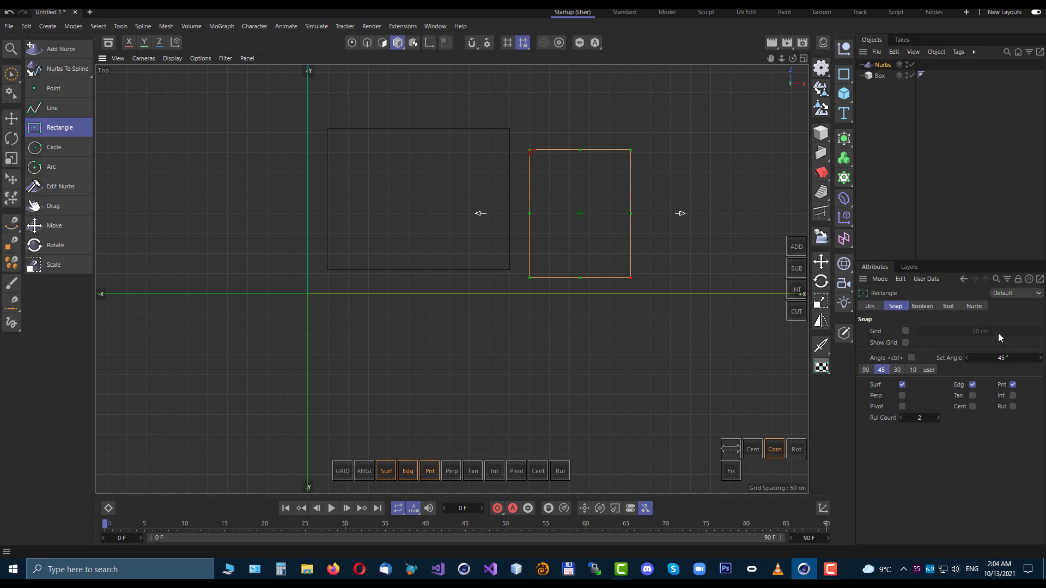
left_click(948, 306)
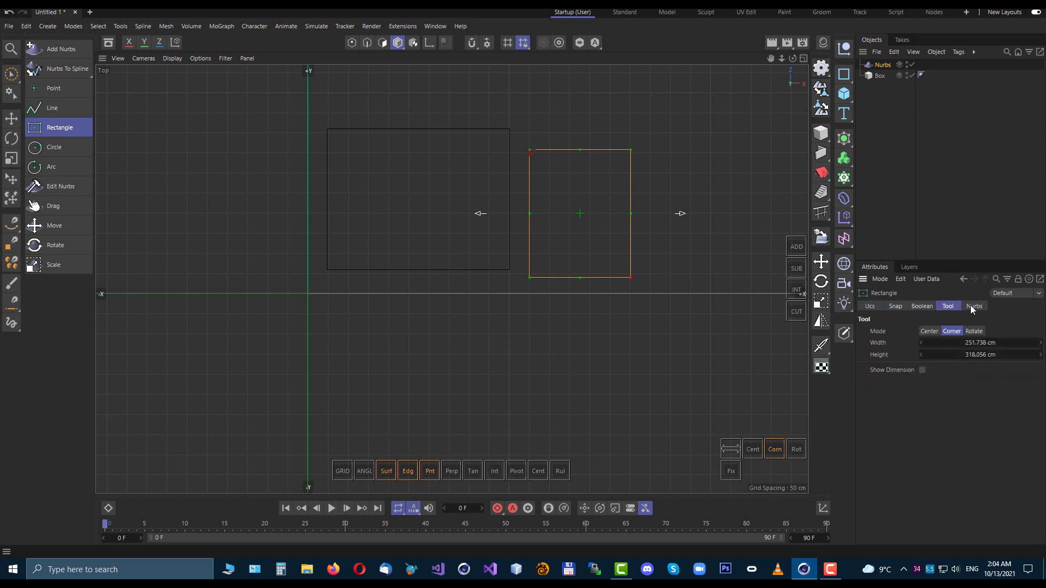
left_click(919, 307)
left_click(896, 306)
left_click(875, 306)
left_click(896, 306)
left_click(922, 306)
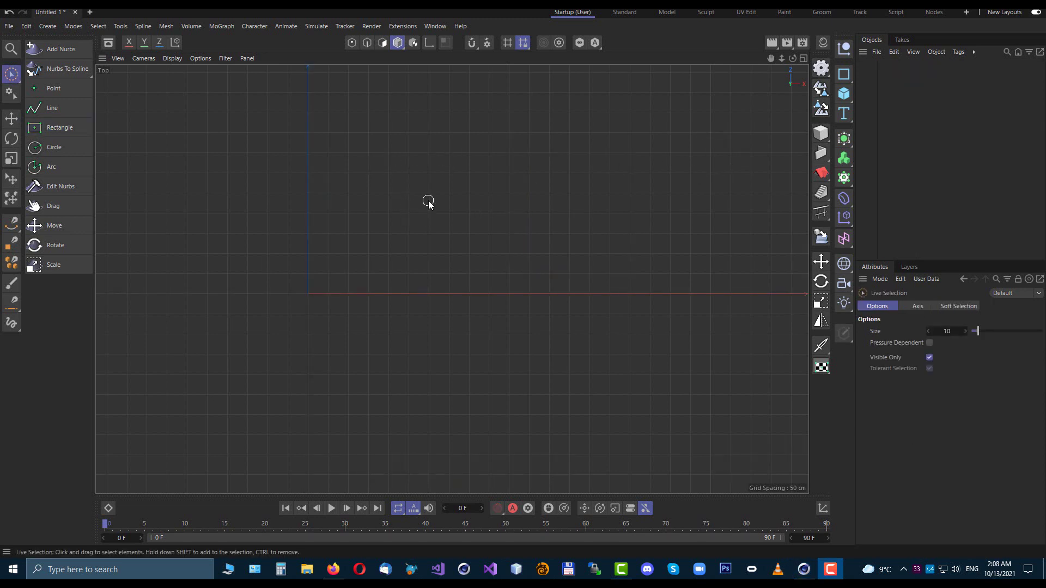
Draw a box above the X axis and narrow it by moving its upper-right corner inward and slightly up
left_click(821, 133)
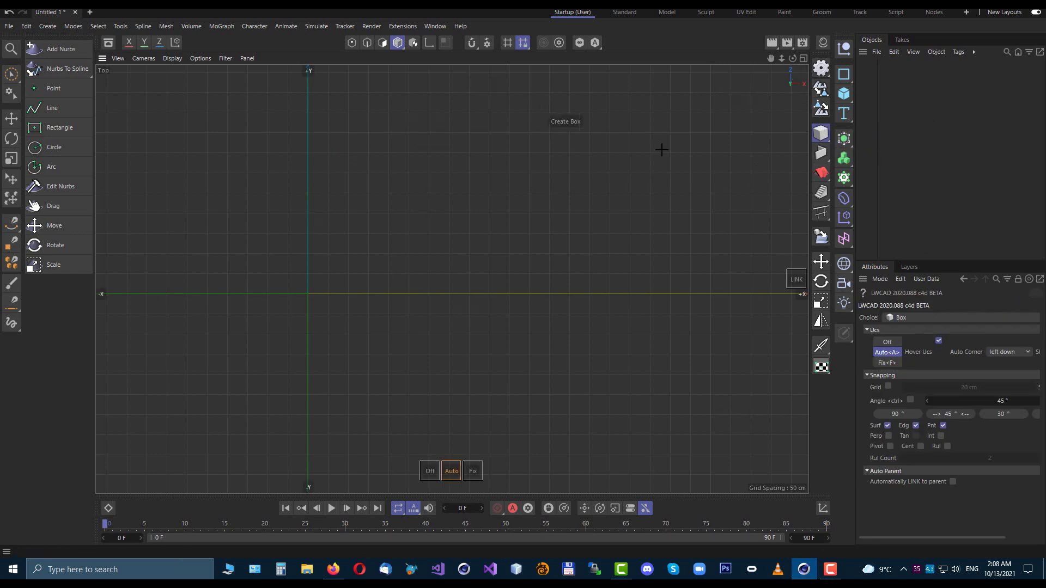
left_click(340, 130)
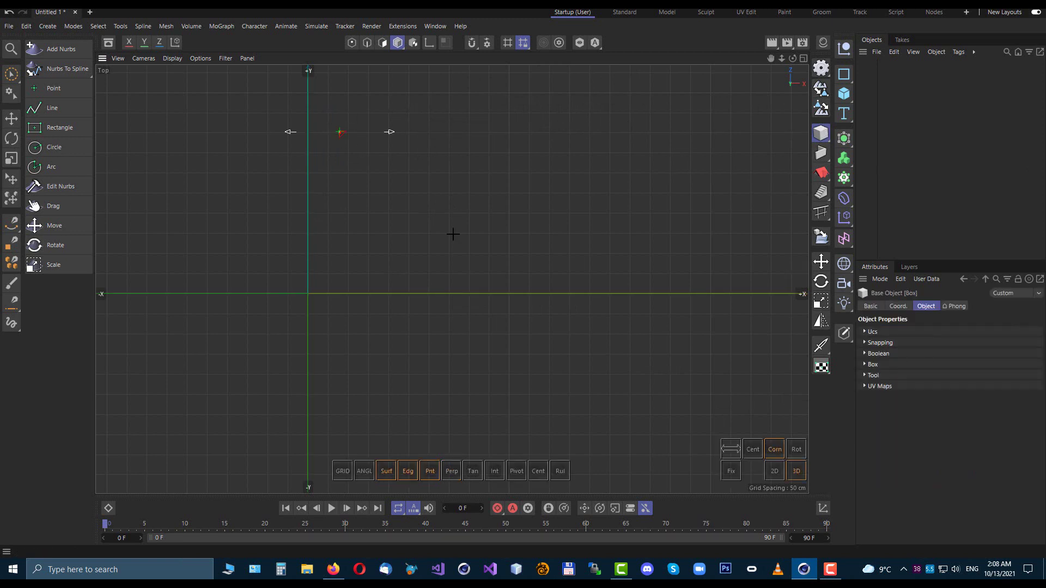
left_click(518, 276)
left_click(514, 130)
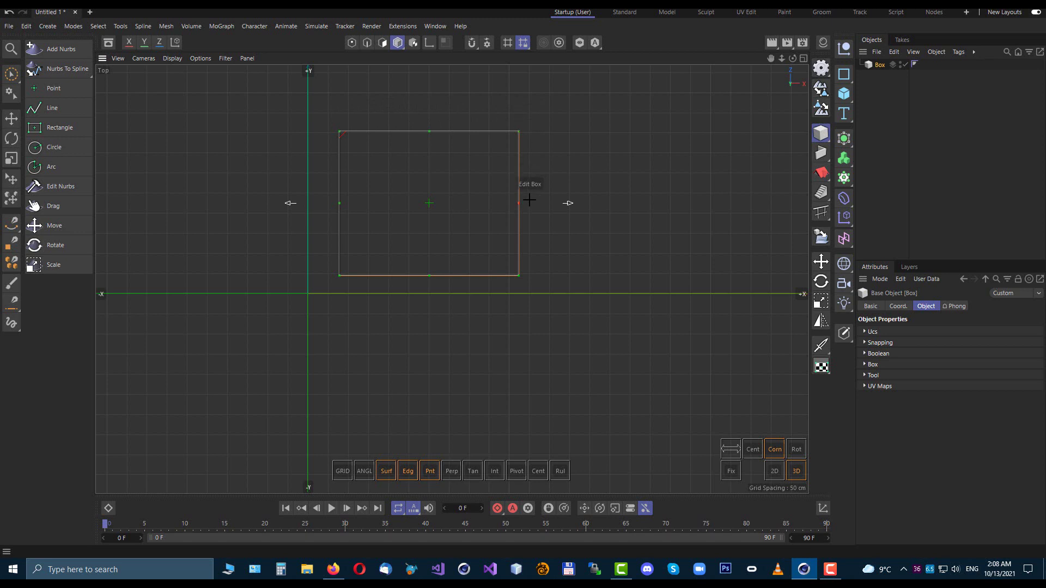
left_click_drag(520, 130, 425, 121)
Draw a centred zigzag wall of five segments, starting below the box and rising to its right
left_click(821, 153)
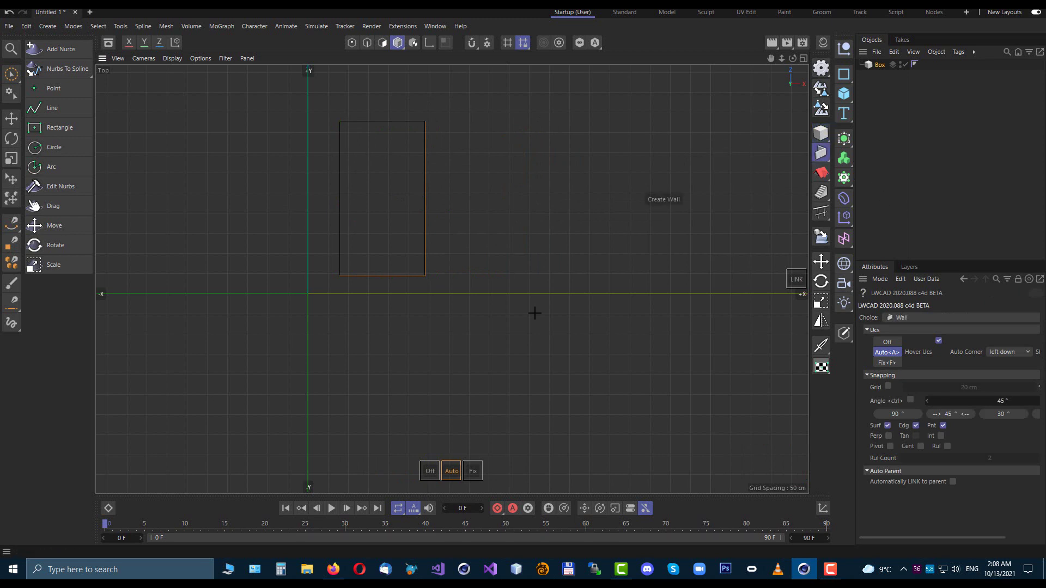
left_click(361, 363)
left_click(489, 395)
left_click(504, 260)
left_click(598, 313)
left_click(614, 213)
left_click(683, 189)
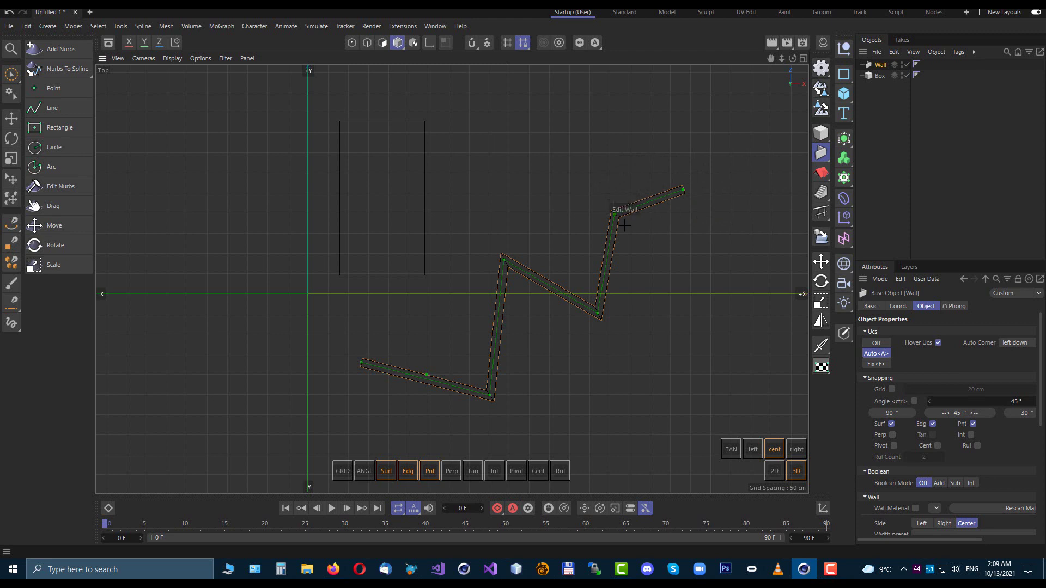
Extend the wall with two segments running down from its upper end, and reposition the two upper corner points
left_click(734, 242, "ctrl")
mouse_move(691, 184)
left_mouse_down()
mouse_move(692, 158)
mouse_move(685, 167)
left_mouse_up()
left_click_drag(612, 209, 578, 198)
left_click(489, 276, "ctrl")
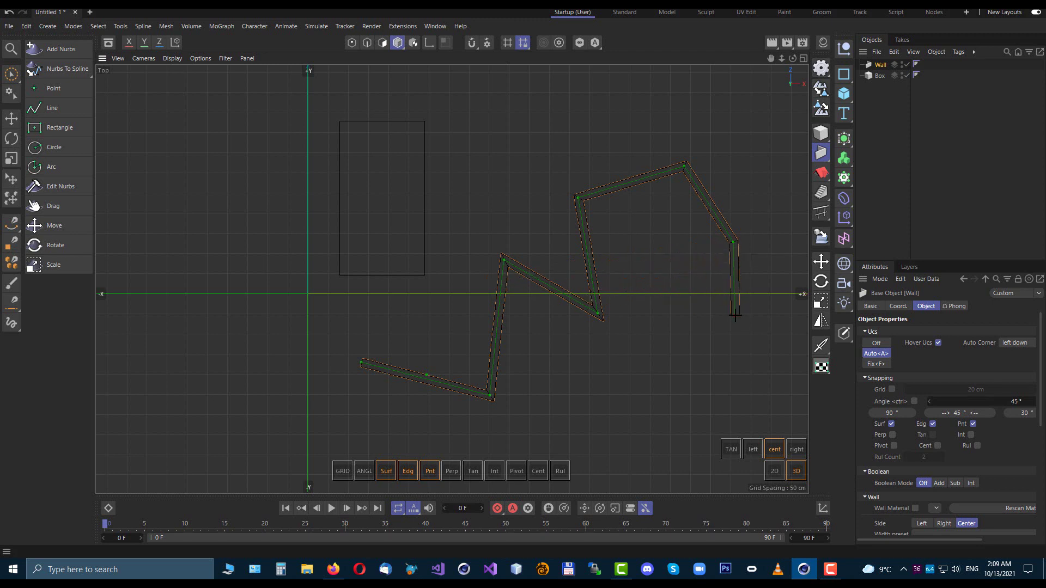
left_click(735, 315)
Reshape the wall by moving its four inner corner points, raising the two topmost ones
left_click_drag(511, 255, 498, 248)
left_click_drag(601, 316, 606, 296)
left_click_drag(569, 192, 594, 150)
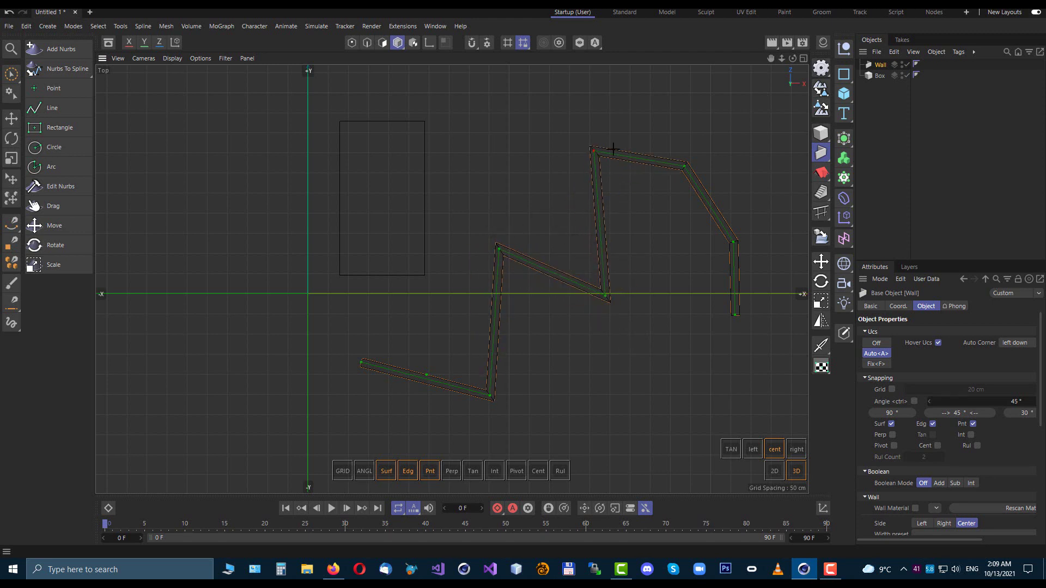
left_click_drag(684, 163, 716, 127)
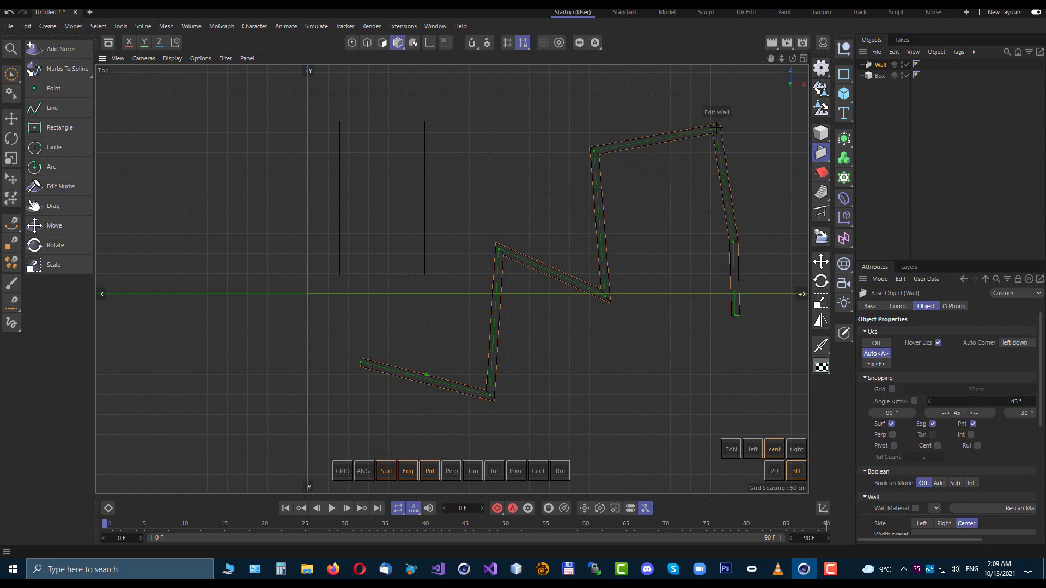